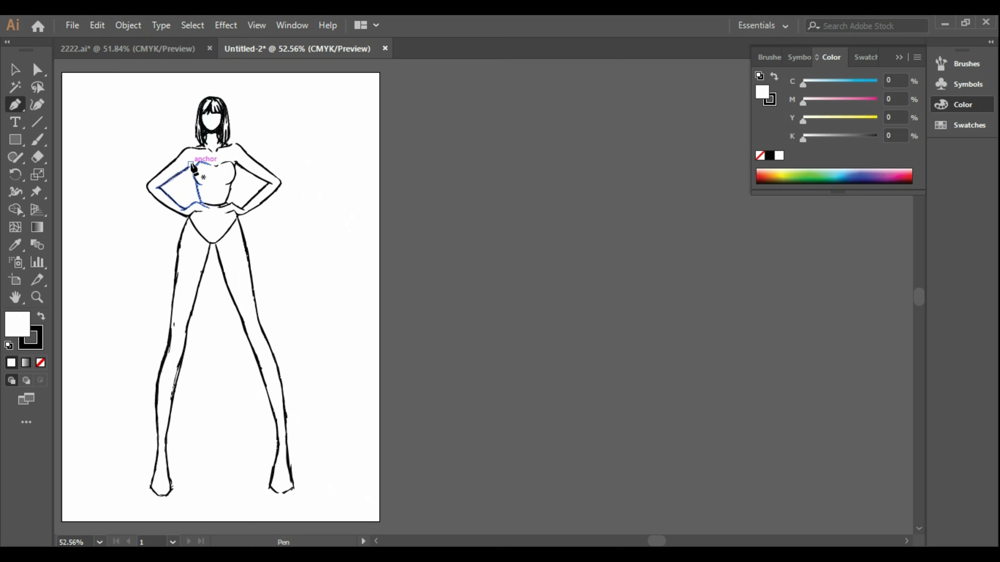
# Step: Trace the first sleeve with the Pen tool from the underarm around the wrist and elbow up to the shoulder
pyautogui.click(191, 164)
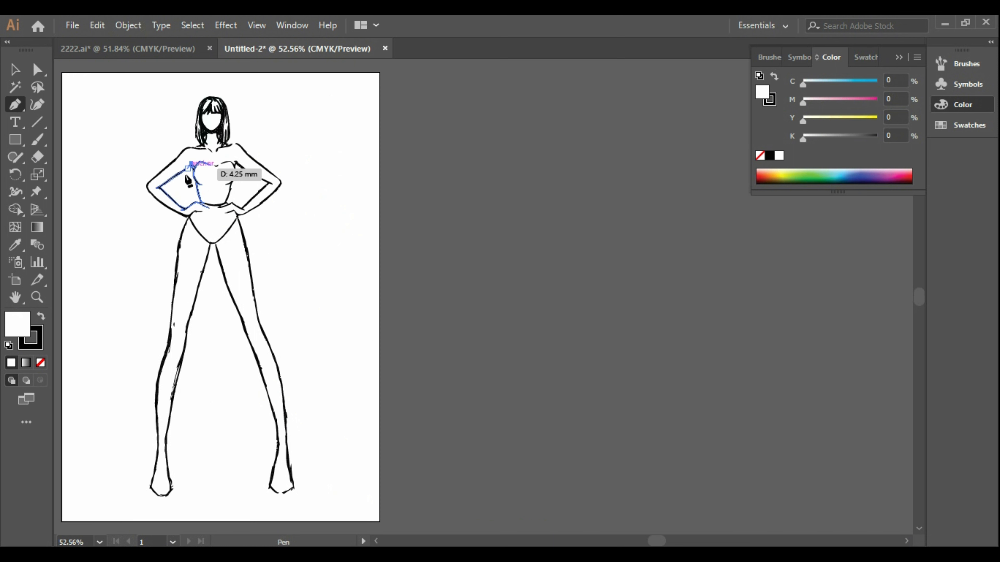
pyautogui.click(185, 208)
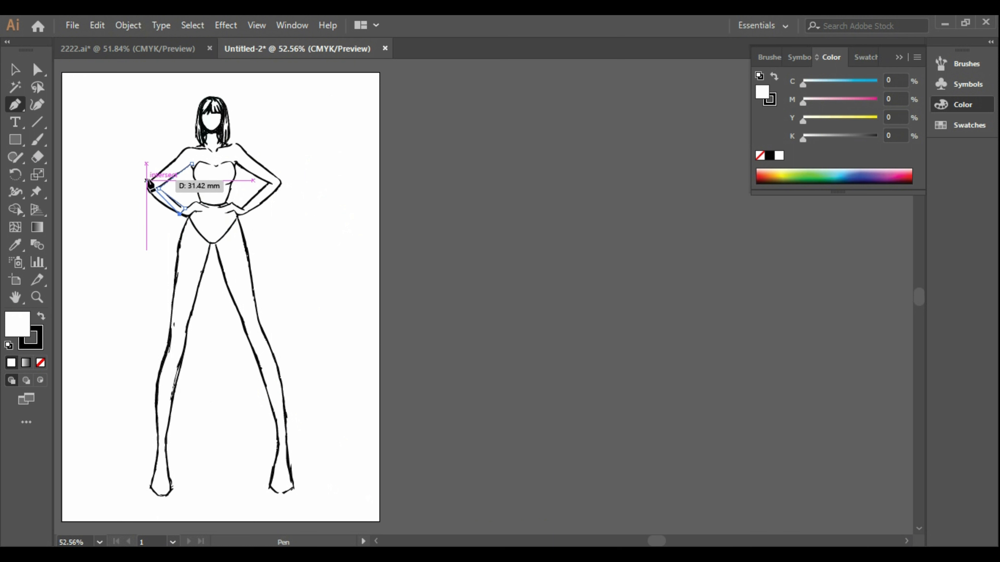
pyautogui.click(164, 171)
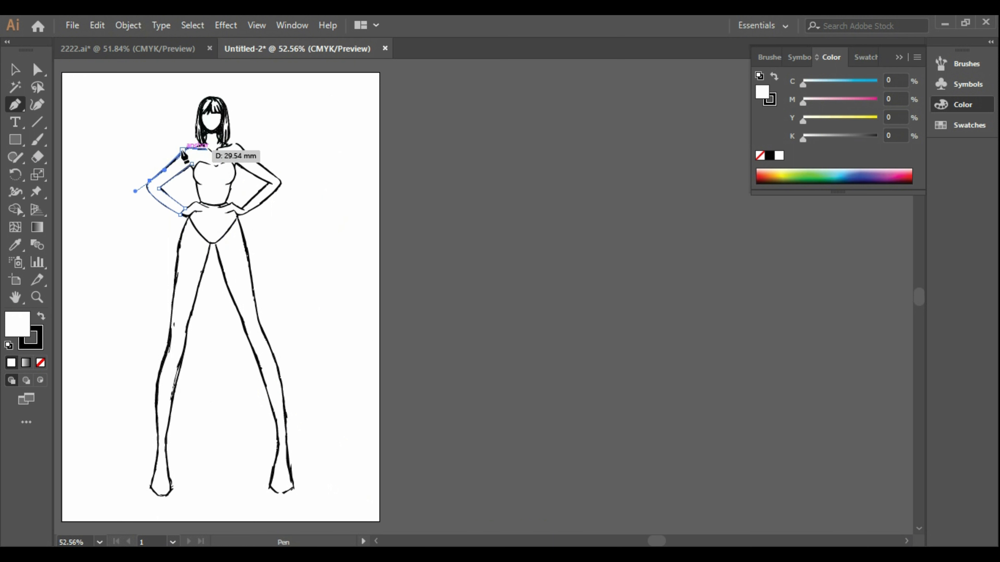
pyautogui.click(188, 149)
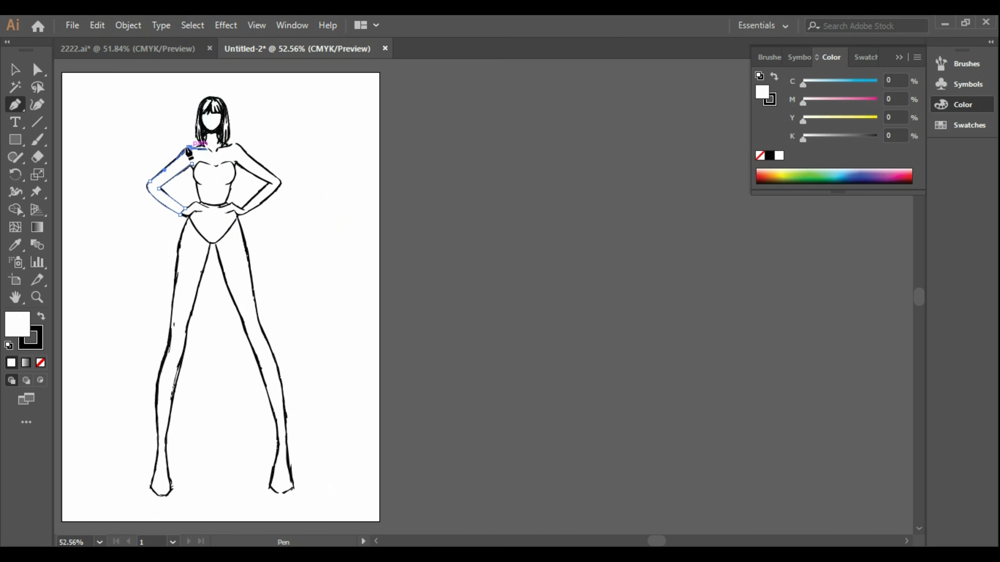
pyautogui.click(200, 149)
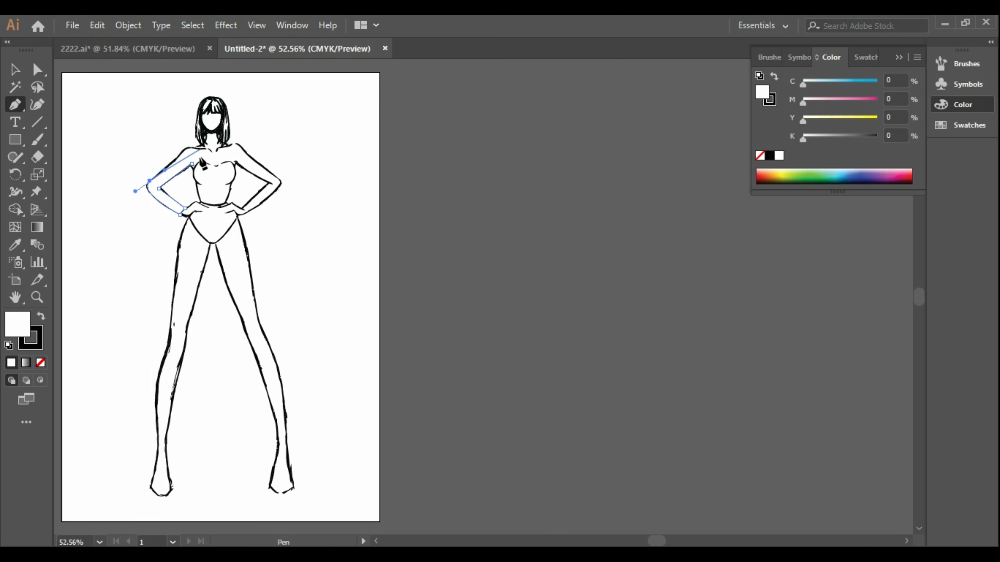
pyautogui.click(189, 149)
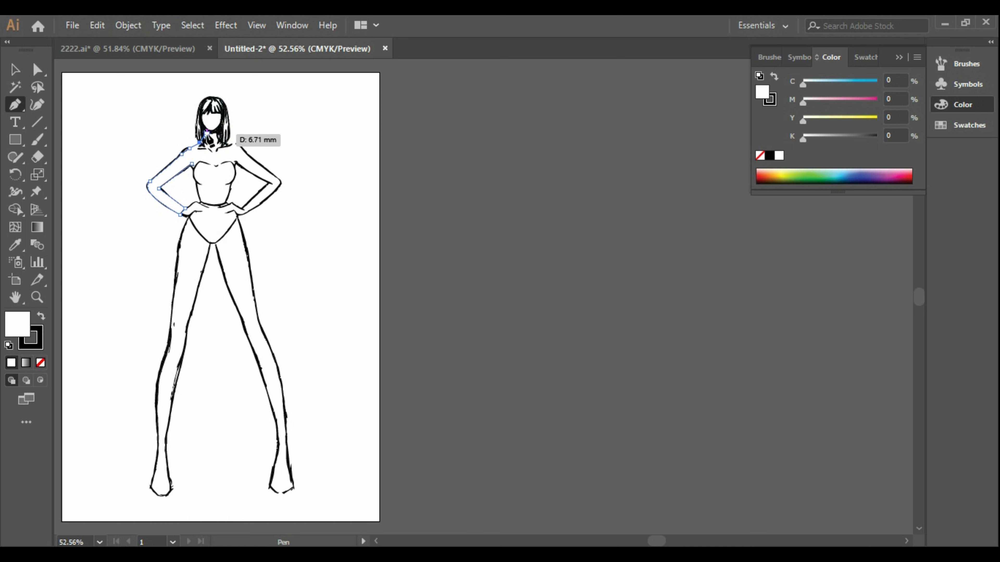
pyautogui.keyDown('ctrl'); pyautogui.click(207, 134); pyautogui.keyUp('ctrl')
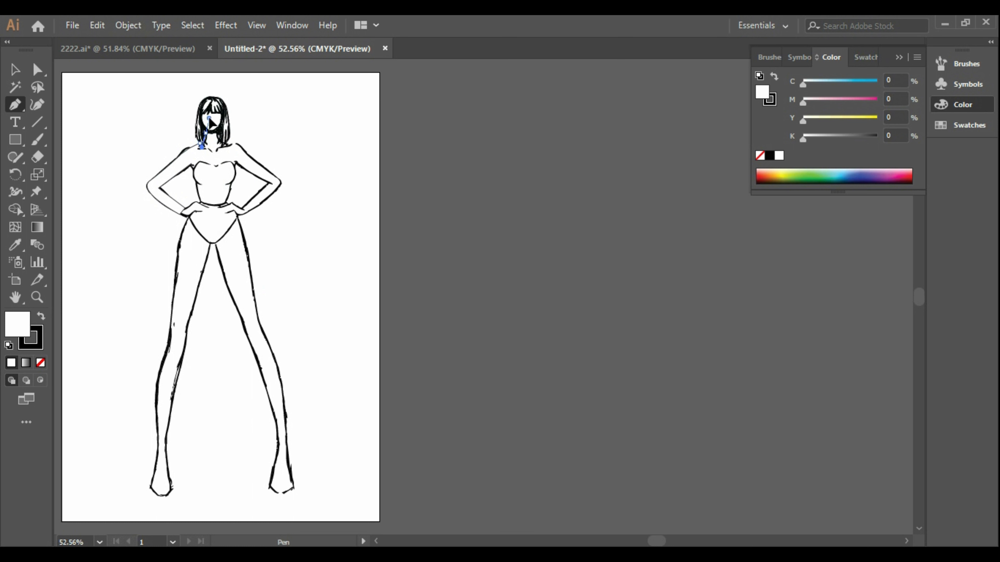
pyautogui.click(222, 146)
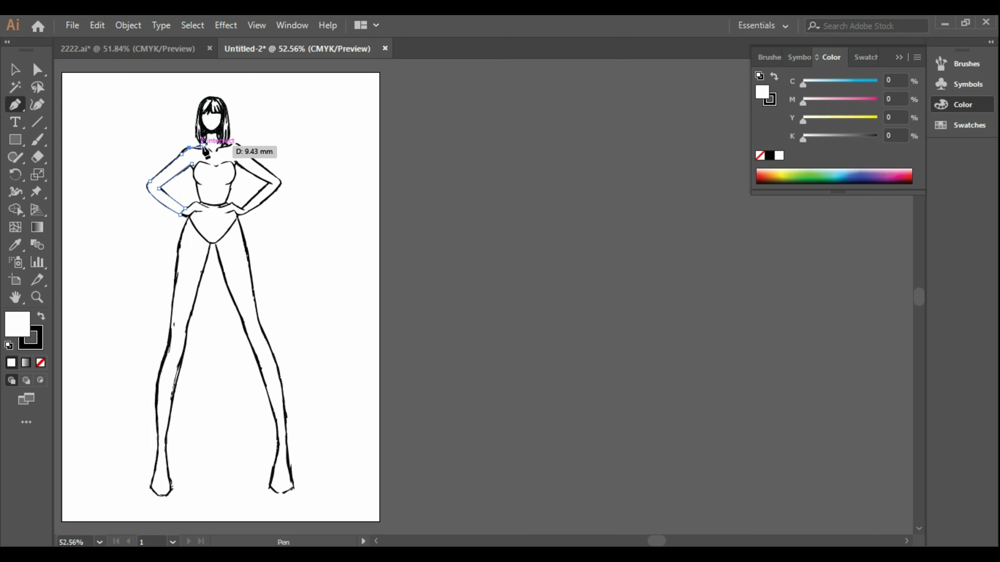
pyautogui.keyDown('ctrl'); pyautogui.click(230, 147); pyautogui.keyUp('ctrl')
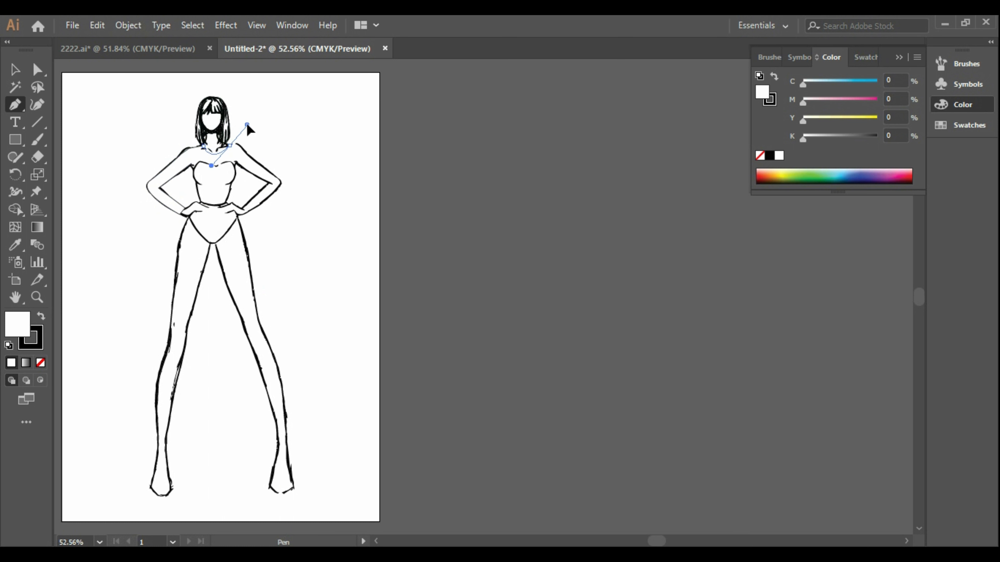
# Step: Continue the path with a deep V-neckline from the base of the neck to mid-chest and up to the opposite shoulder
pyautogui.click(203, 146)
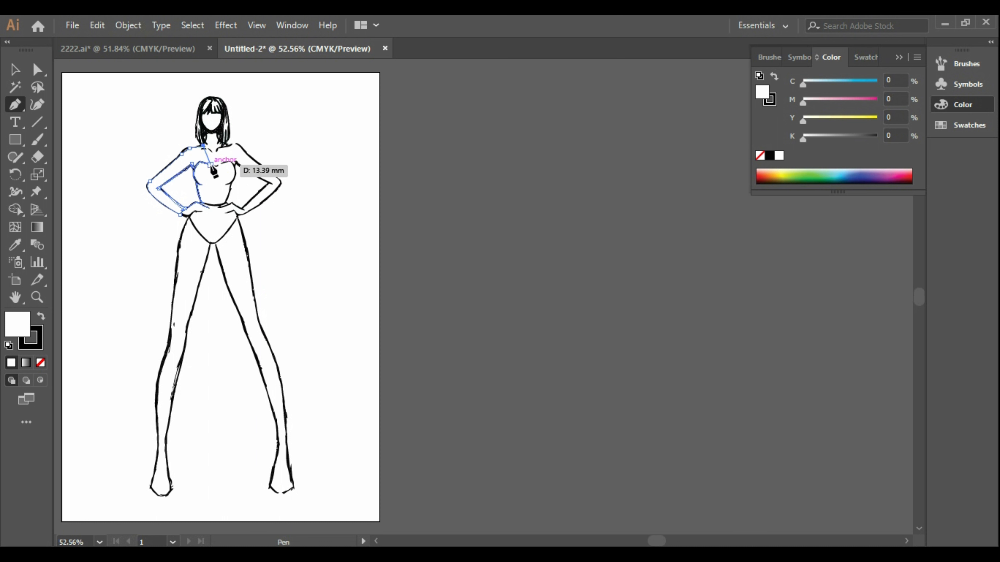
pyautogui.click(216, 180)
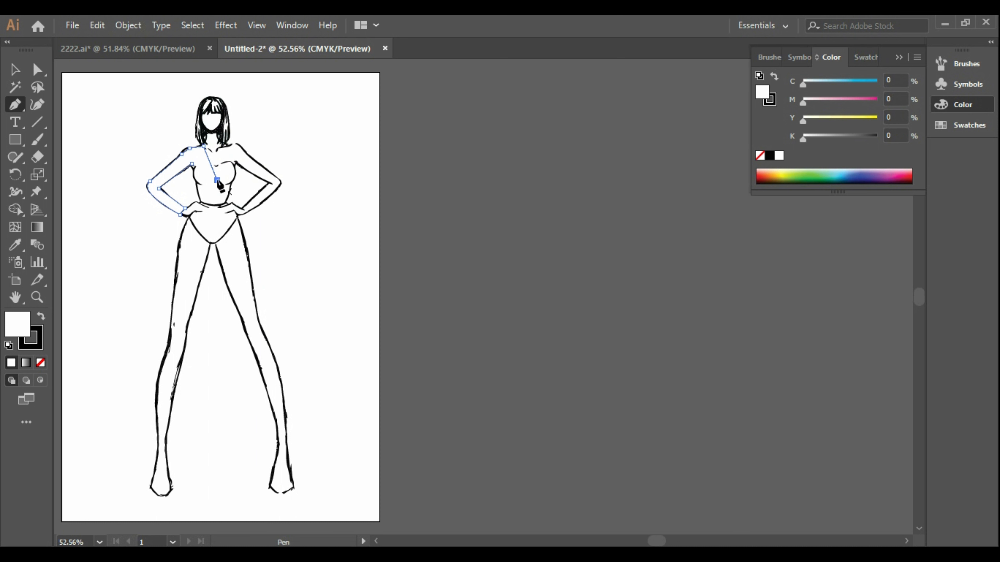
pyautogui.click(226, 145)
pyautogui.click(238, 143)
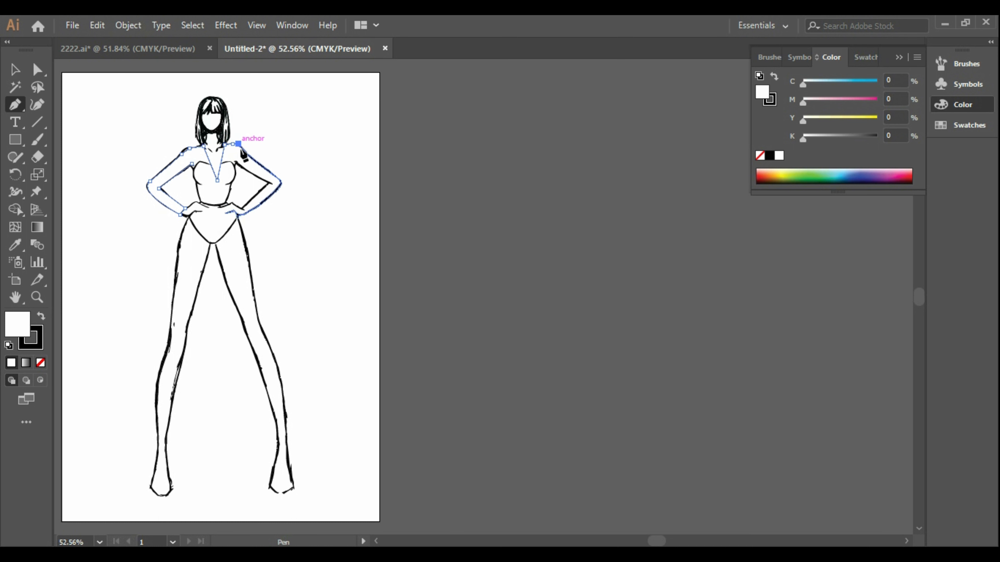
# Step: Trace the outer edge of the opposite sleeve from the shoulder around the elbow to the wrist and across the cuff
pyautogui.click(252, 158)
pyautogui.click(280, 181)
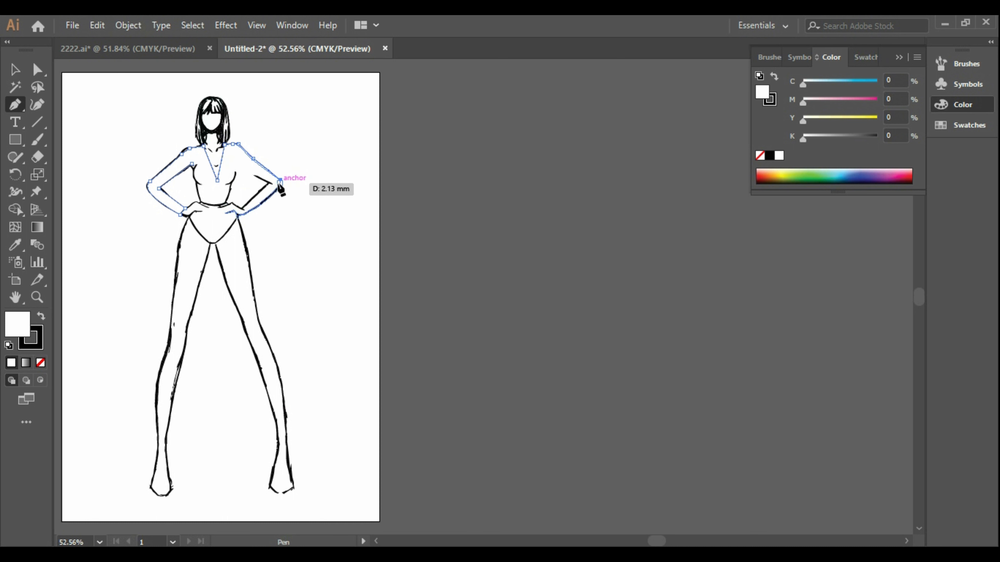
pyautogui.click(244, 208)
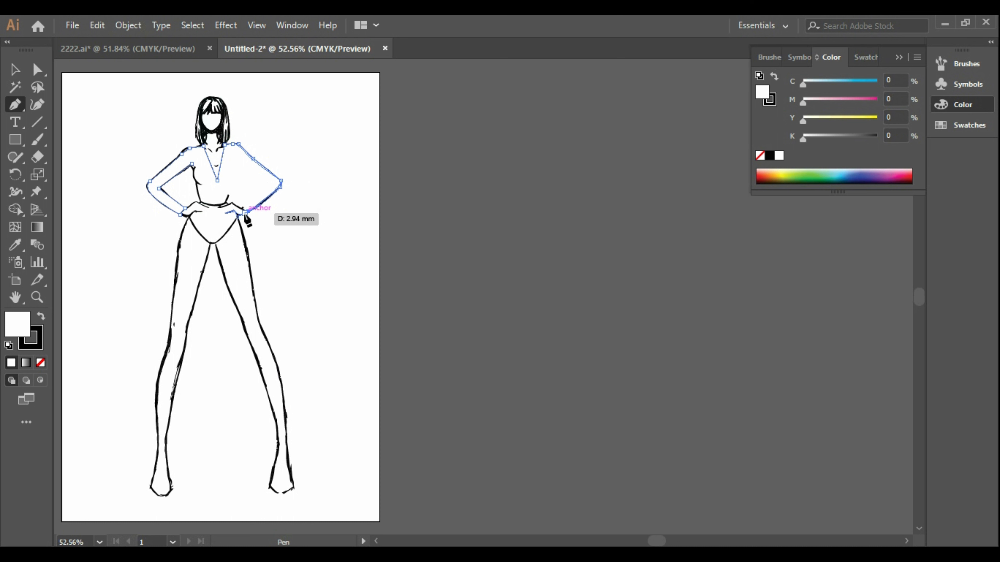
pyautogui.click(240, 207)
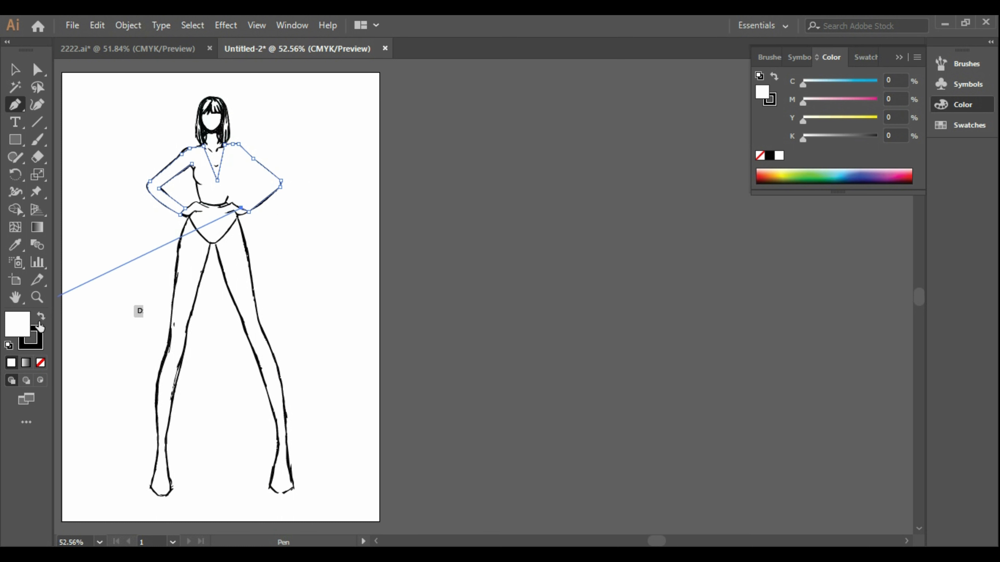
# Step: Set the garment path's fill to None and trace the inner sleeve edge from the cuff past the elbow to the underarm
pyautogui.click(36, 363)
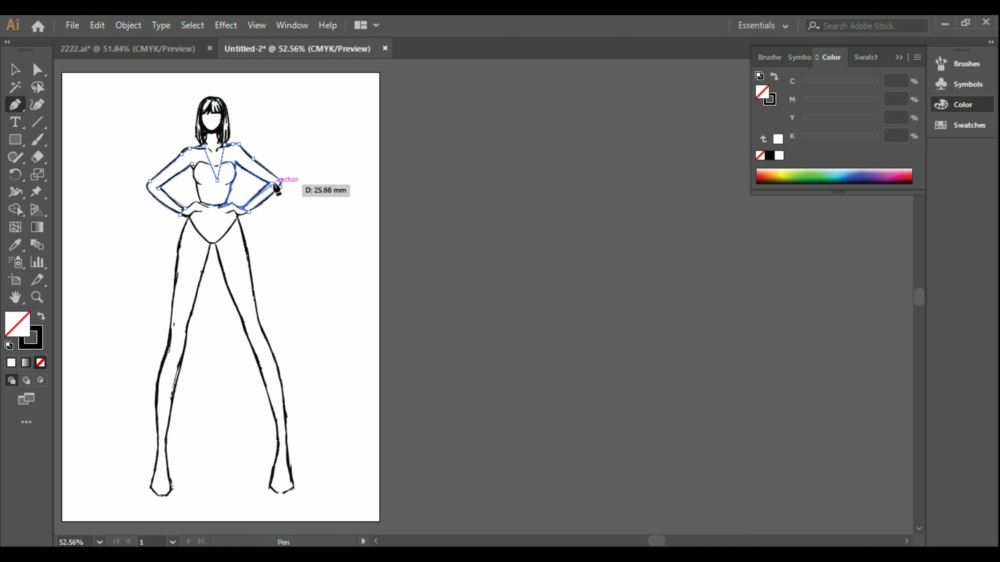
pyautogui.click(271, 182)
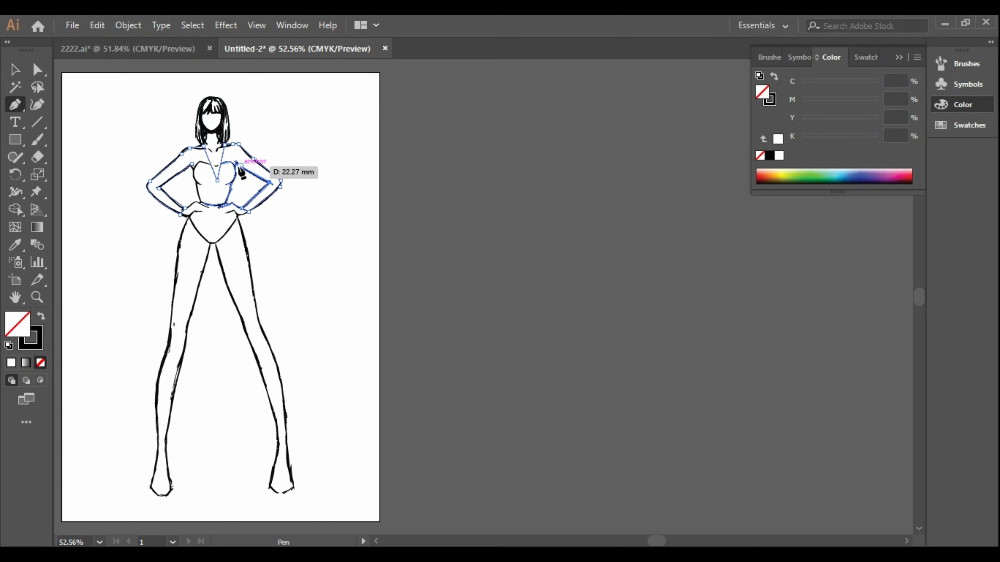
pyautogui.click(236, 163)
pyautogui.click(231, 187)
pyautogui.moveTo(224, 192); pyautogui.dragTo(226, 198)
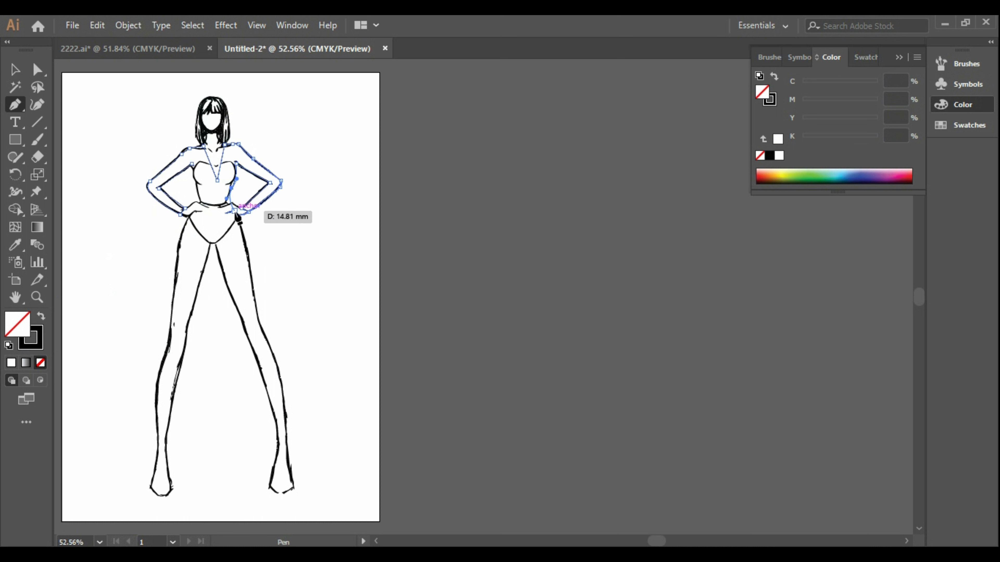
pyautogui.click(229, 192)
pyautogui.hotkey('ctrl', 'z')
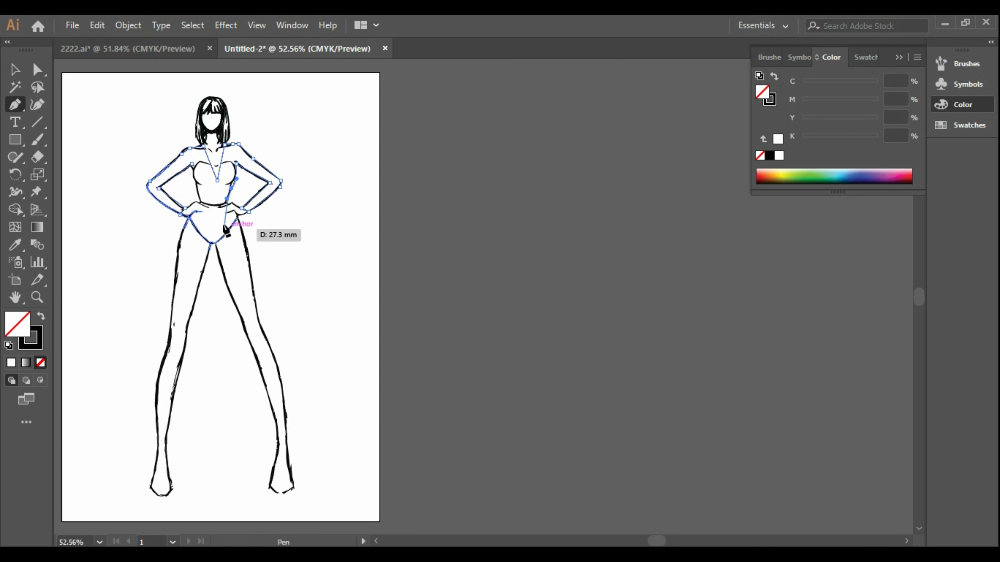
pyautogui.hotkey('ctrl', 'z')
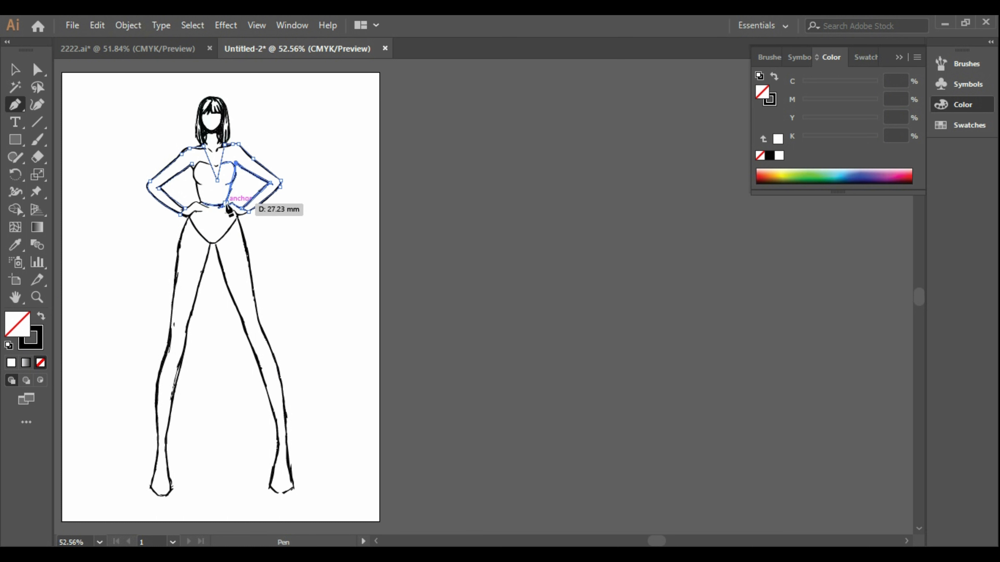
# Step: Draw a curved side seam to the waist, add a straight hem, and close the garment outline at the starting underarm
pyautogui.moveTo(231, 199); pyautogui.dragTo(219, 209)
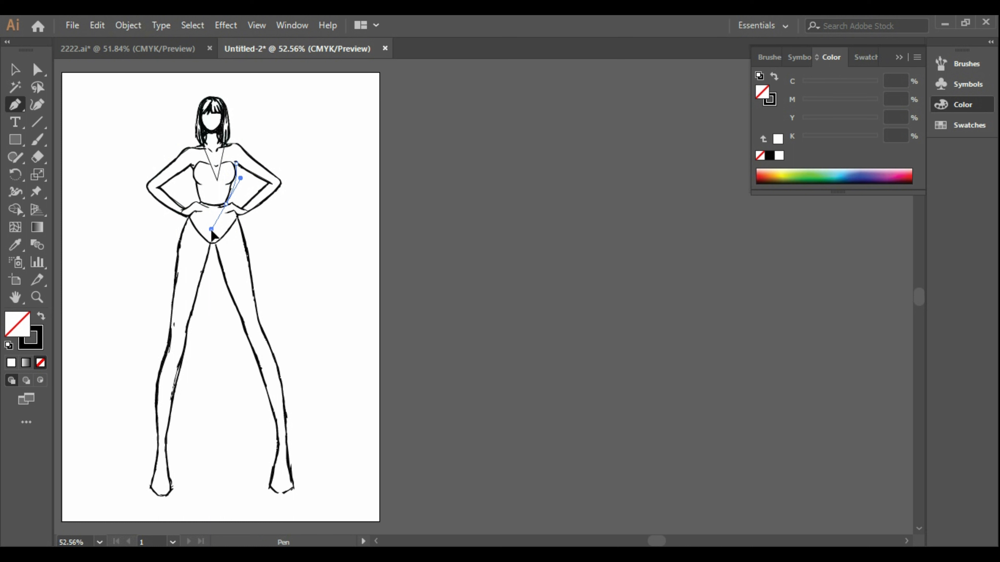
pyautogui.moveTo(212, 232); pyautogui.dragTo(212, 231)
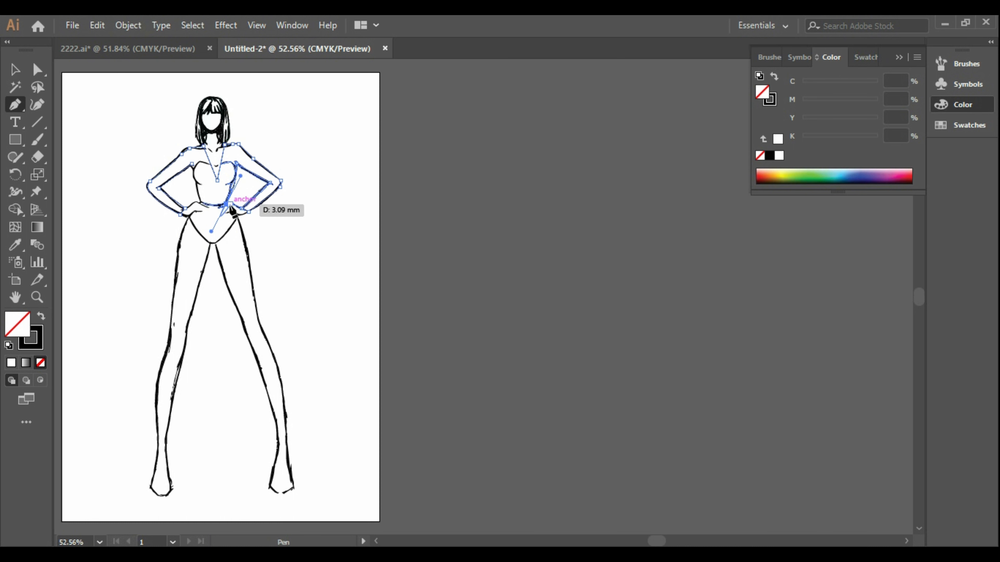
pyautogui.click(227, 204)
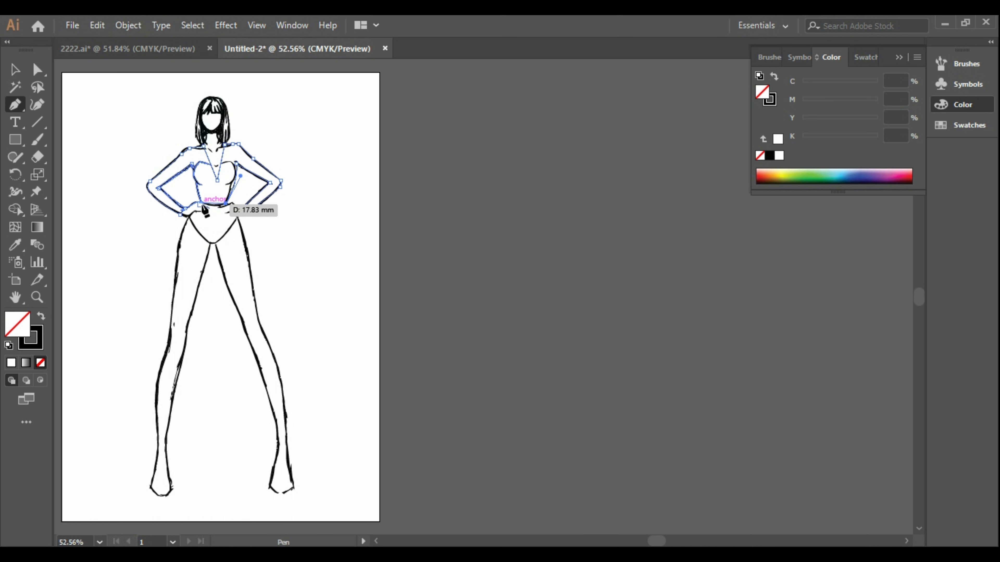
pyautogui.click(198, 202)
pyautogui.click(191, 164)
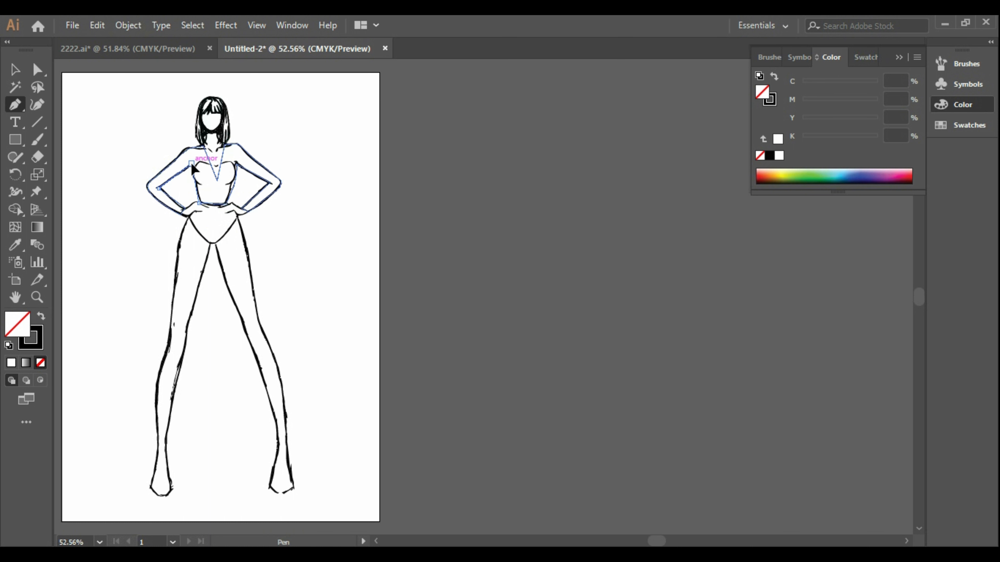
pyautogui.moveTo(193, 162); pyautogui.dragTo(197, 159)
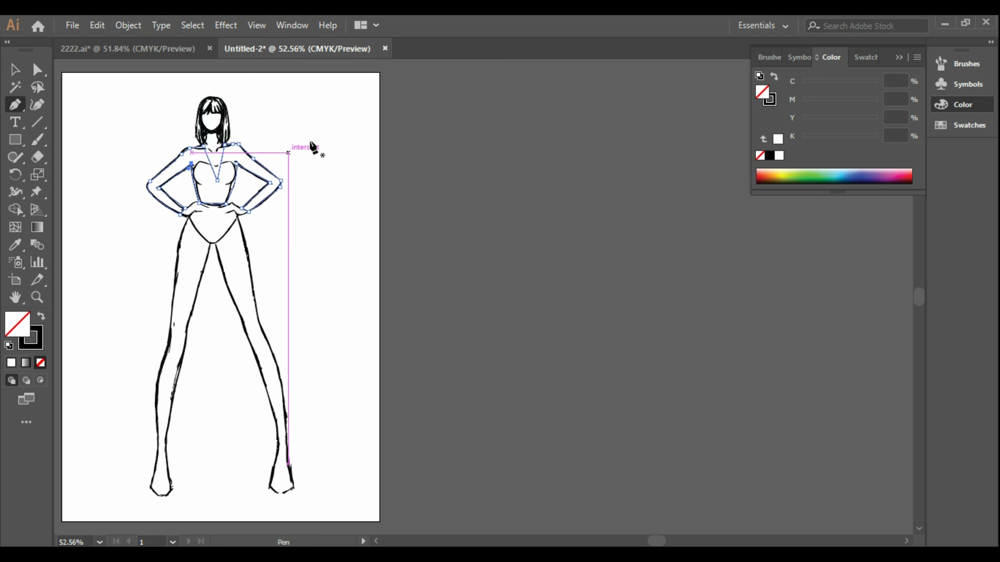
# Step: Move the finished top outline off the figure, beside it at the artboard's edge
pyautogui.click(12, 73)
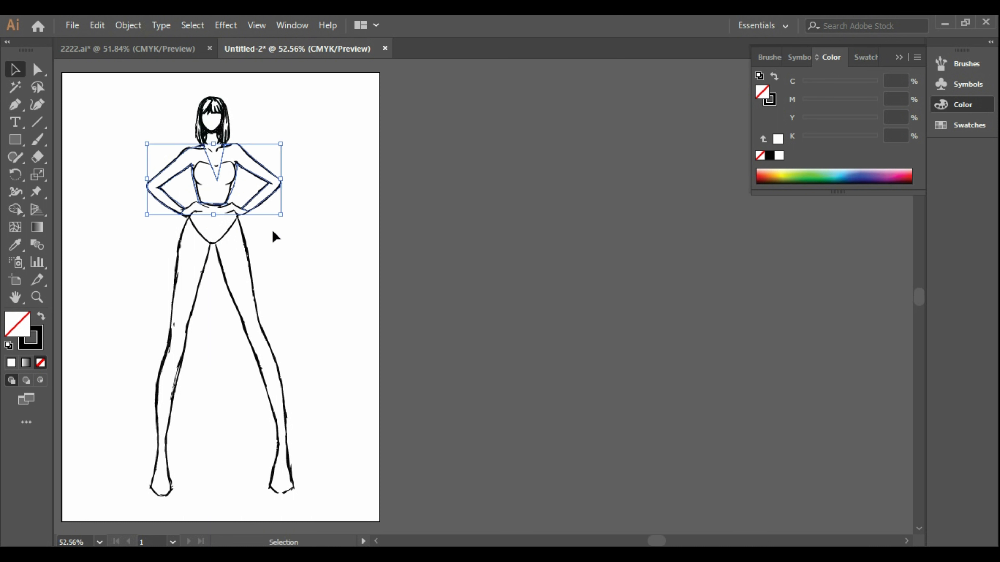
pyautogui.click(12, 106)
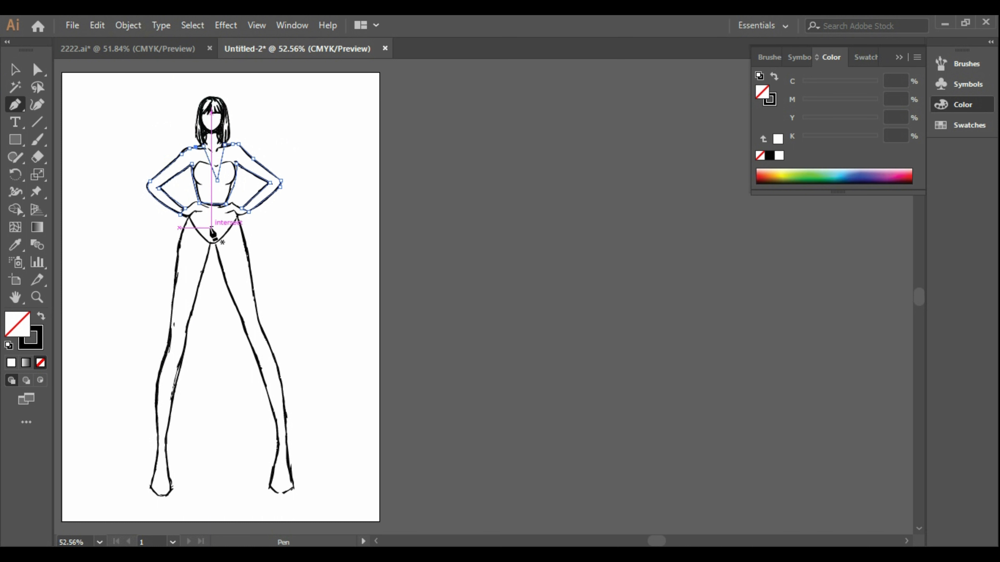
pyautogui.click(14, 73)
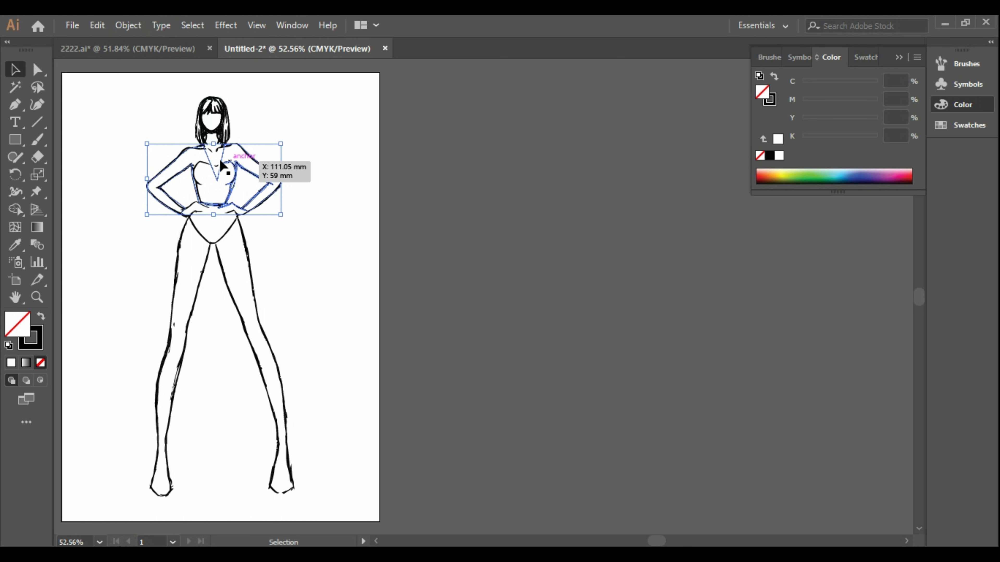
pyautogui.moveTo(208, 166); pyautogui.dragTo(374, 174)
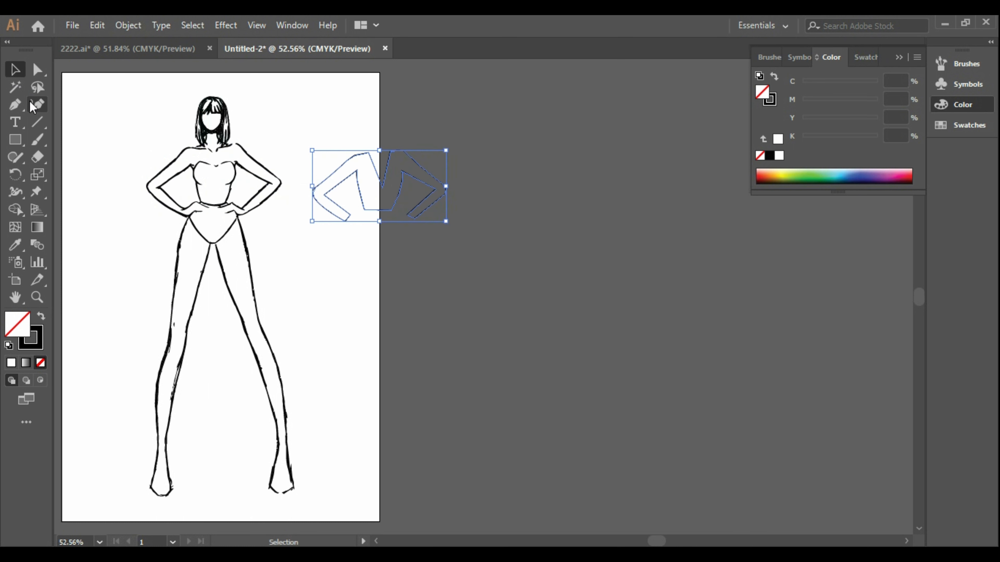
# Step: Draw a narrow closed strip with the Pen tool from the figure's first shoulder down to the waist
pyautogui.click(14, 109)
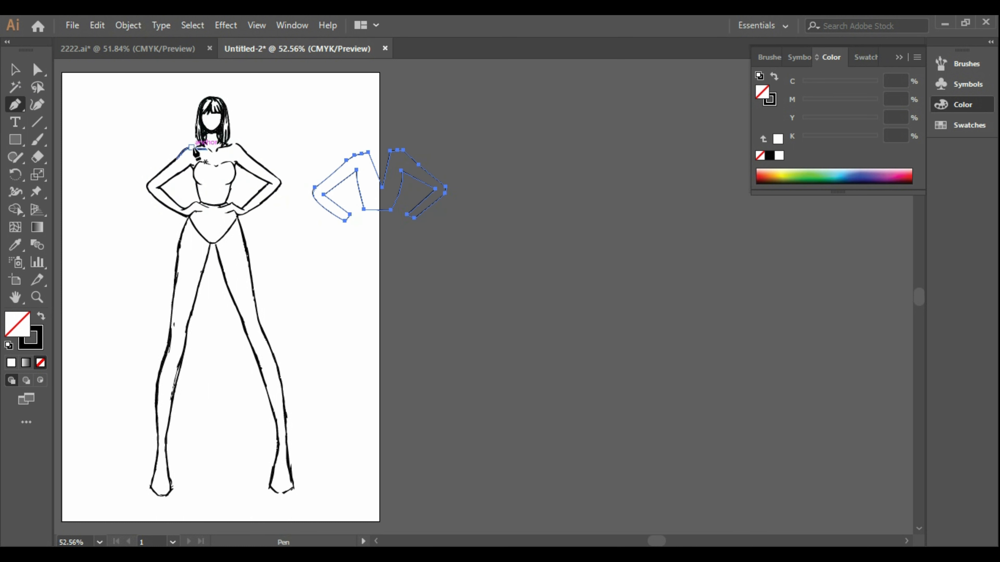
pyautogui.click(194, 148)
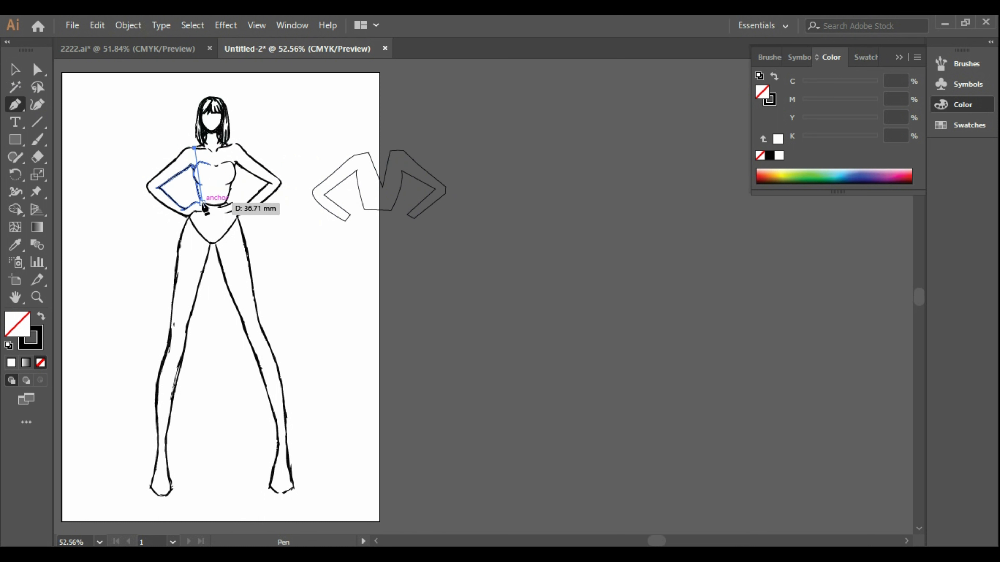
pyautogui.click(206, 204)
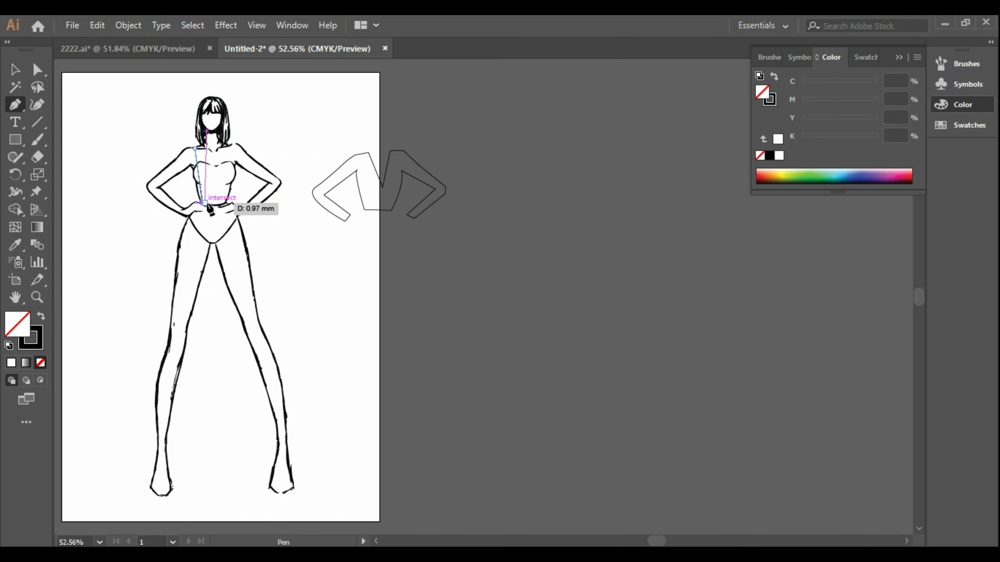
pyautogui.click(194, 149)
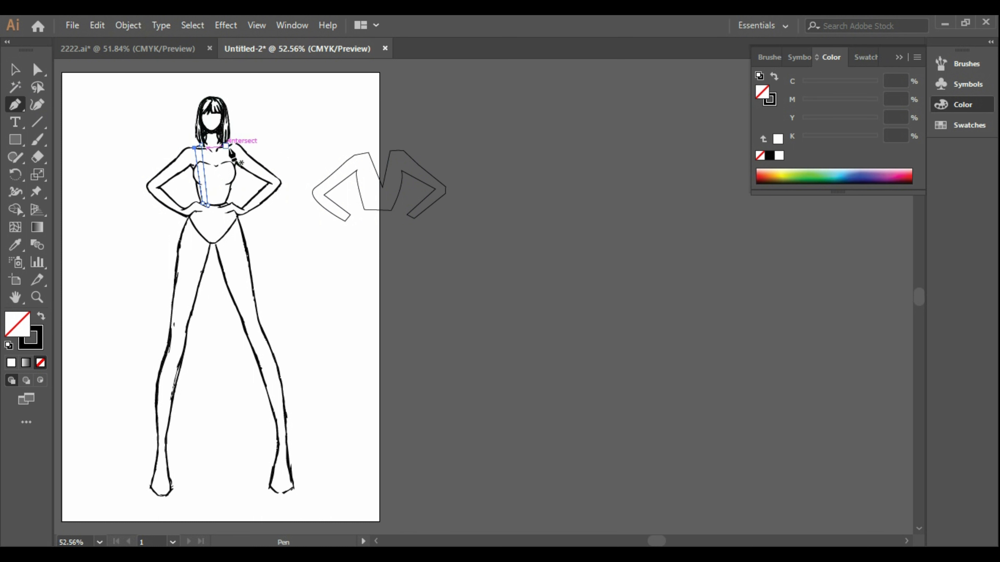
# Step: Draw a second narrow closed strip about 40 mm long with the Pen tool from the figure's other shoulder down to the waist
pyautogui.click(238, 143)
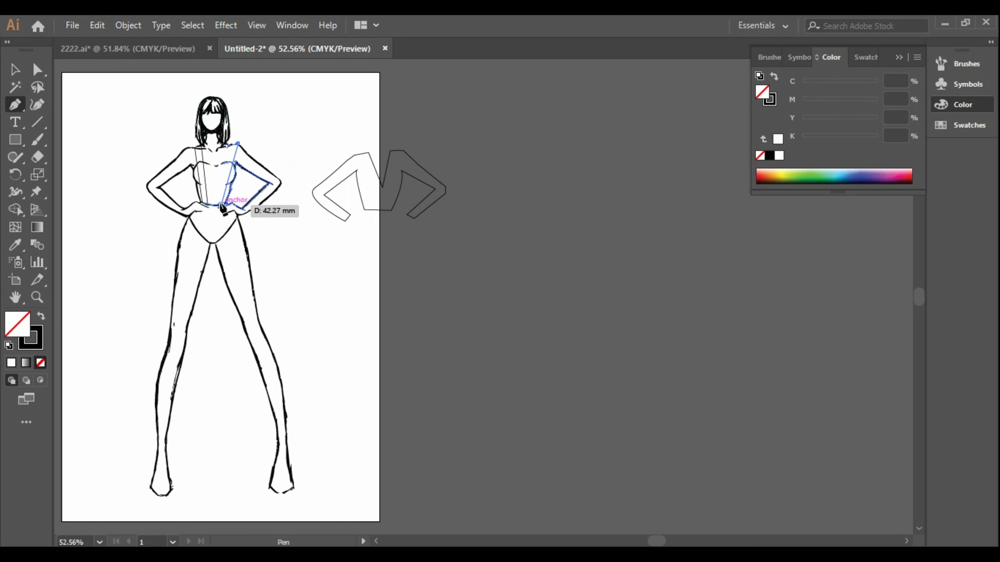
pyautogui.hotkey('ctrl', 'z')
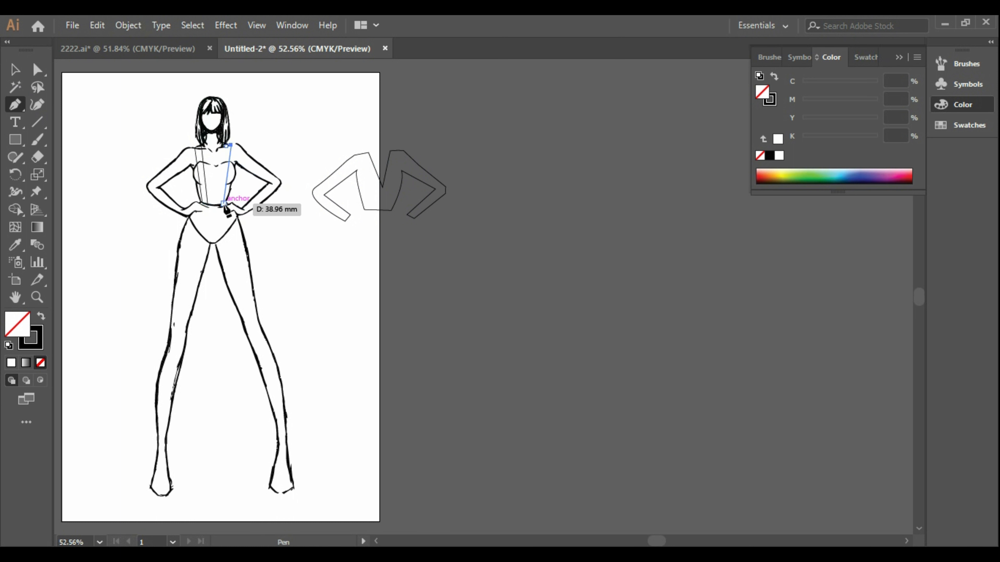
pyautogui.click(225, 205)
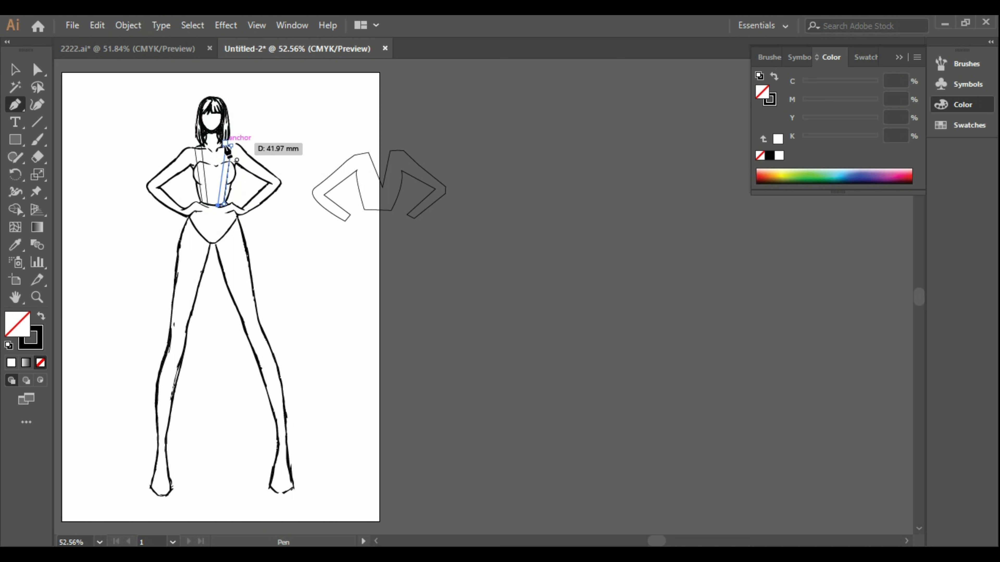
pyautogui.click(226, 146)
pyautogui.click(15, 70)
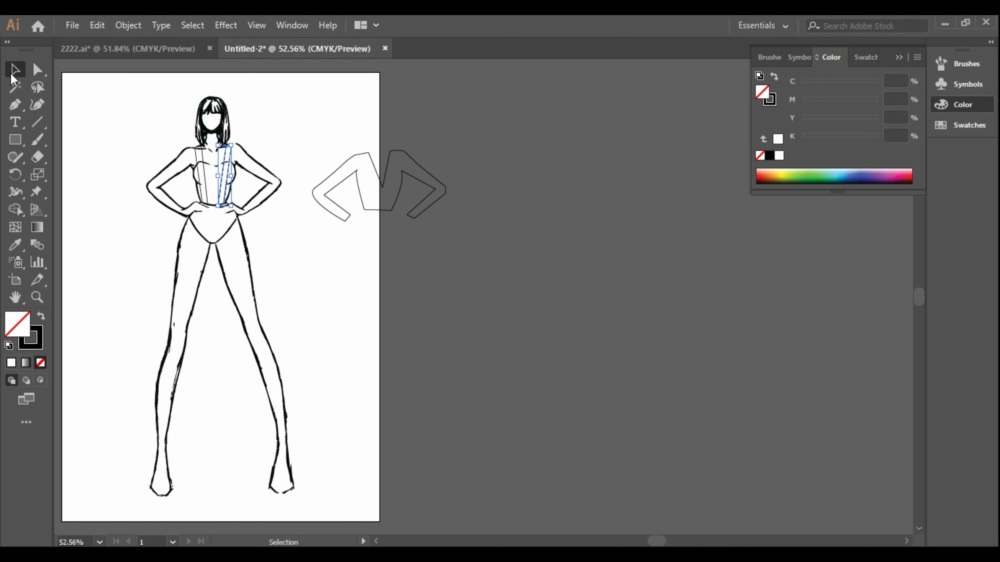
# Step: Start a skirt outline with the Pen tool at the waist and curve its first side outward over the hip to above the knee
pyautogui.click(15, 106)
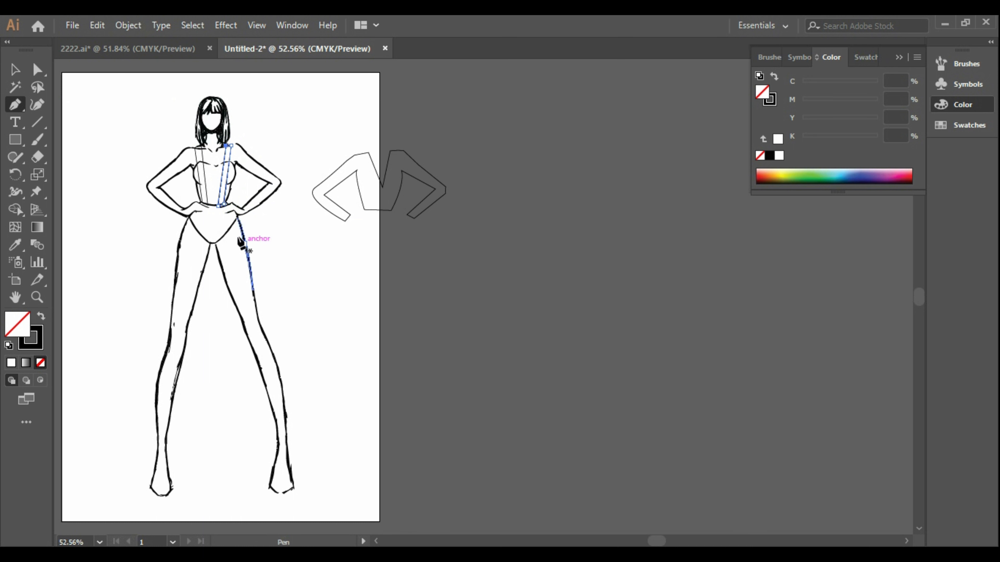
pyautogui.click(202, 202)
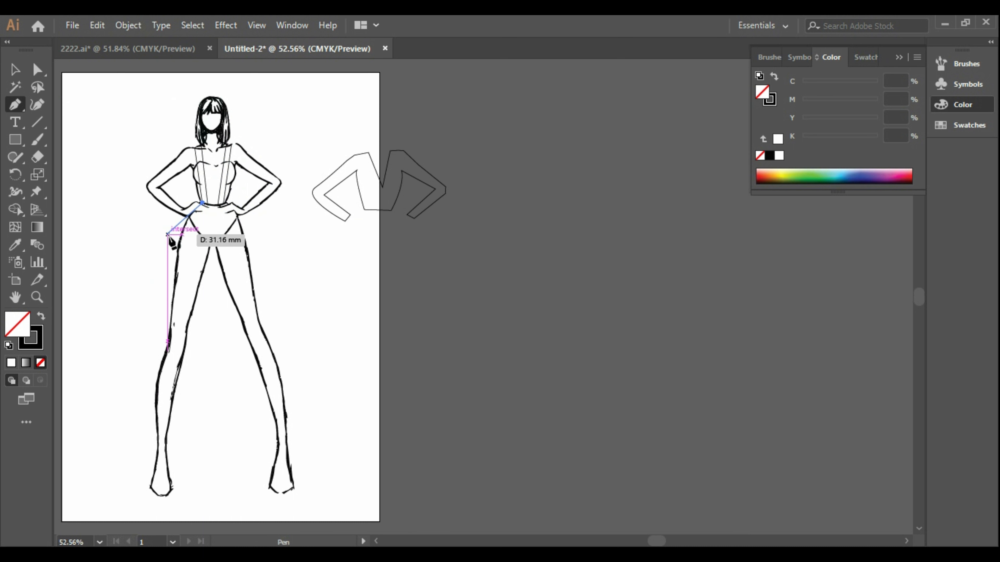
pyautogui.moveTo(168, 234); pyautogui.dragTo(161, 266)
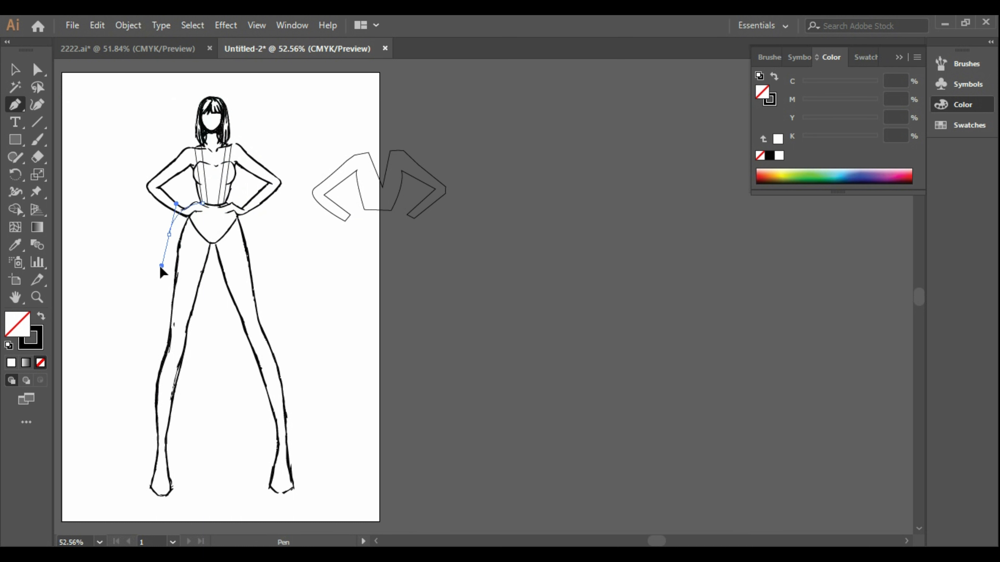
pyautogui.click(146, 309)
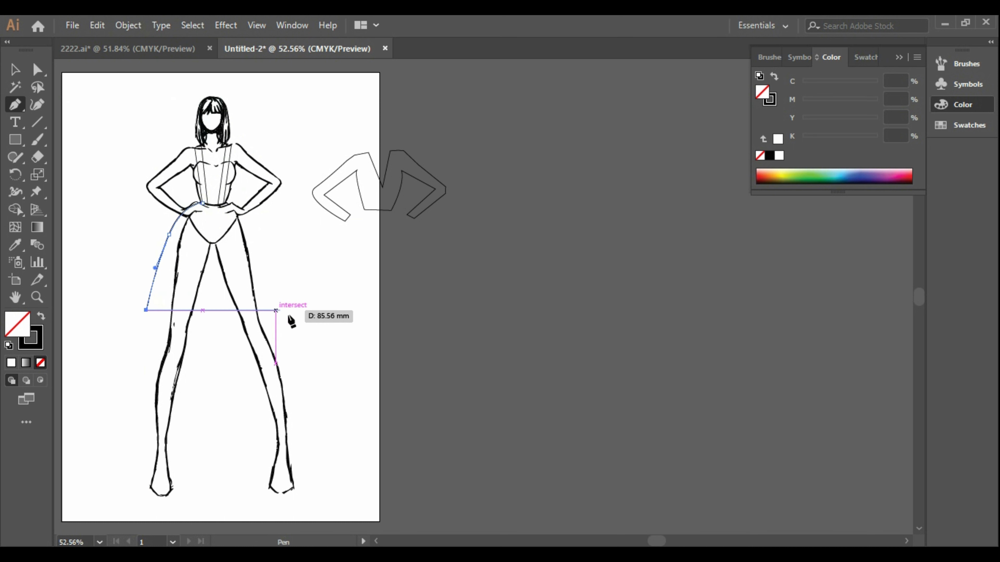
pyautogui.moveTo(280, 310); pyautogui.dragTo(340, 273)
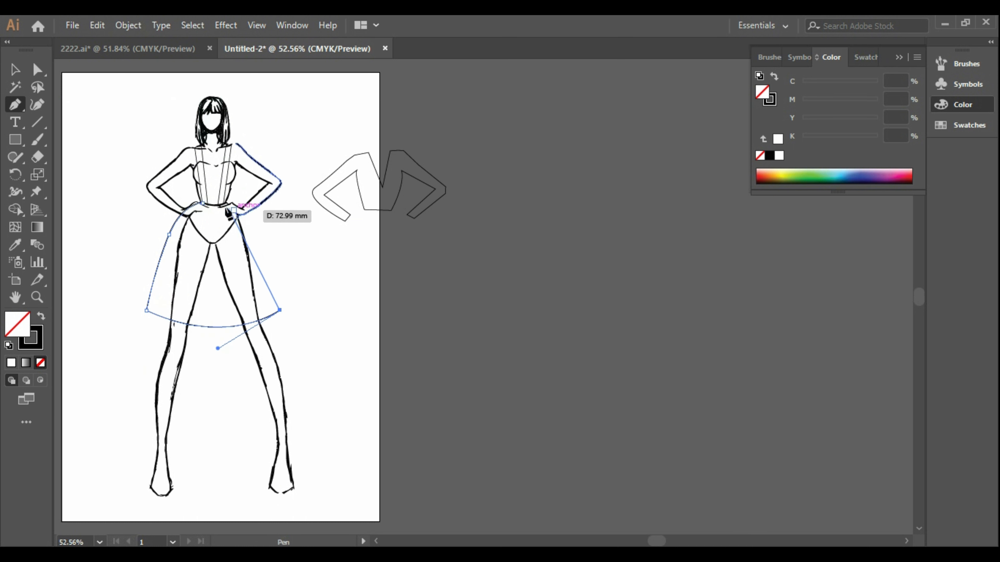
pyautogui.moveTo(228, 204); pyautogui.dragTo(212, 221)
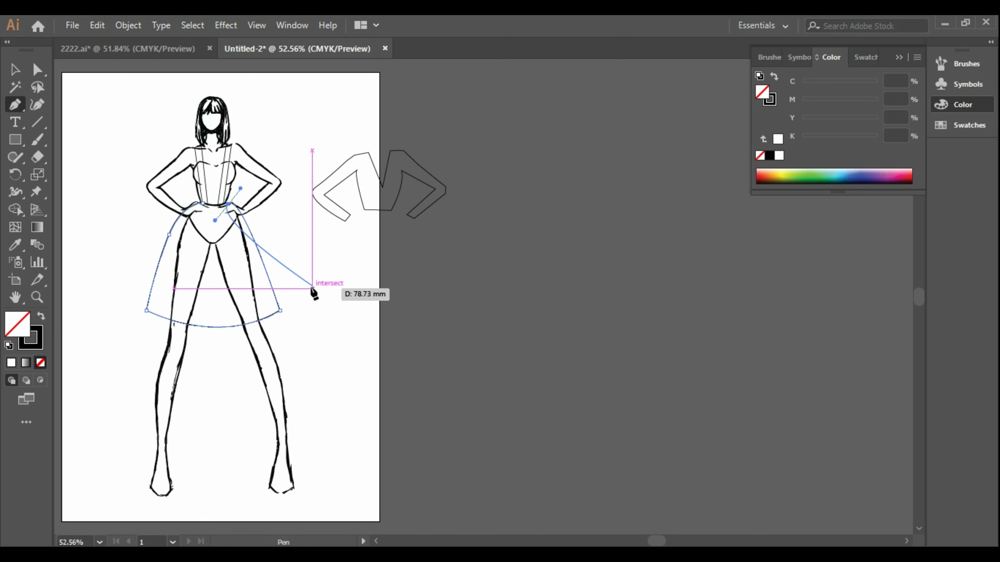
pyautogui.hotkey('ctrl', 'z')
pyautogui.press('ctrl')
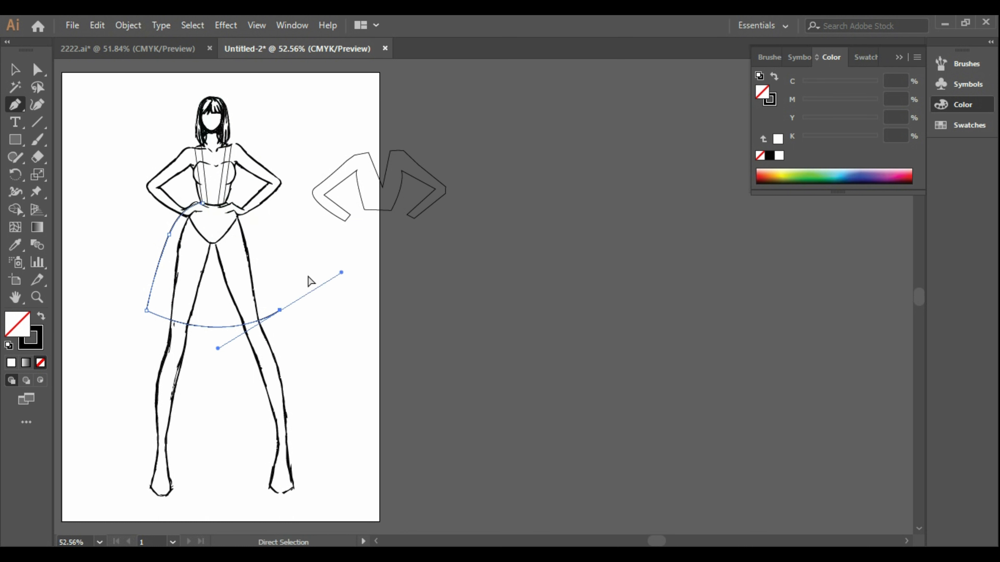
pyautogui.hotkey('ctrl', 'z')
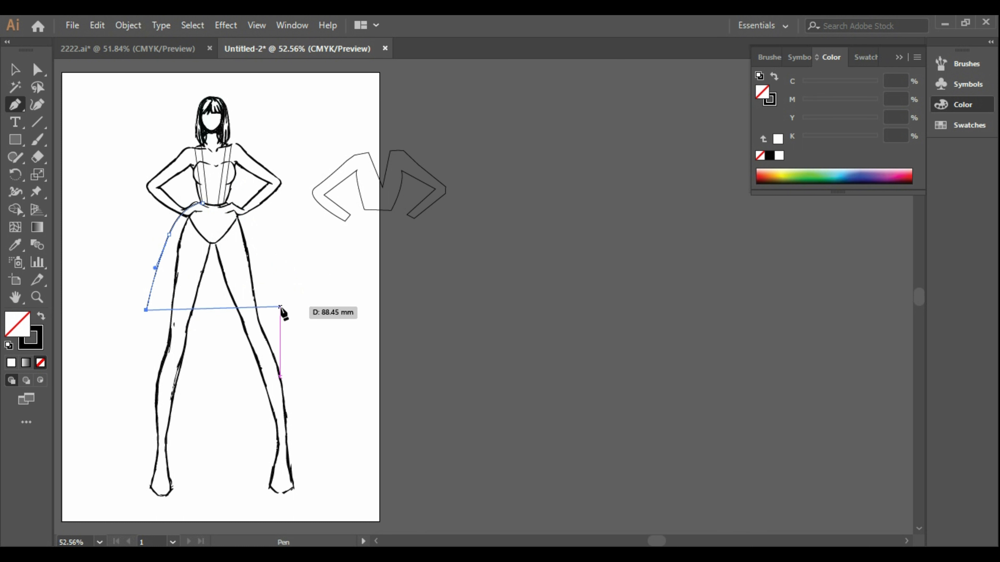
# Step: Draw a downward-curved hem about 86 mm wide, curve the second side up to the waist, and close the skirt outline at its start
pyautogui.moveTo(277, 311); pyautogui.dragTo(337, 278)
pyautogui.click(277, 310)
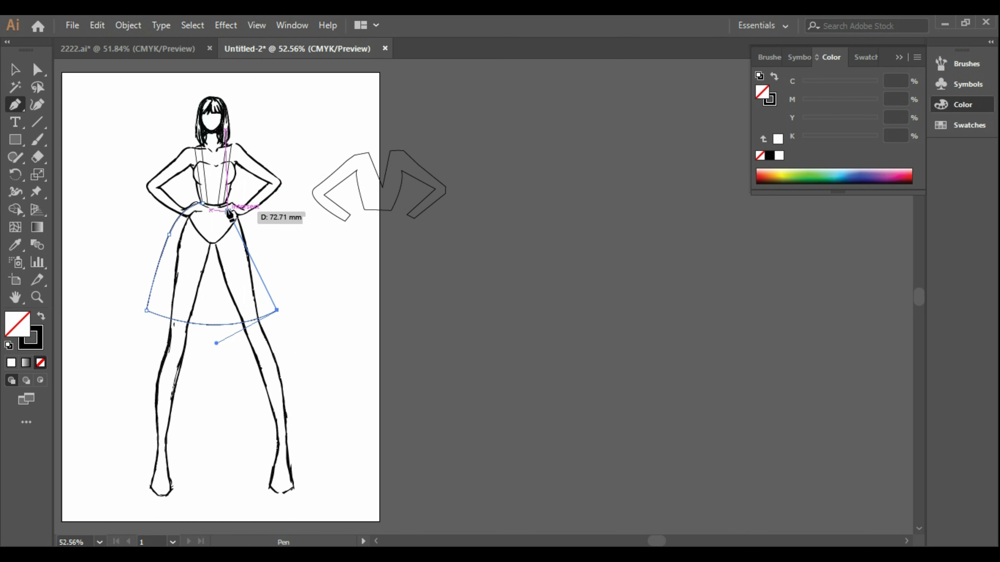
pyautogui.moveTo(230, 208); pyautogui.dragTo(191, 200)
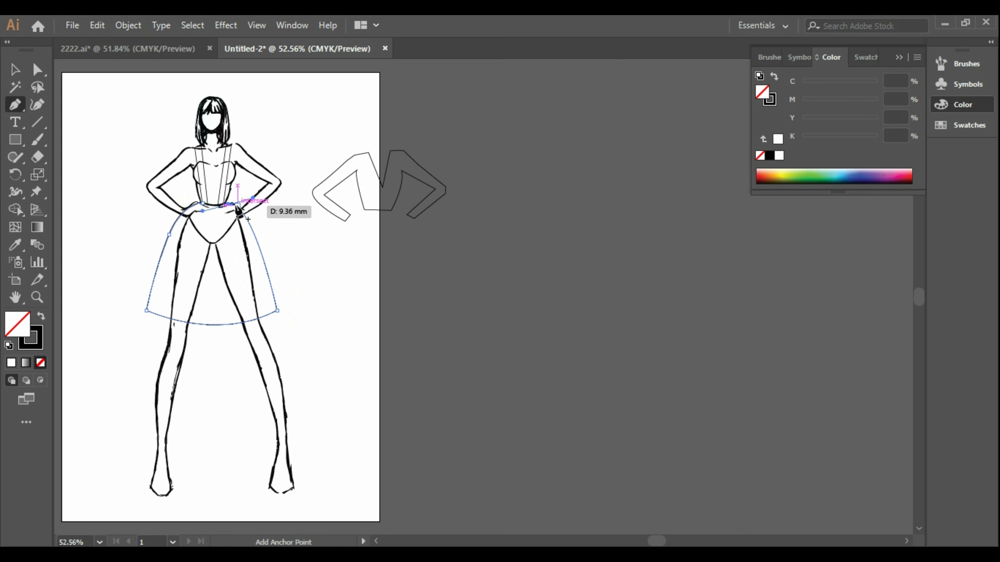
pyautogui.click(202, 203)
# Step: Move the top outline back onto the figure, aligned with the shoulders and arms, and fill it with white
pyautogui.click(16, 70)
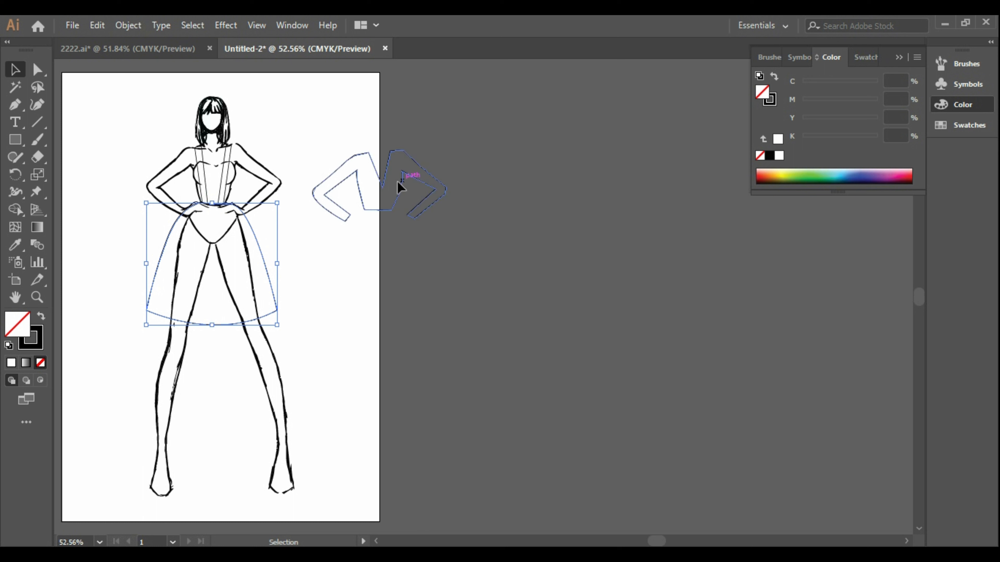
pyautogui.moveTo(405, 203); pyautogui.dragTo(235, 193)
pyautogui.press('Up')
pyautogui.press('Up')
pyautogui.press('Up')
pyautogui.press('Up')
pyautogui.press('Up')
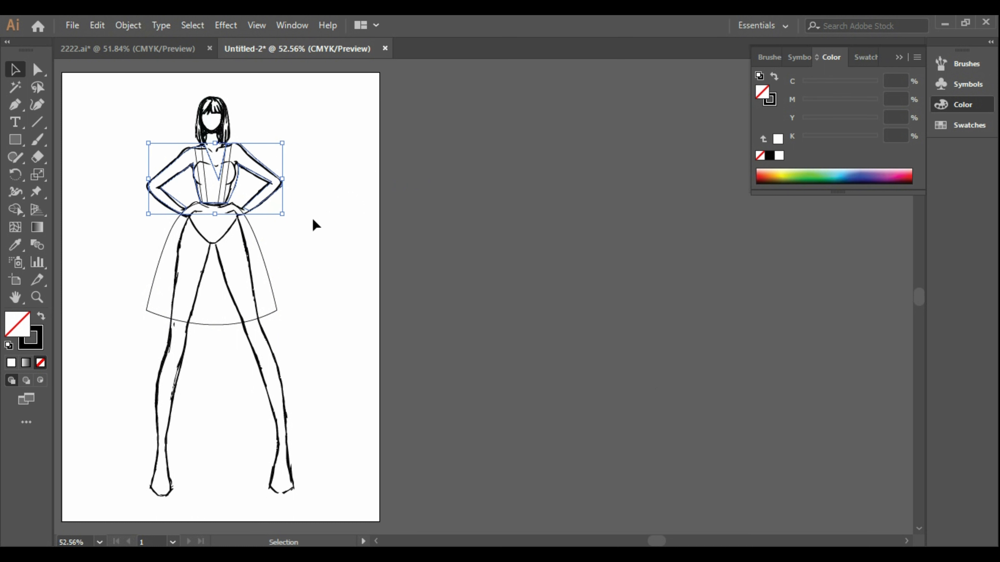
pyautogui.press('Left')
pyautogui.press('Left')
pyautogui.press('Left')
pyautogui.press('Left')
pyautogui.press('Left')
pyautogui.press('Left')
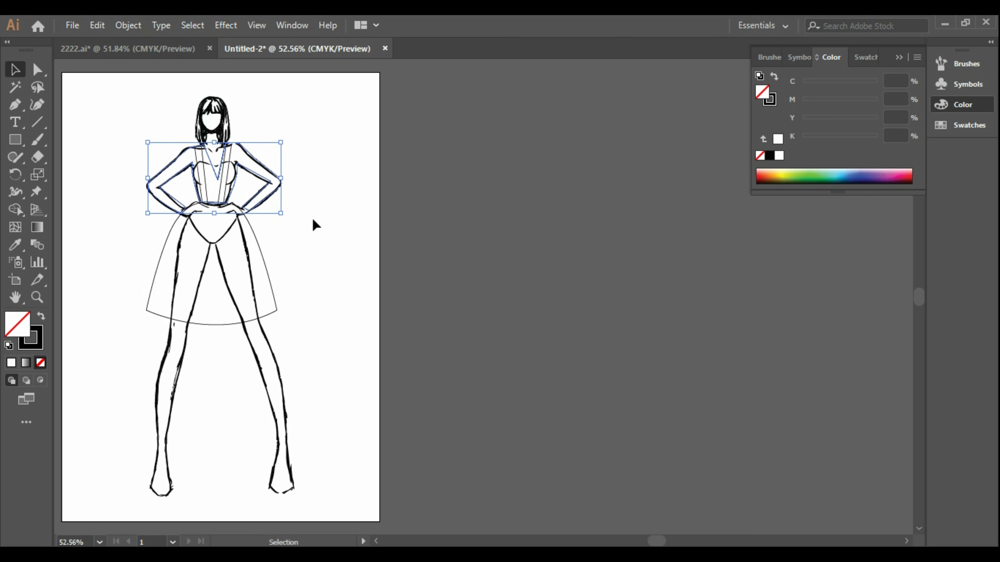
pyautogui.press('Down')
pyautogui.press('Down')
pyautogui.press('Down')
pyautogui.press('Right')
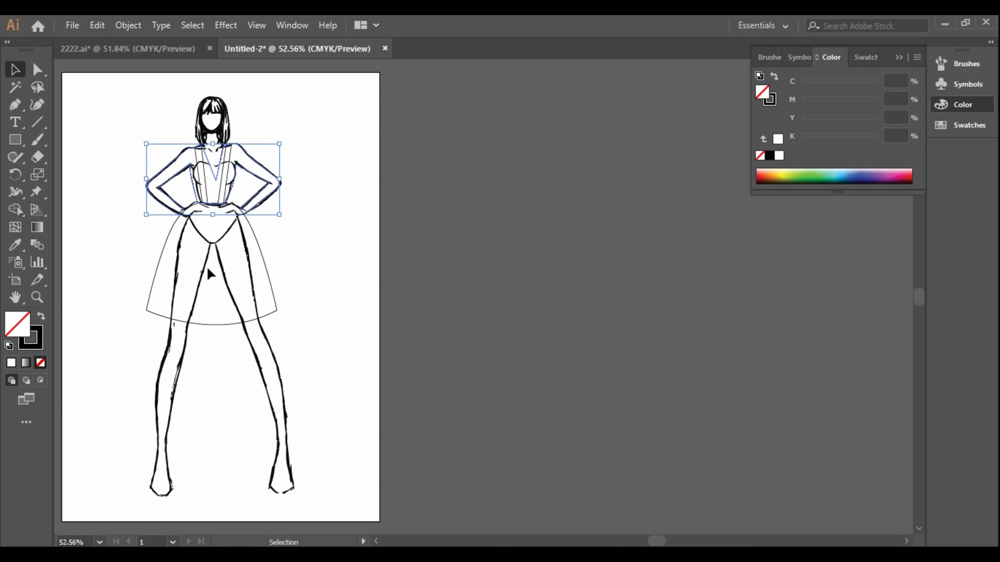
pyautogui.press('Right')
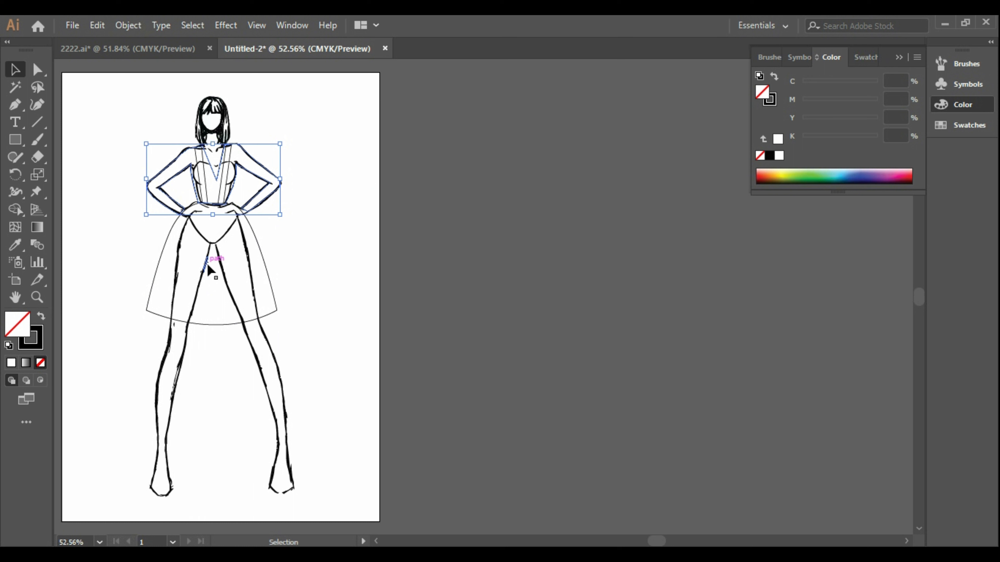
pyautogui.press('Right')
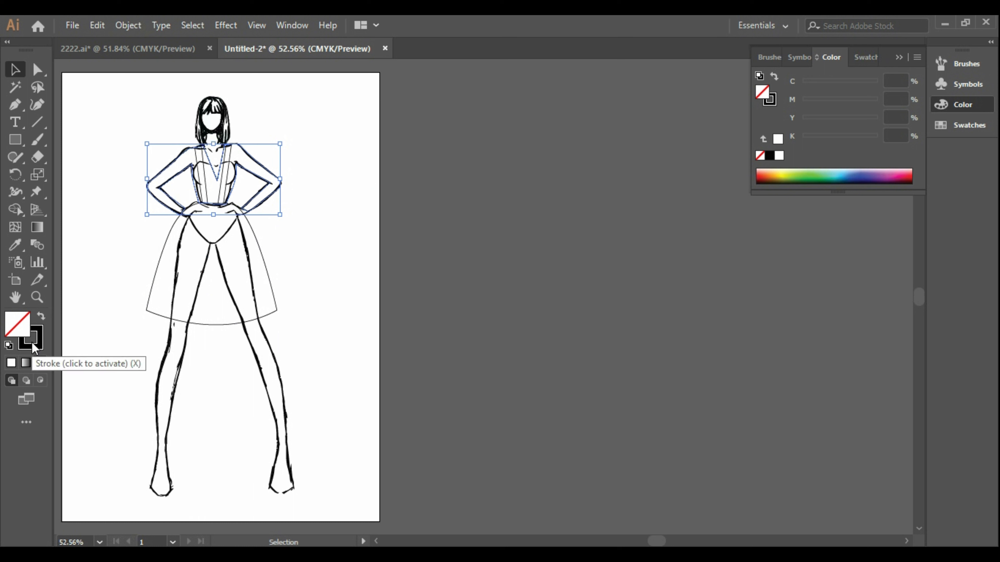
pyautogui.click(12, 363)
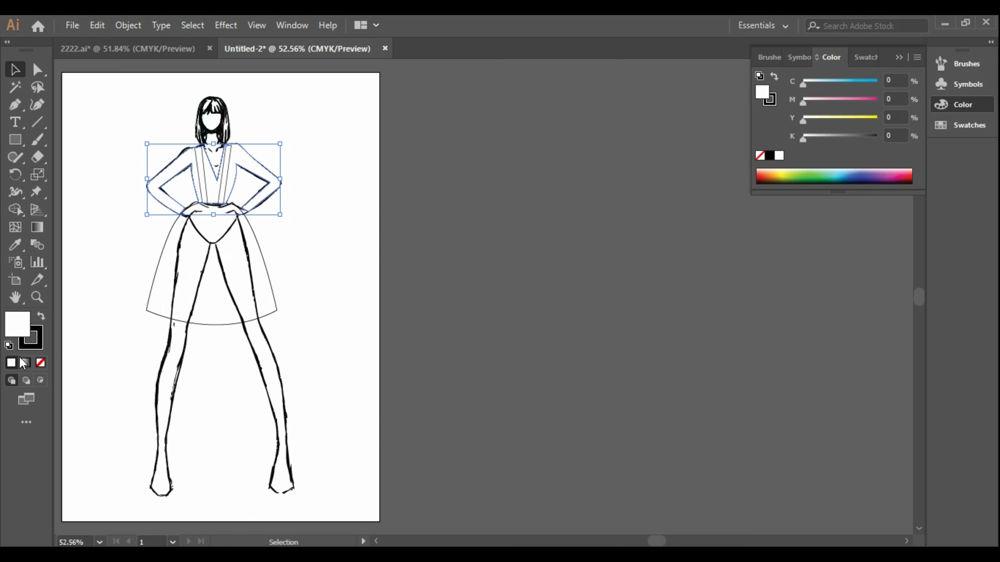
pyautogui.click(359, 260)
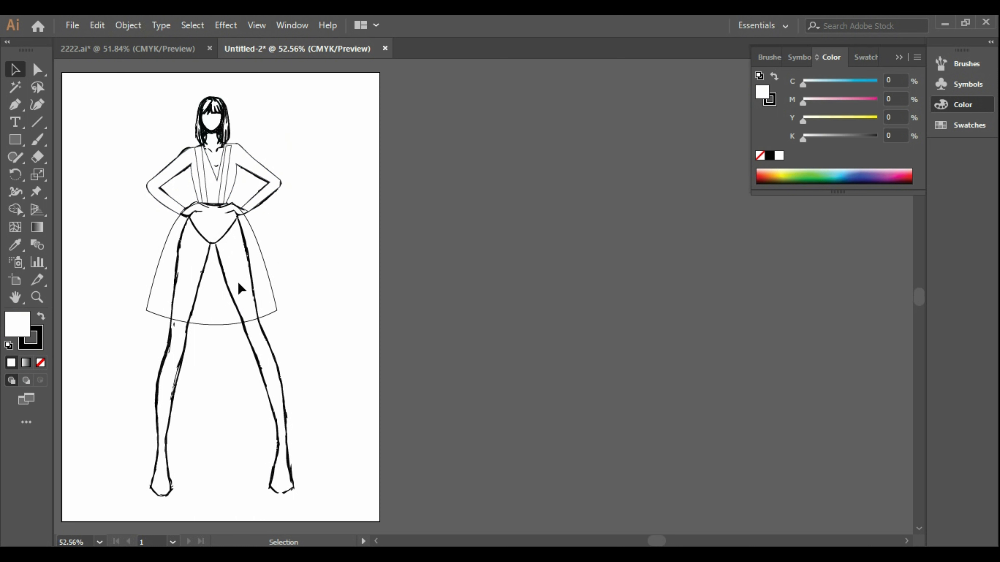
# Step: Copy the plaid pattern rectangle from 2222.ai into the Untitled-2 document, placing it beside the artboard
pyautogui.click(128, 48)
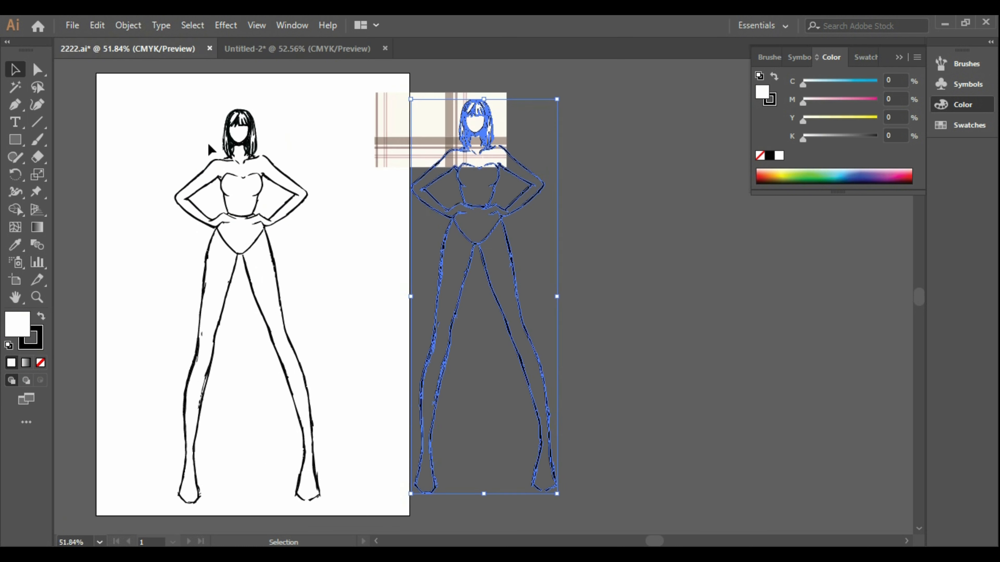
pyautogui.click(391, 132)
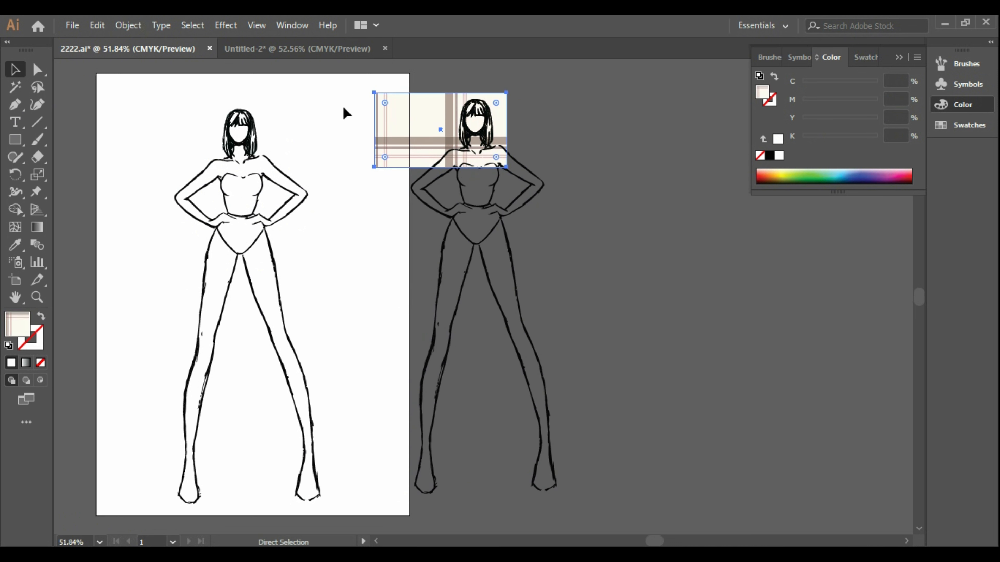
pyautogui.click(275, 48)
pyautogui.hotkey('ctrl', 'v')
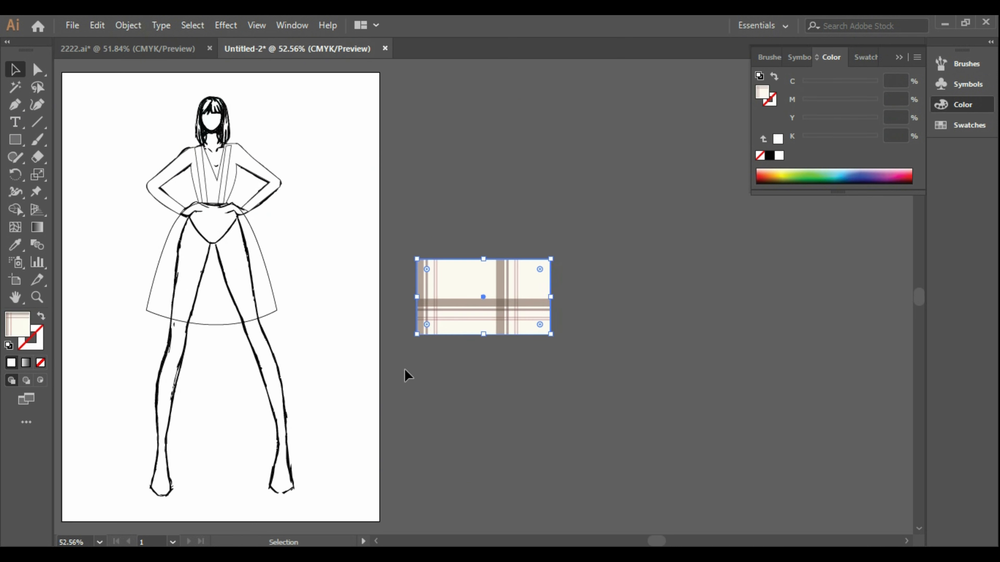
pyautogui.click(319, 389)
# Step: Fill the skirt with the plaid pattern by sampling the pasted rectangle with the Eyedropper
pyautogui.click(204, 325)
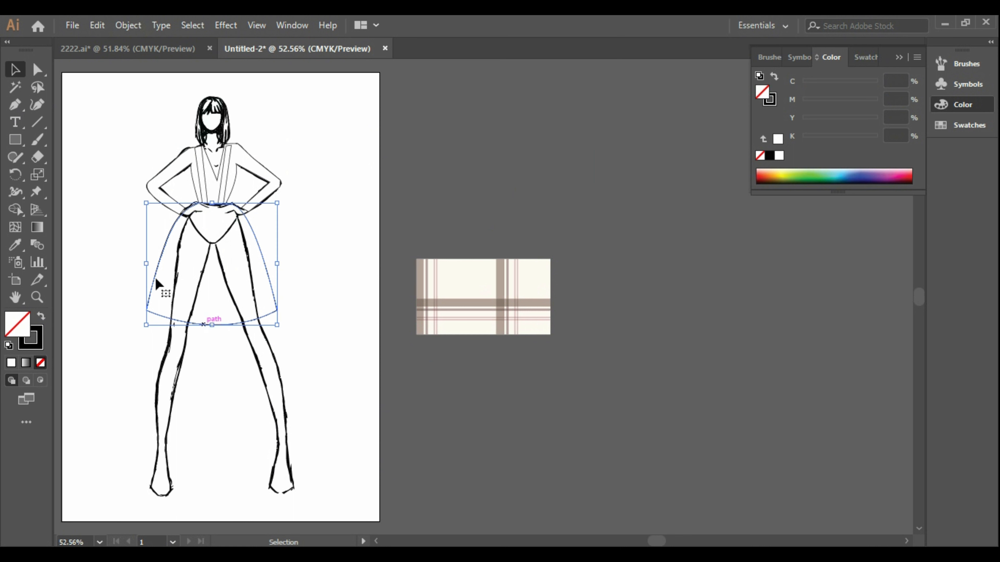
pyautogui.click(22, 251)
pyautogui.click(488, 288)
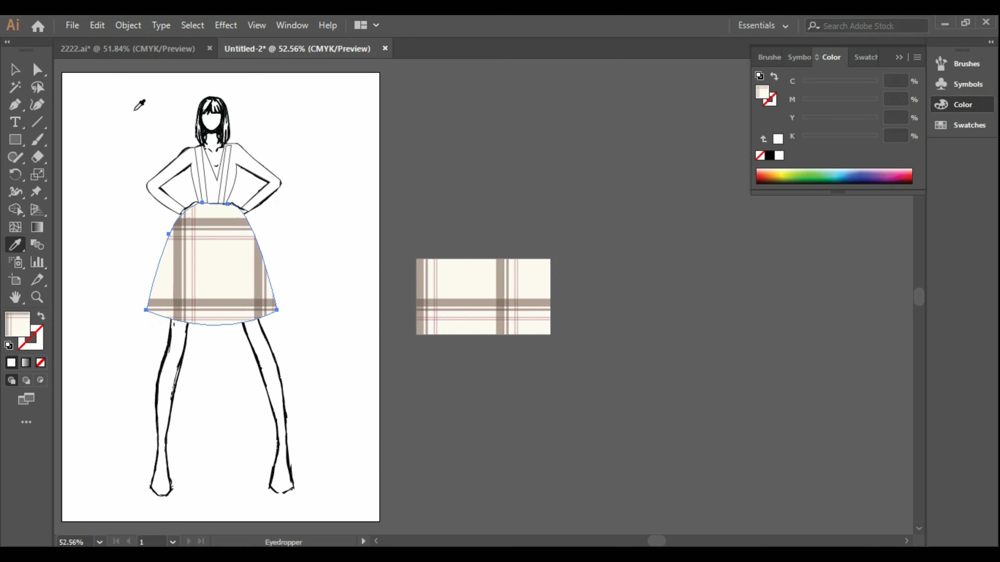
# Step: Select both shoulder strips and fill them with the plaid pattern sampled from the pasted rectangle
pyautogui.click(15, 71)
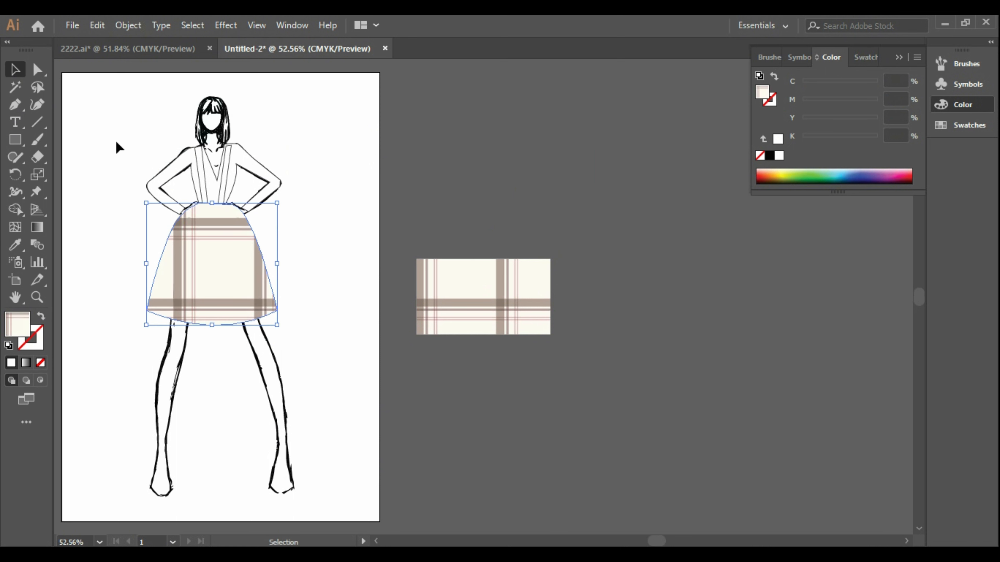
pyautogui.click(204, 174)
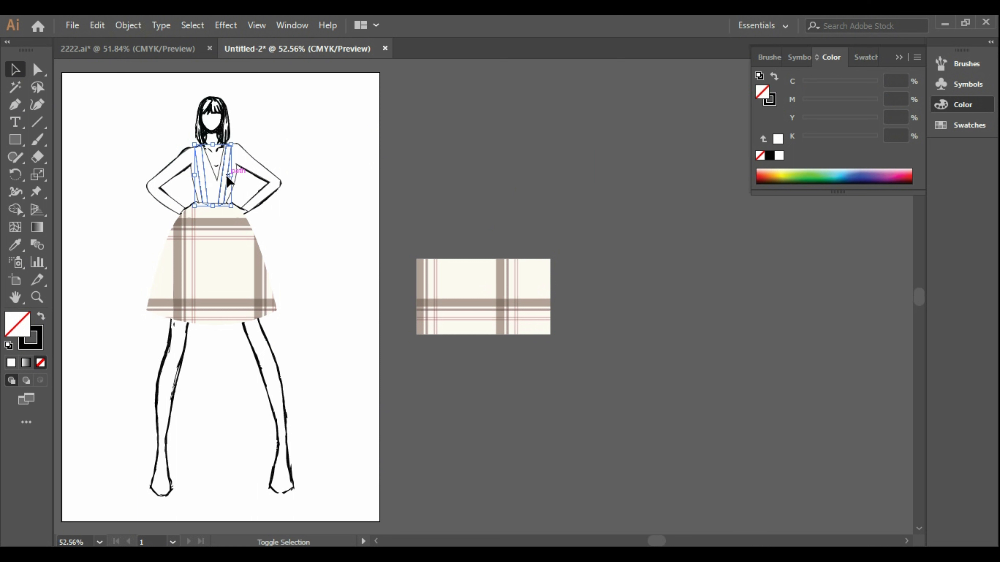
pyautogui.click(485, 273)
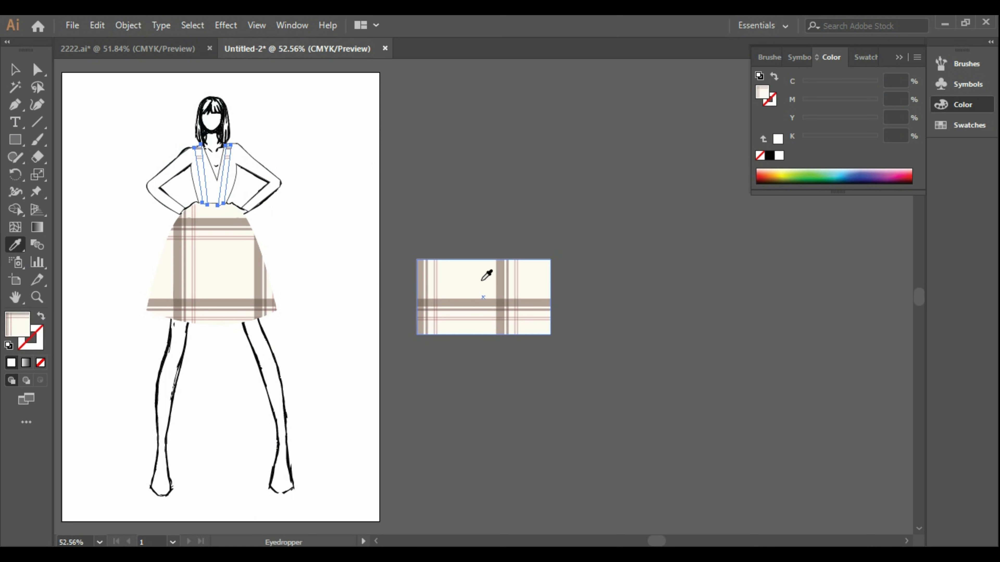
pyautogui.click(15, 69)
pyautogui.click(107, 104)
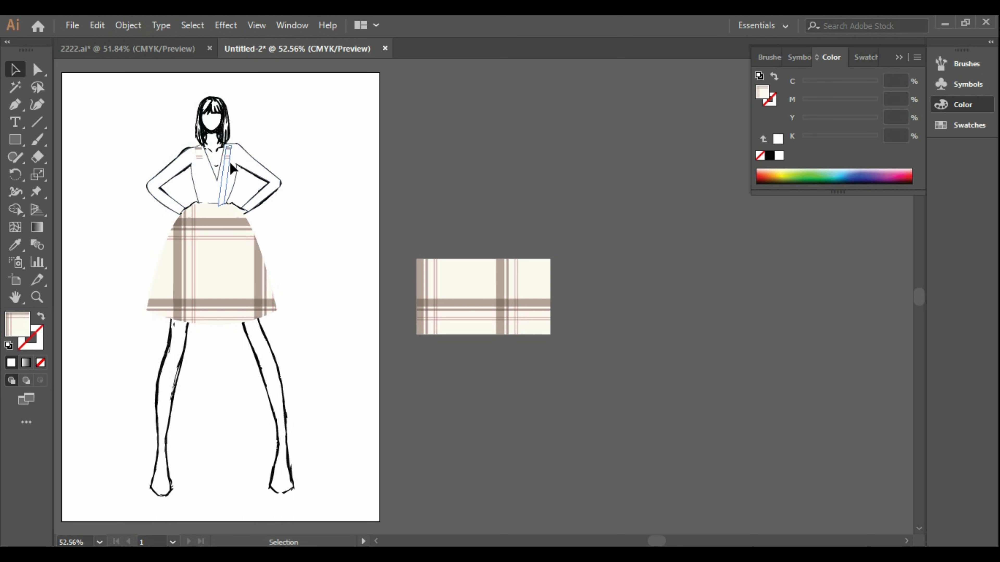
# Step: Give the skirt and both shoulder strips a black stroke
pyautogui.click(228, 160)
pyautogui.keyDown('shift'); pyautogui.click(199, 167); pyautogui.keyUp('shift')
pyautogui.keyDown('shift'); pyautogui.click(234, 251); pyautogui.keyUp('shift')
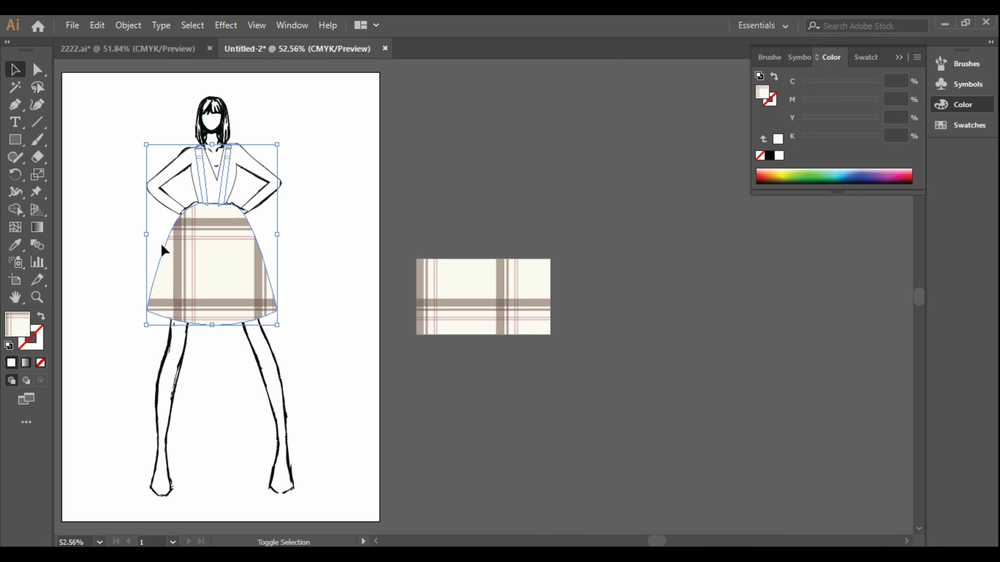
pyautogui.press('x')
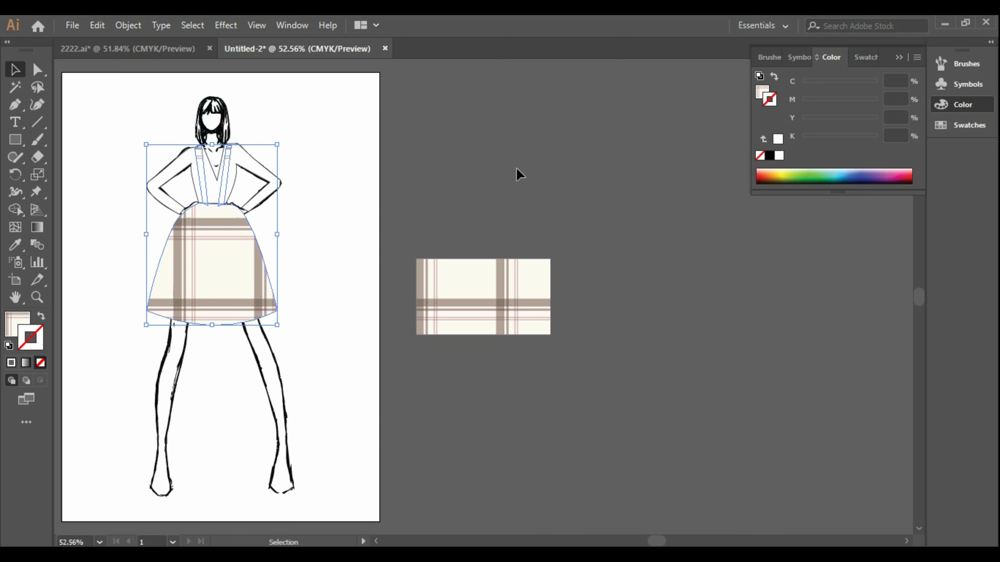
pyautogui.click(769, 157)
pyautogui.click(297, 212)
# Step: Apply an outlined double-headed arrow brush from the Arrows_Special library to the outline of the V-neck top
pyautogui.click(263, 185)
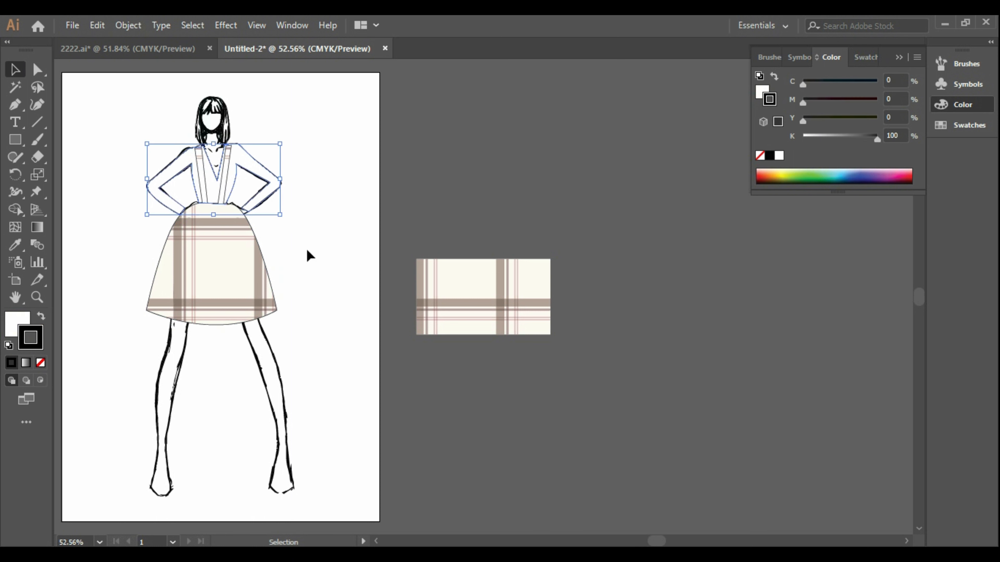
pyautogui.click(25, 321)
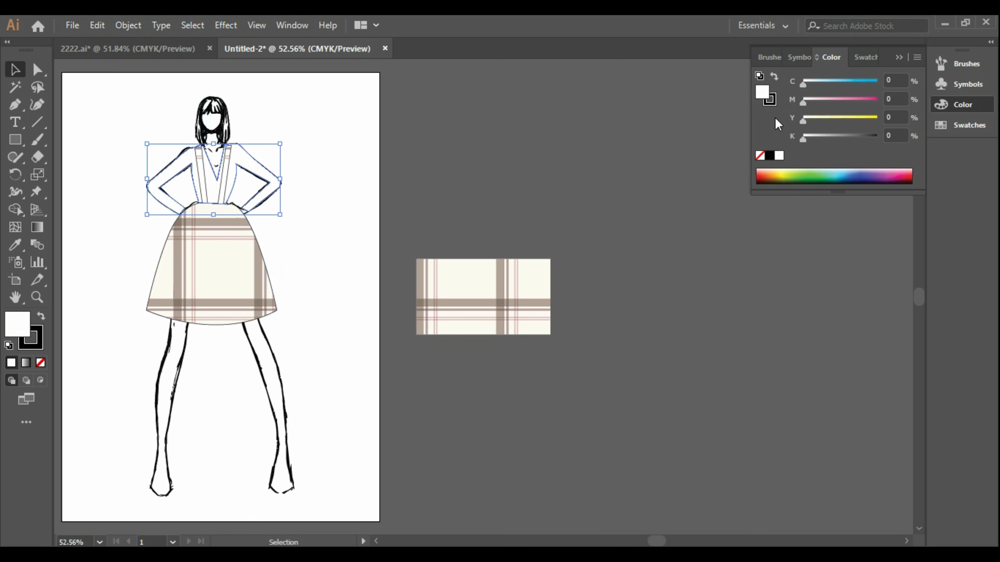
pyautogui.click(770, 59)
pyautogui.click(764, 182)
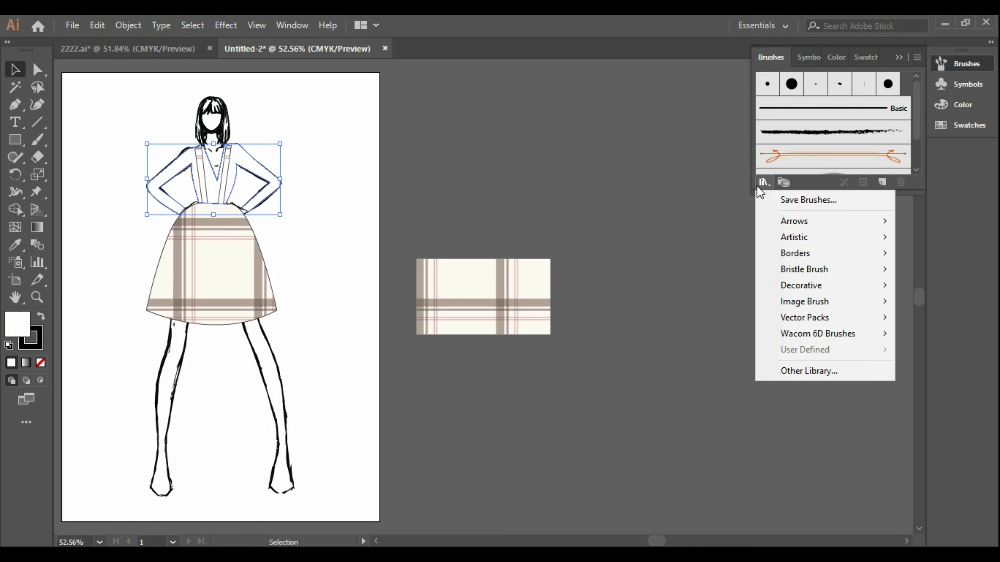
pyautogui.moveTo(793, 224)
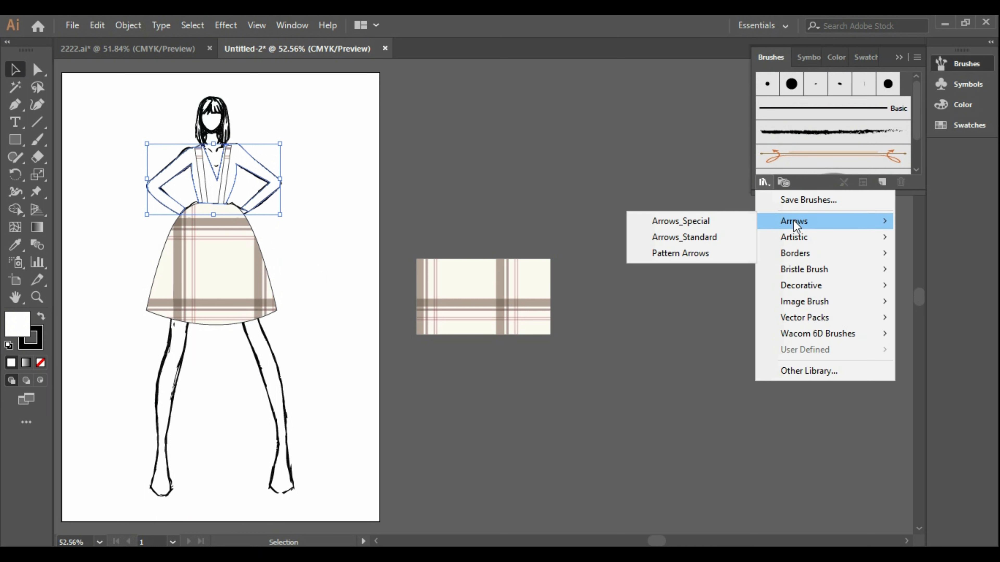
pyautogui.click(728, 220)
pyautogui.click(528, 429)
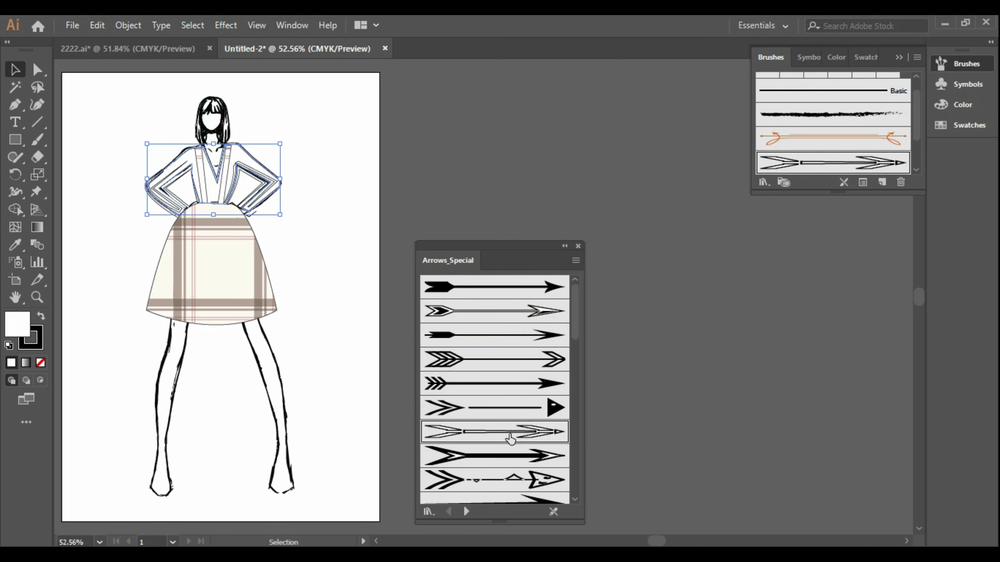
# Step: Set the stroke weight of the top's brushed outline to 0.5 pt
pyautogui.click(290, 27)
pyautogui.click(461, 440)
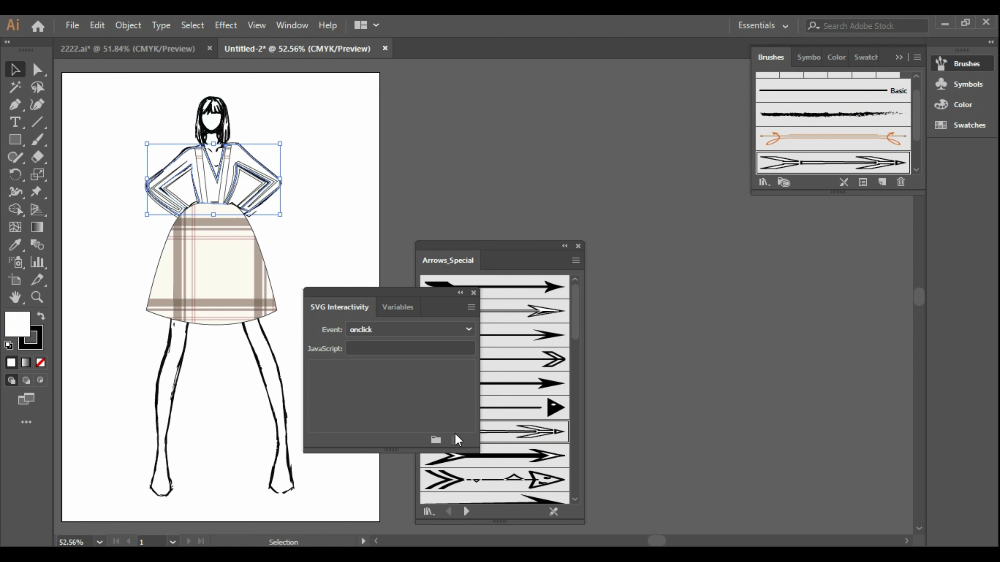
pyautogui.click(473, 292)
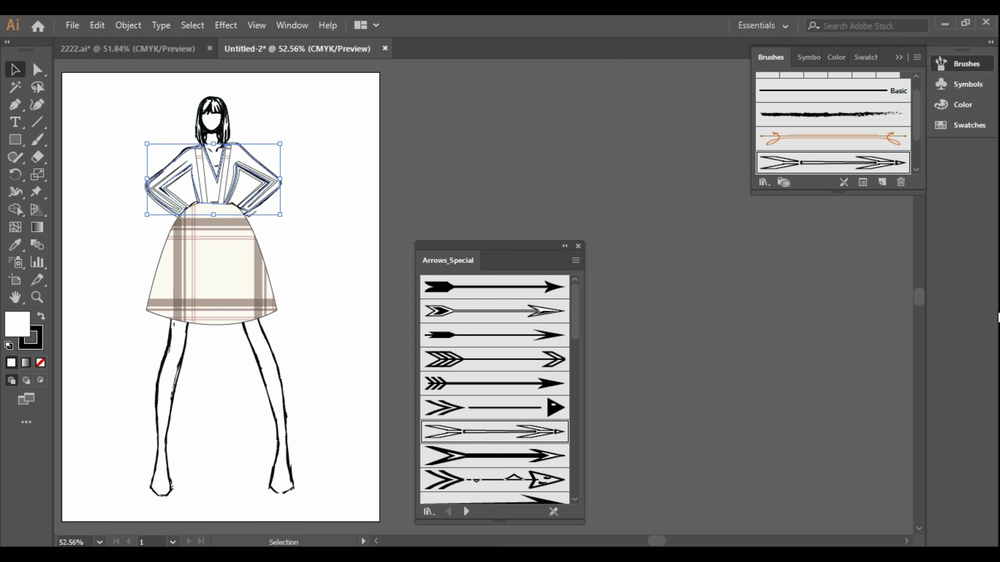
pyautogui.click(292, 25)
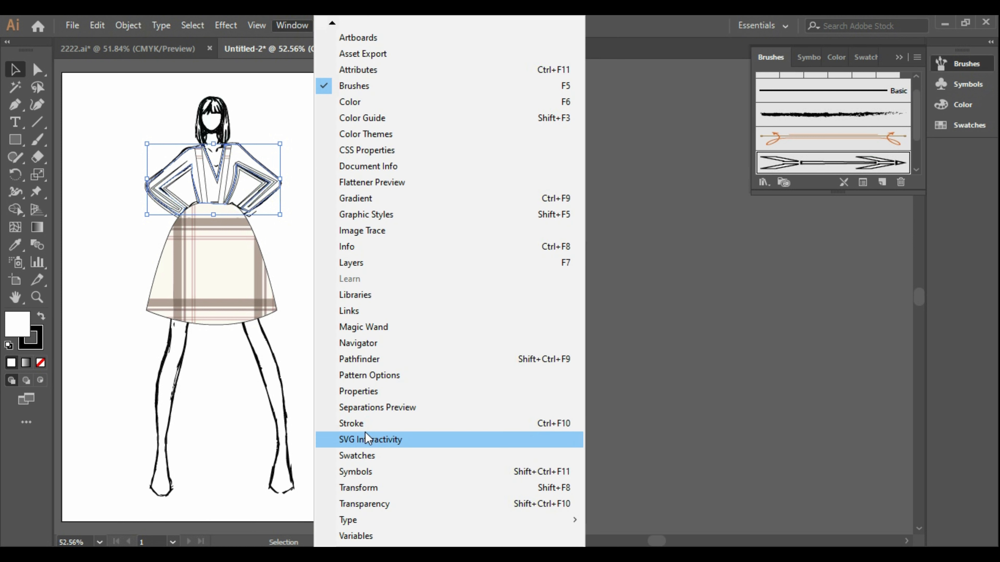
pyautogui.click(413, 424)
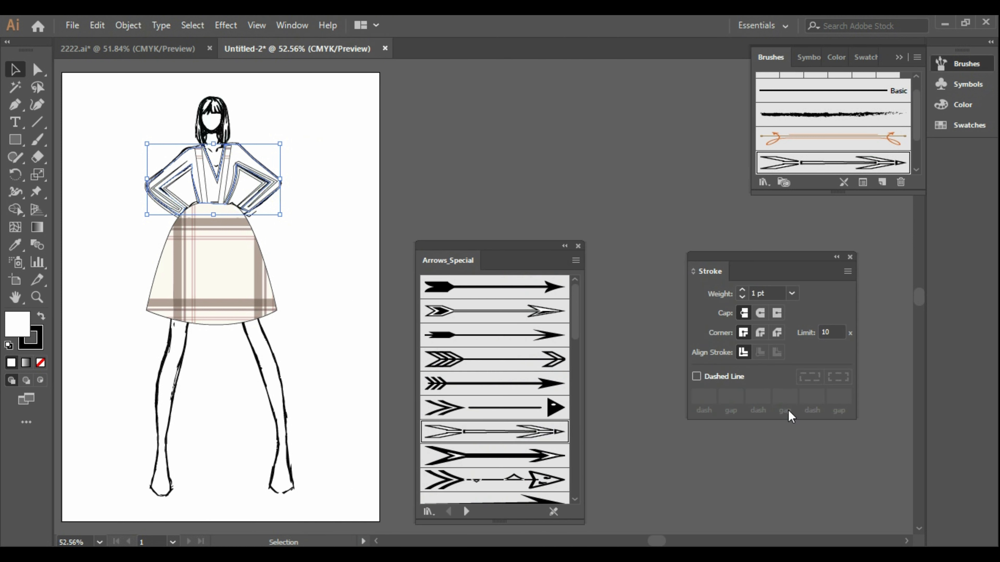
pyautogui.click(738, 296)
pyautogui.click(739, 296)
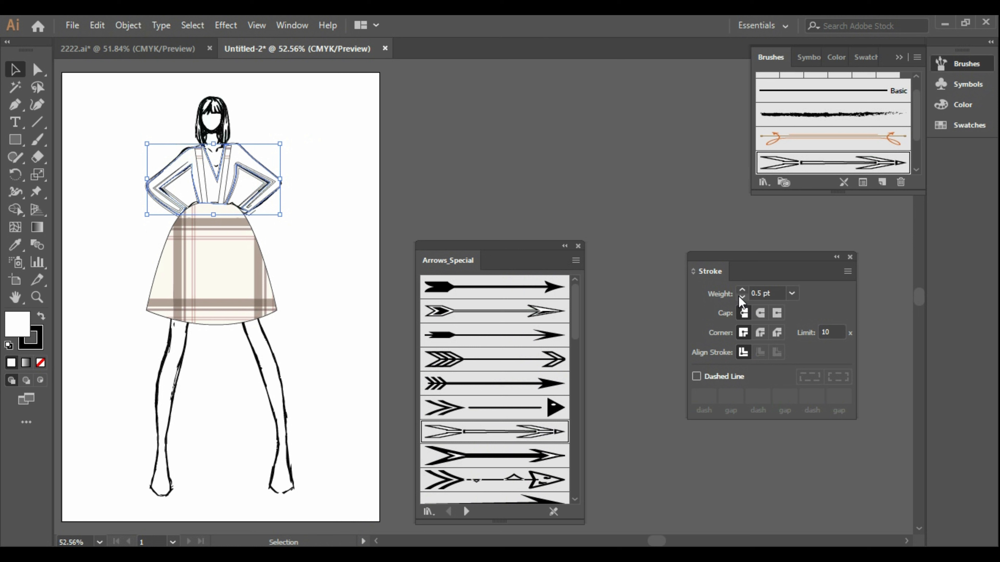
pyautogui.click(422, 137)
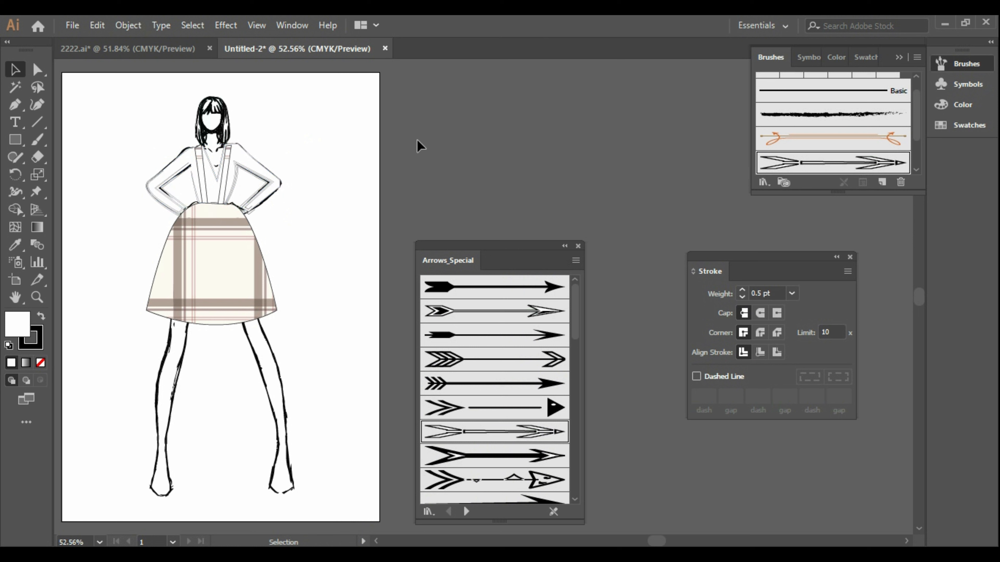
# Step: Try nudging the top slightly to the right and down on the figure
pyautogui.click(275, 177)
pyautogui.press('Right')
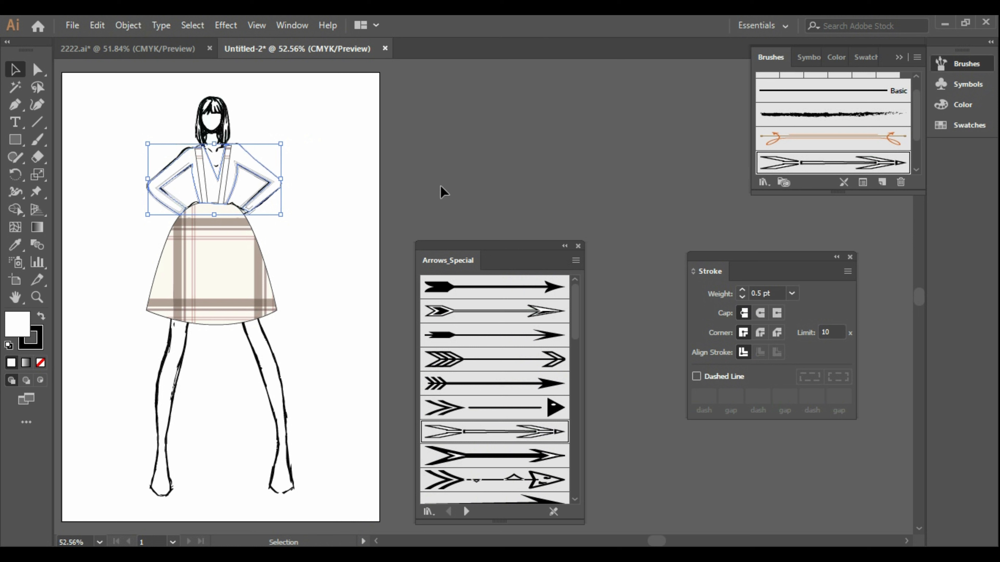
pyautogui.press('Down')
pyautogui.press('Up')
pyautogui.click(372, 143)
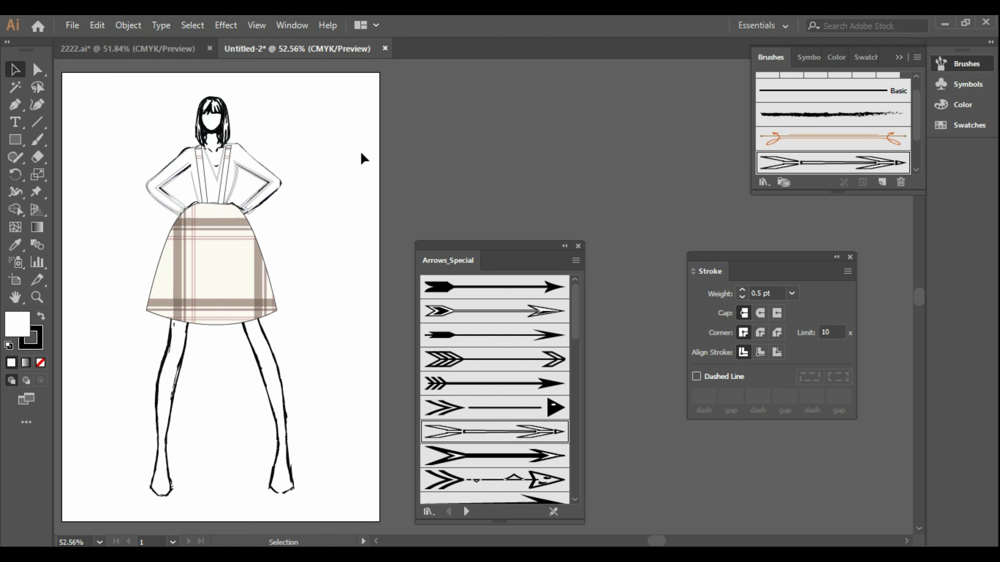
# Step: Nudge the top slightly left and up to align it with the figure's shoulders and arms
pyautogui.click(249, 166)
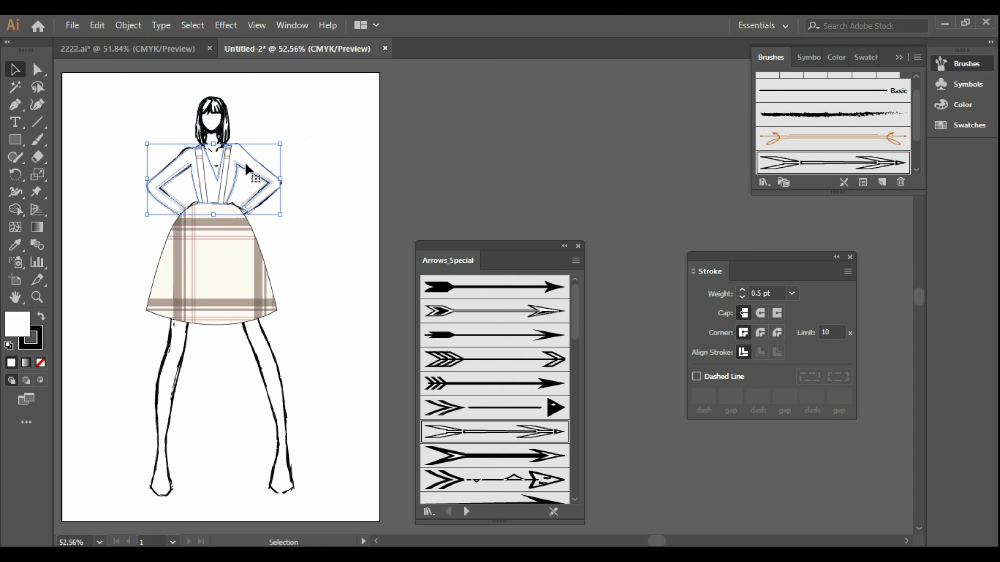
pyautogui.press('Up')
pyautogui.press('Left')
pyautogui.press('Left')
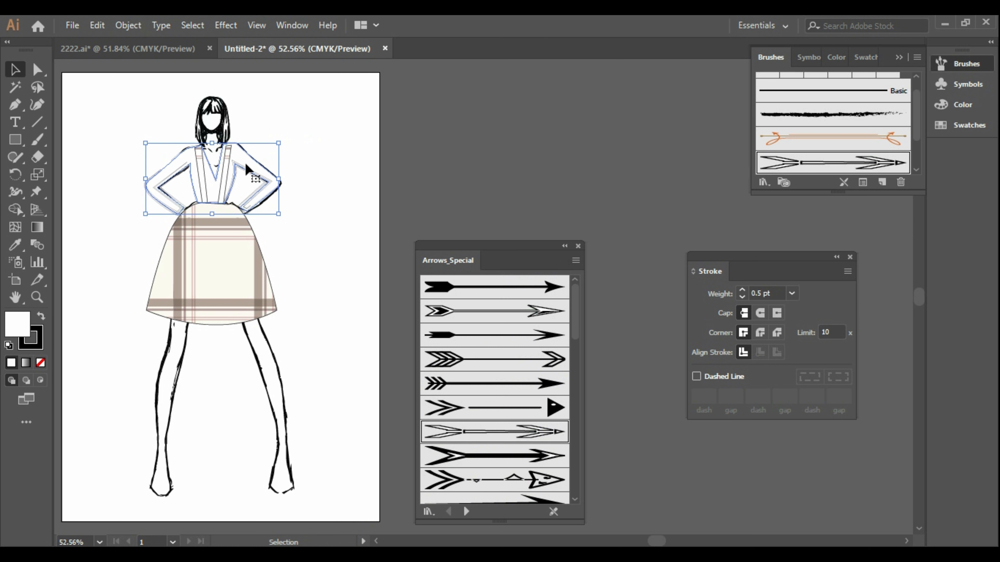
pyautogui.scroll(-5, 246, 166)
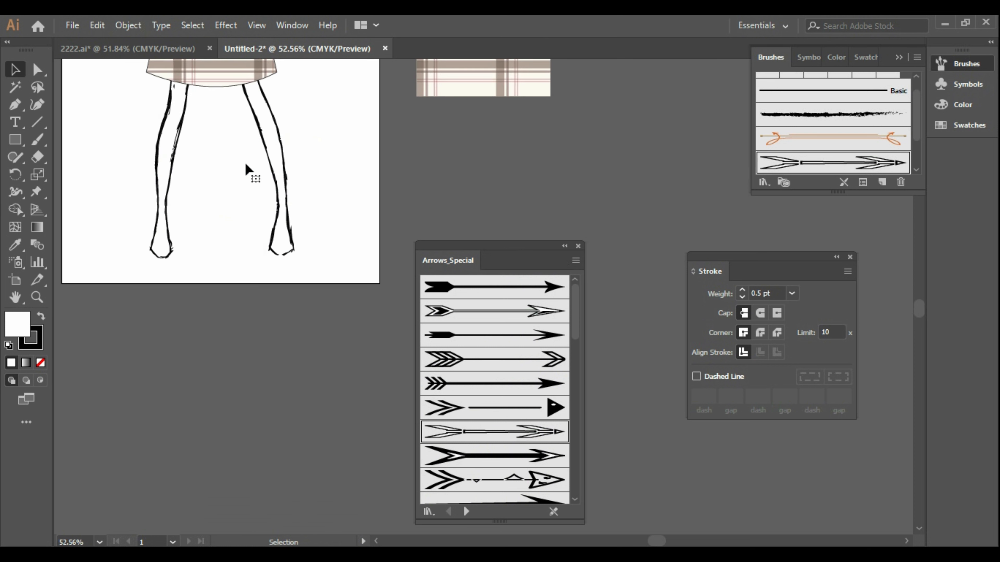
pyautogui.scroll(5, 307, 192)
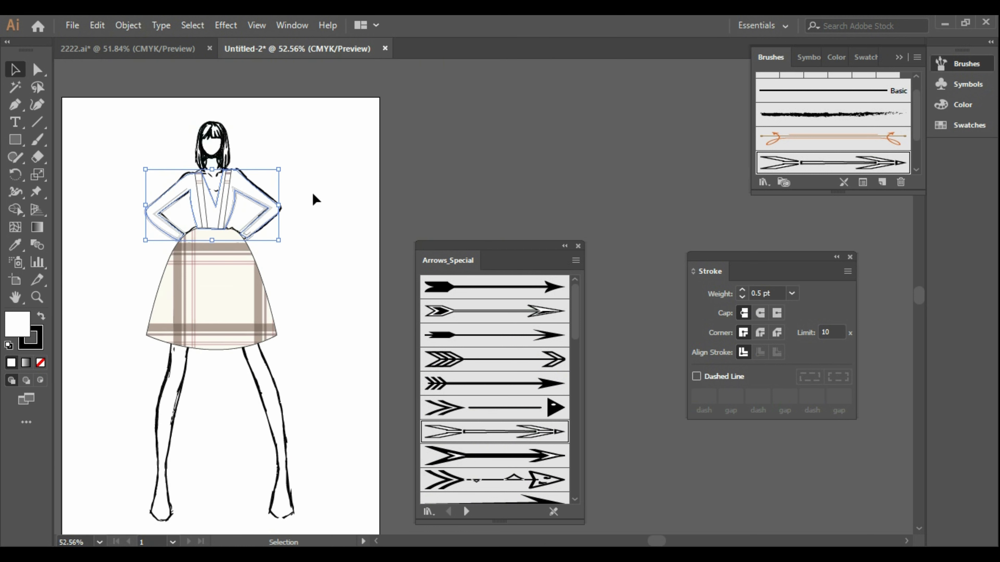
pyautogui.press('Right')
pyautogui.press('Up')
pyautogui.click(285, 161)
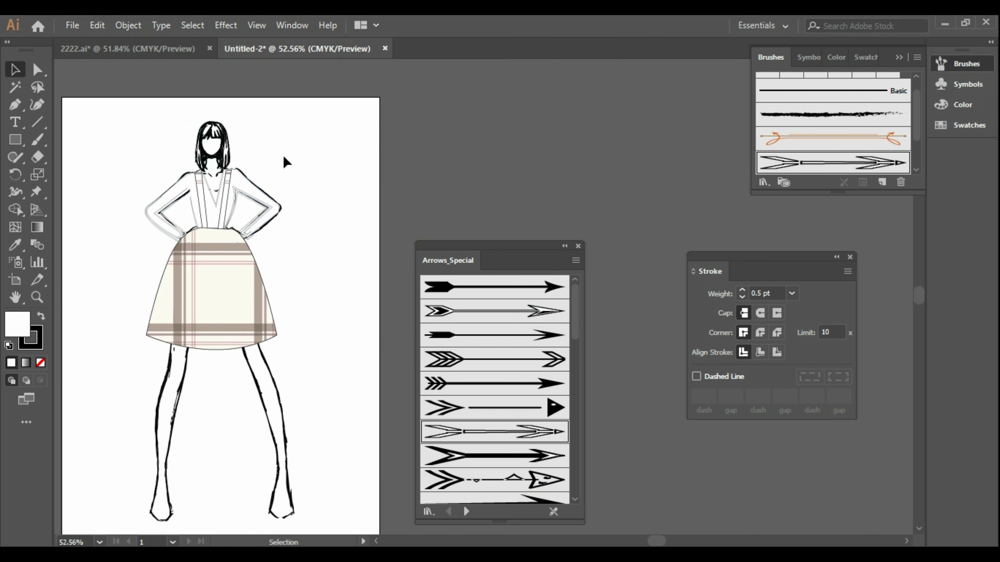
# Step: Apply the Text Divider 1 brush from the Decorative_Text Dividers library to the outlines of the skirt and both shoulder straps
pyautogui.click(231, 210)
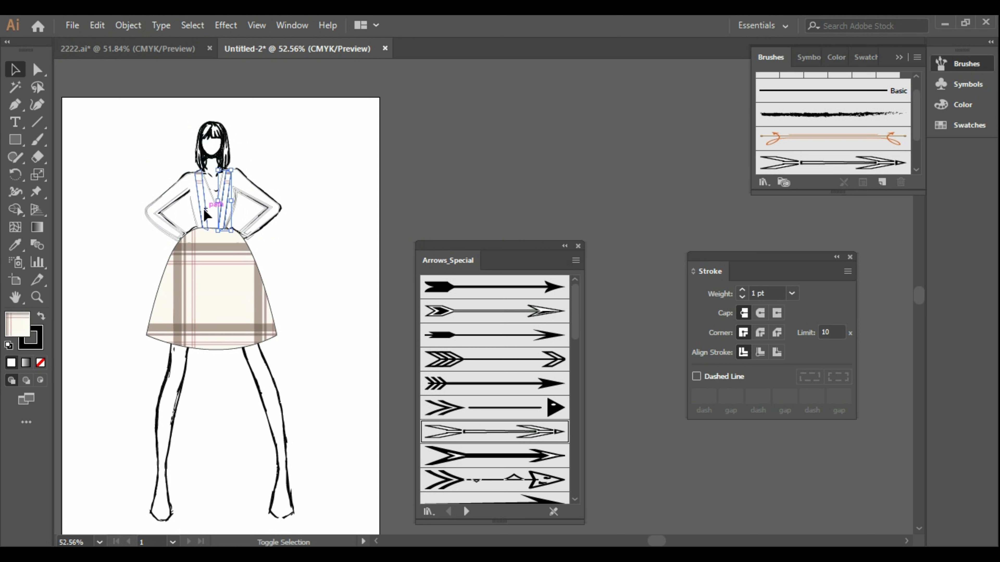
pyautogui.keyDown('shift'); pyautogui.click(205, 214); pyautogui.keyUp('shift')
pyautogui.keyDown('shift'); pyautogui.click(242, 315); pyautogui.keyUp('shift')
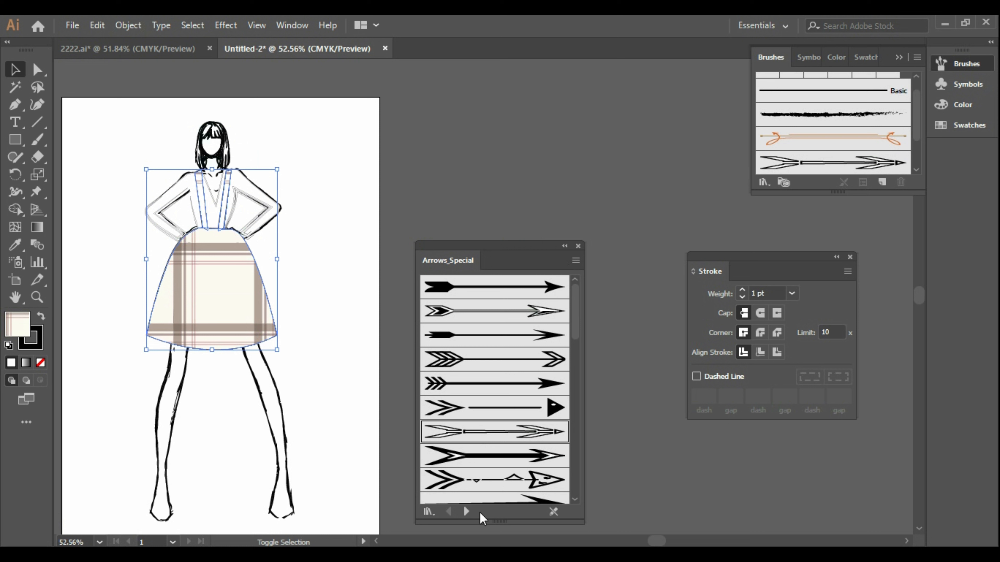
pyautogui.click(466, 511)
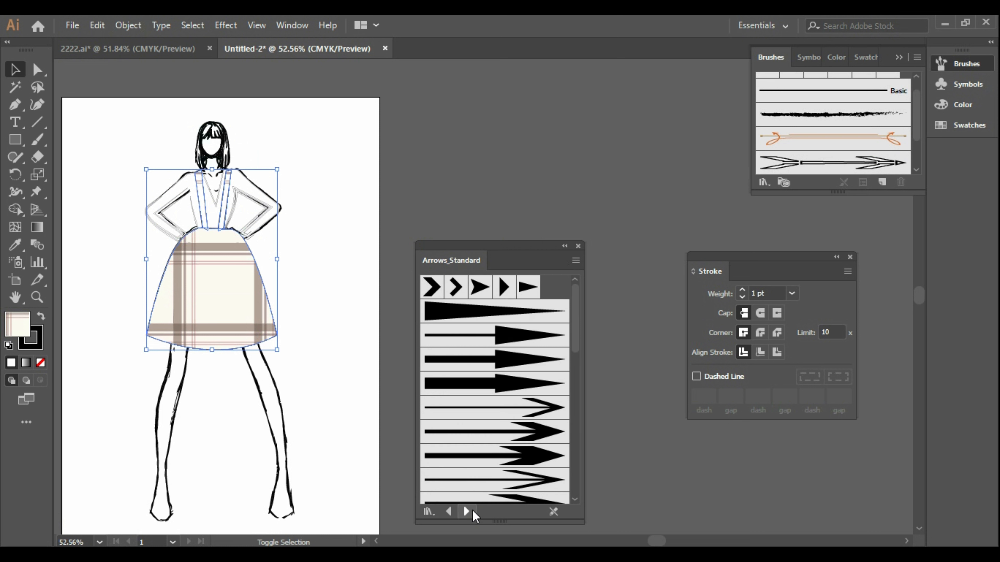
pyautogui.click(436, 512)
pyautogui.moveTo(531, 417)
pyautogui.click(614, 438)
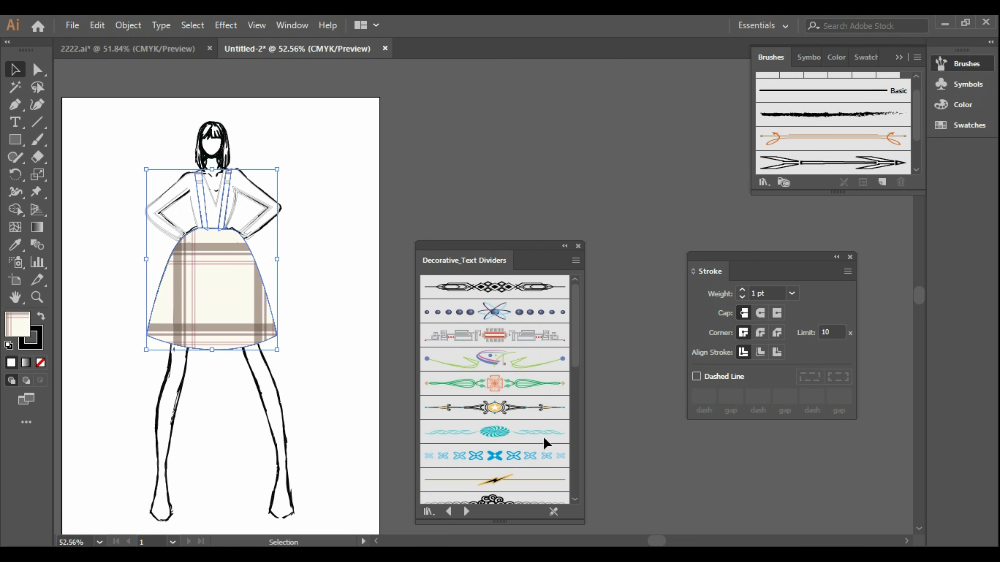
pyautogui.click(489, 293)
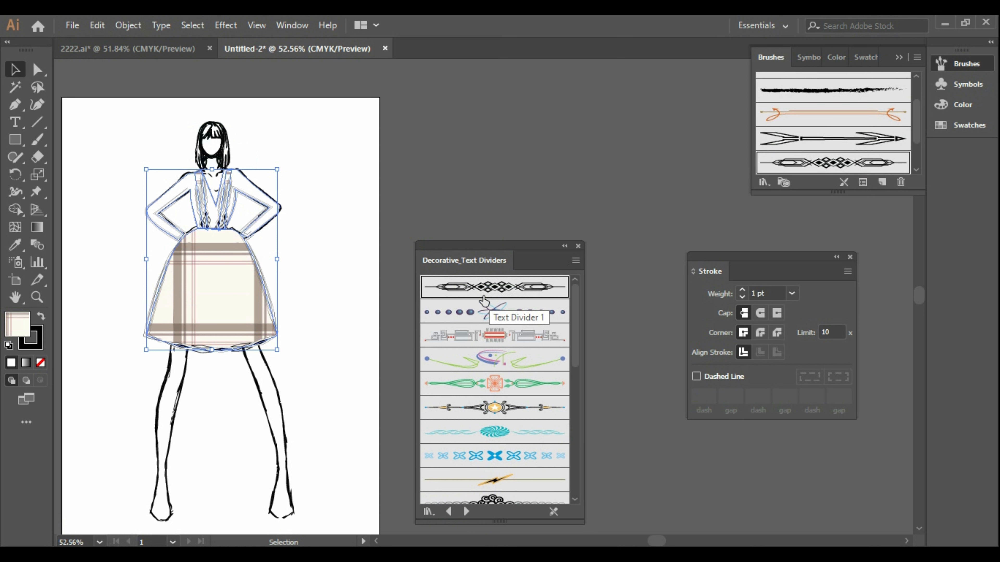
pyautogui.click(342, 333)
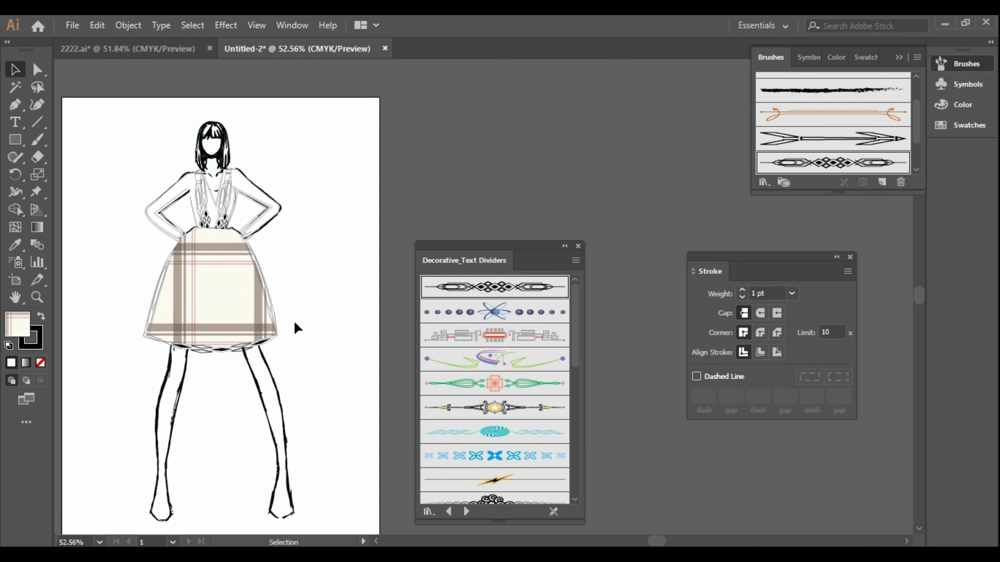
# Step: Set the stroke weight of both shoulder straps to 0.75 pt
pyautogui.click(226, 221)
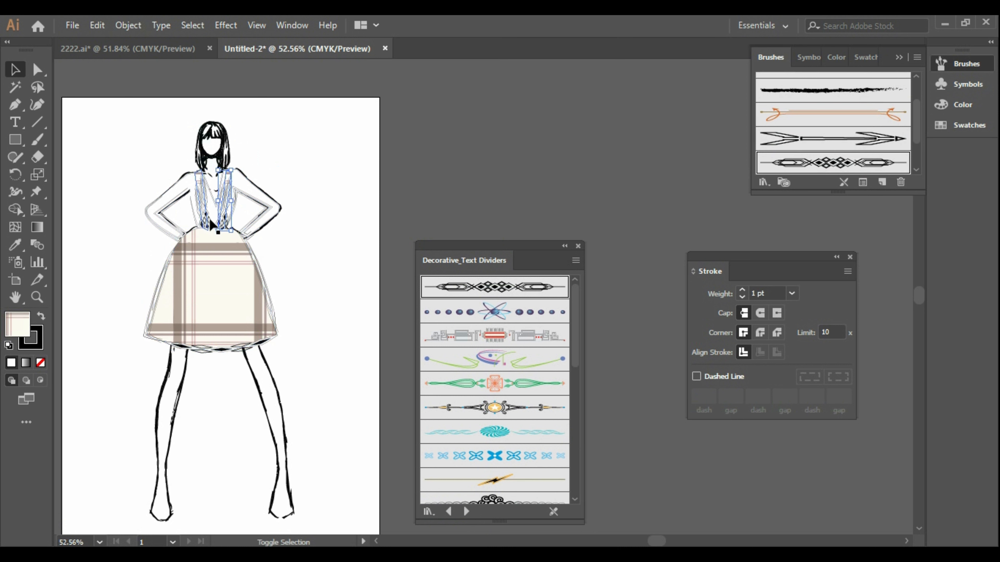
pyautogui.click(742, 297)
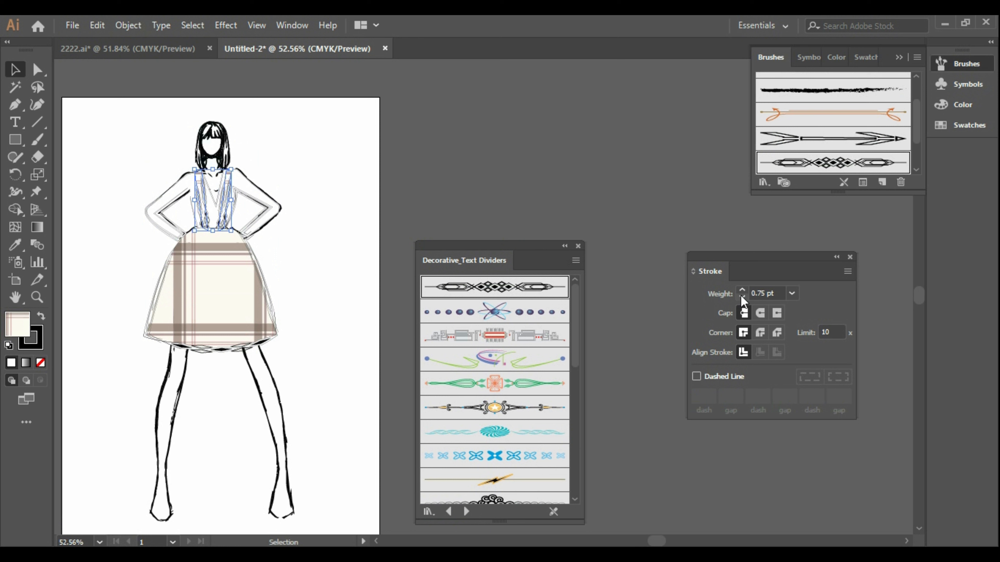
pyautogui.click(529, 176)
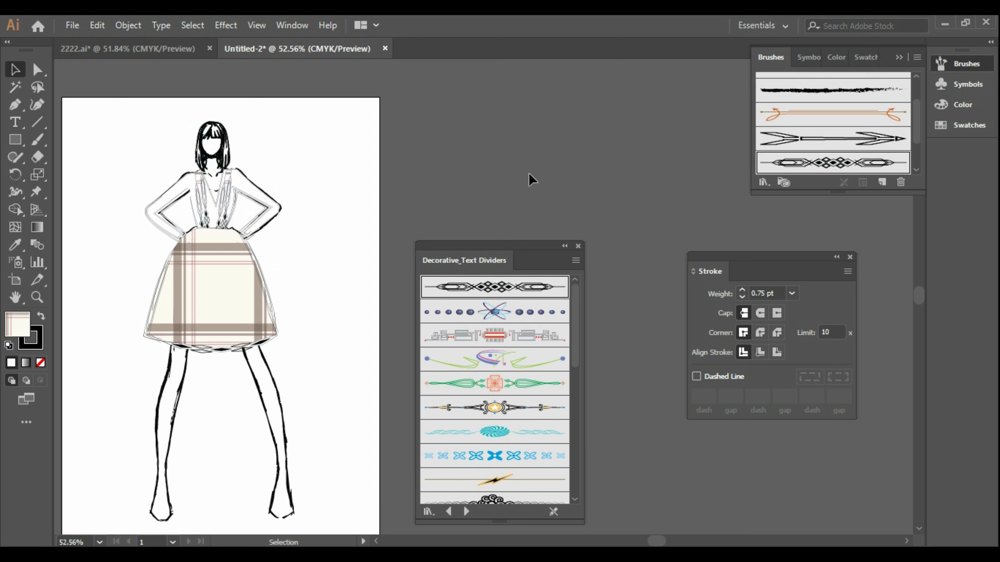
# Step: Apply the Text Divider 1 brush to the outline of the top
pyautogui.click(264, 202)
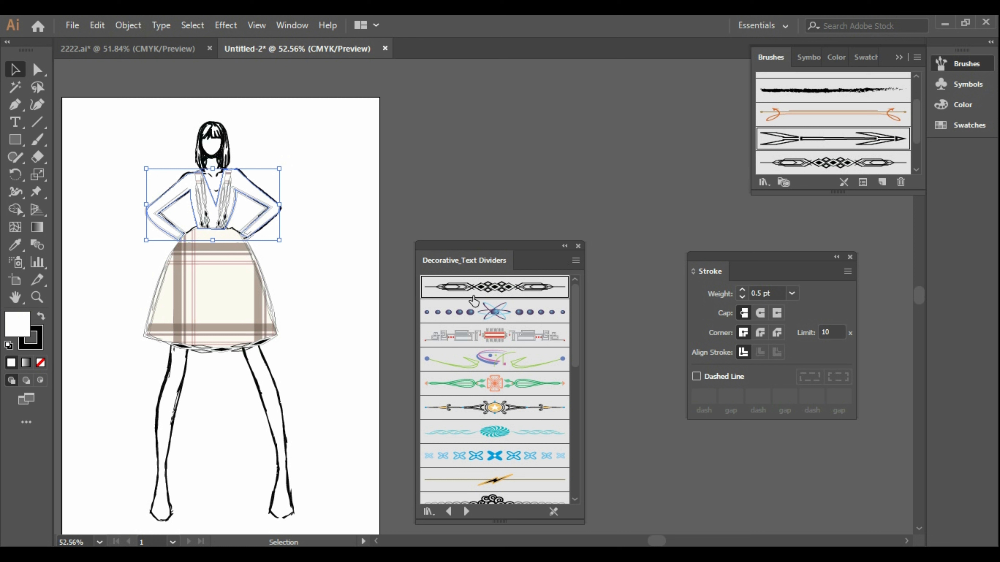
pyautogui.click(474, 301)
pyautogui.click(381, 168)
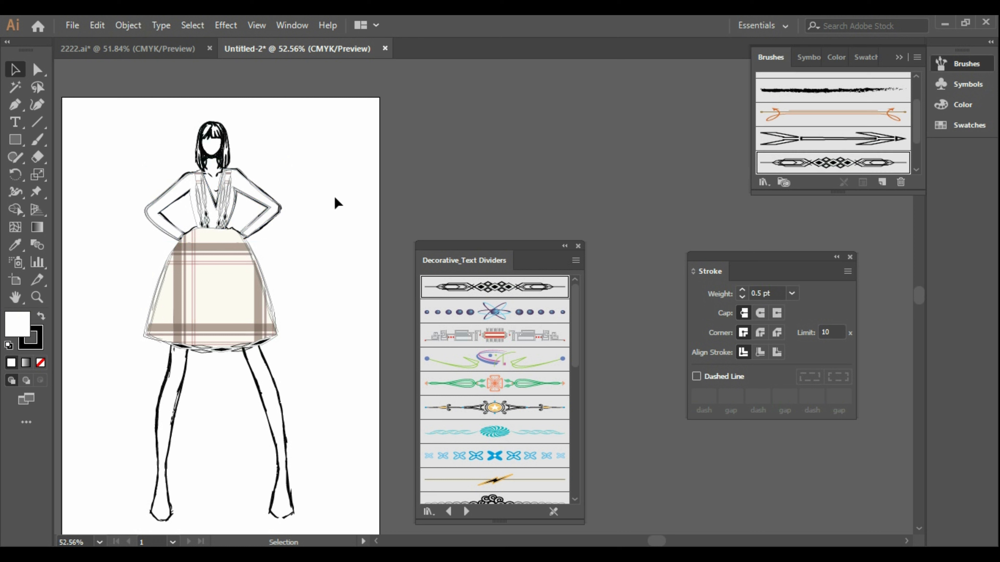
# Step: Try the black oval-bead divider brush and the black diamond divider brush on both shoulder straps
pyautogui.click(204, 206)
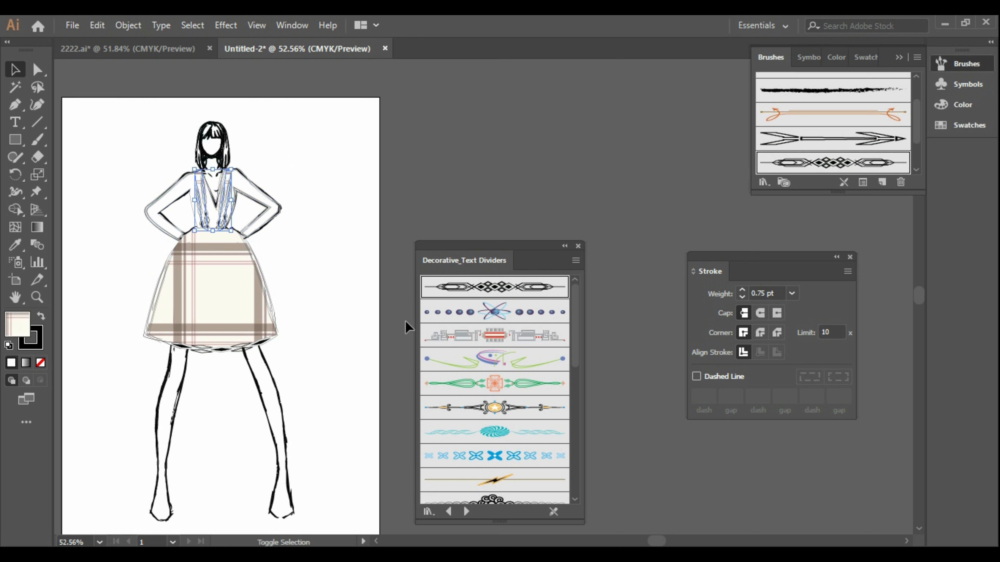
pyautogui.scroll(-3, 523, 450)
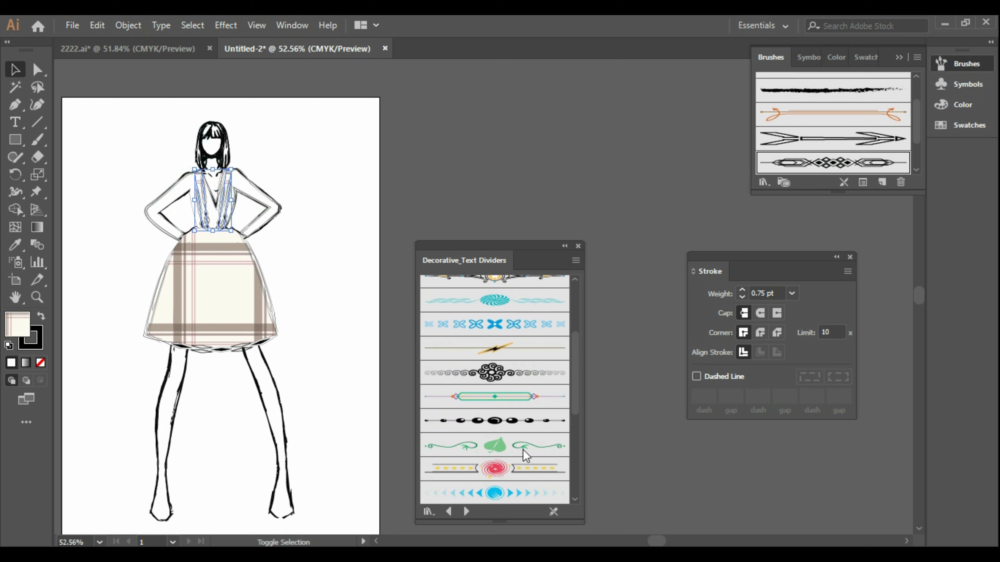
pyautogui.click(510, 423)
pyautogui.scroll(-2, 520, 449)
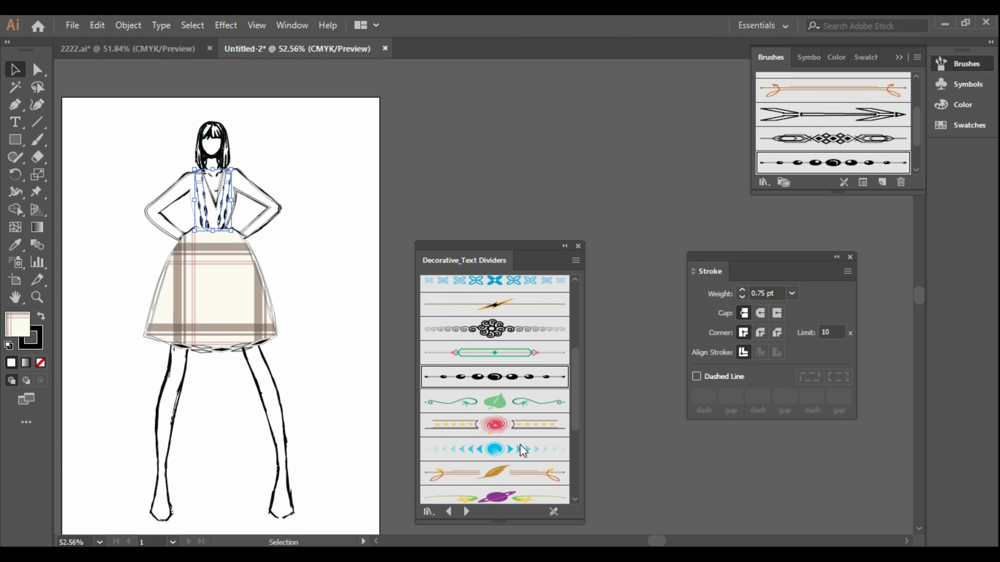
pyautogui.scroll(-4, 520, 447)
pyautogui.click(449, 345)
pyautogui.click(407, 517)
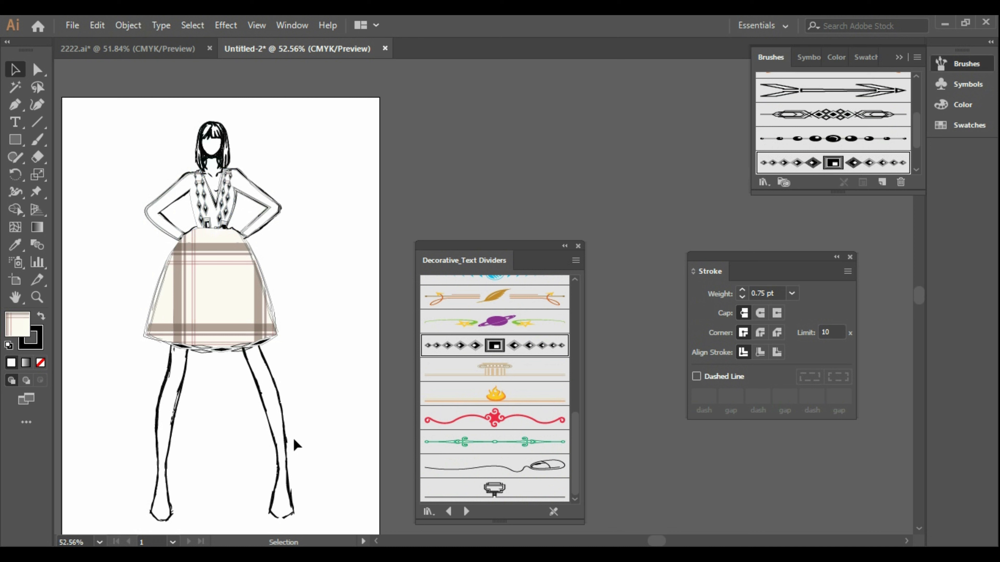
# Step: Undo the divider brush and stroke weight changes on the straps, top and skirt
pyautogui.hotkey('ctrl', 'z')
pyautogui.hotkey('ctrl', 'z')
pyautogui.hotkey('ctrl', 'z')
pyautogui.hotkey('ctrl', 'z')
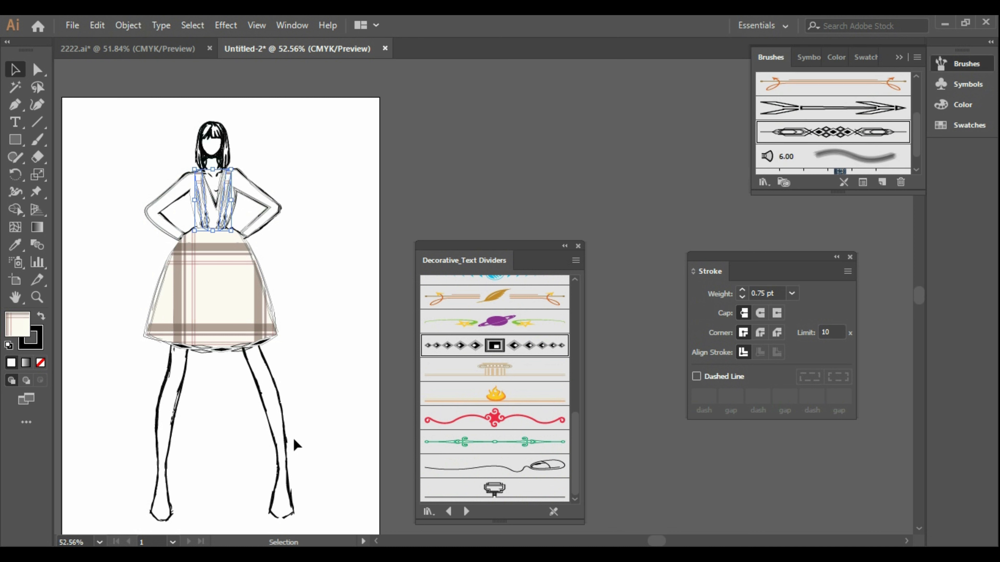
pyautogui.hotkey('ctrl', 'z')
pyautogui.hotkey('ctrl', 'z')
pyautogui.hotkey('ctrl', 'z')
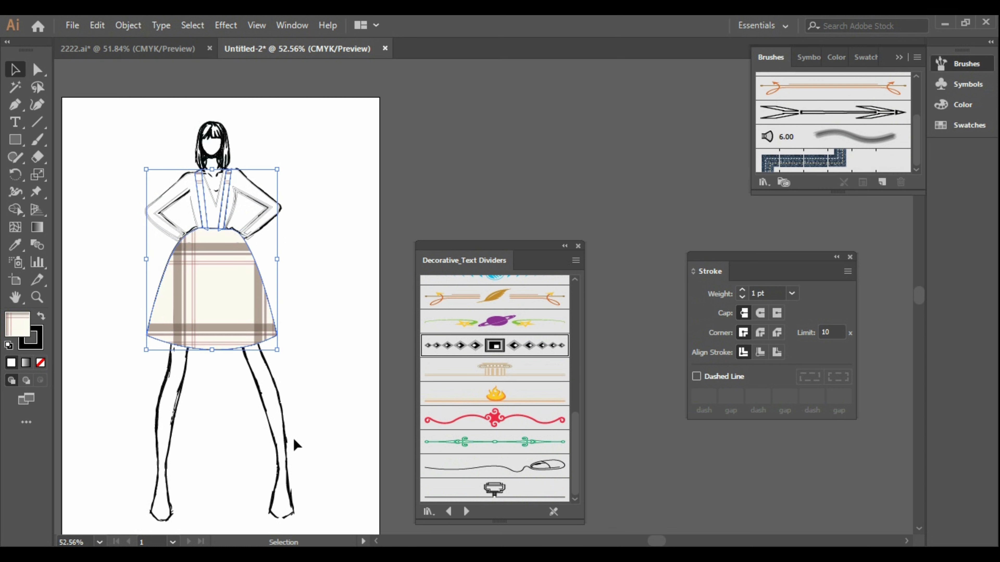
# Step: Set the stroke weight of both shoulder straps to 2 pt
pyautogui.click(297, 382)
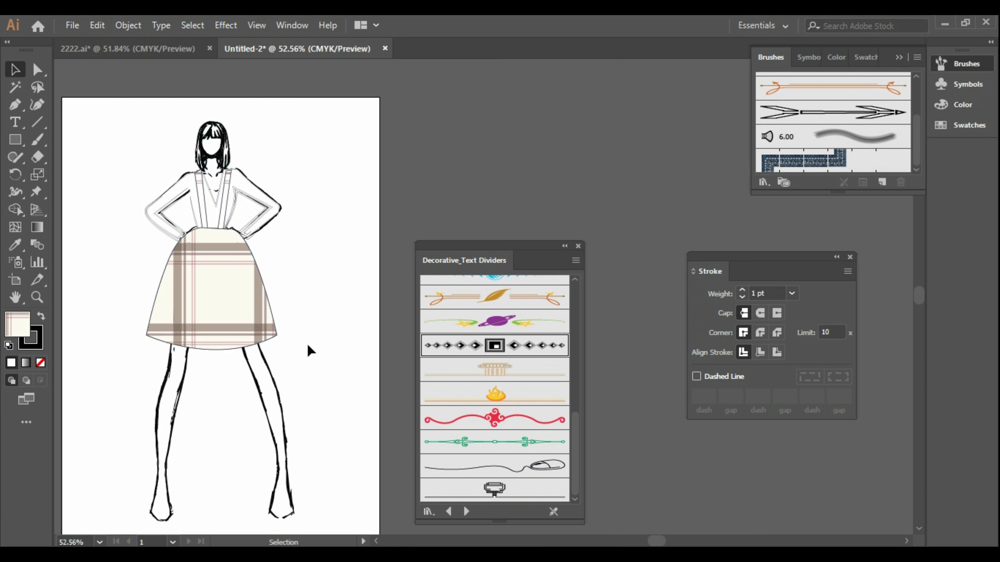
pyautogui.click(225, 216)
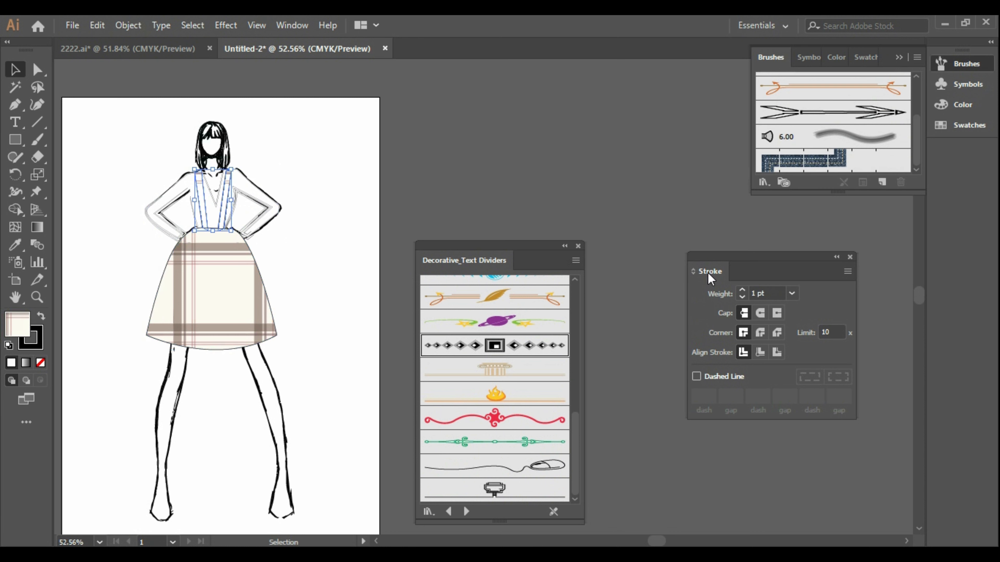
pyautogui.click(742, 290)
pyautogui.click(351, 245)
# Step: Apply the black interlaced-knot divider brush to the outline of the V-neck top
pyautogui.click(268, 205)
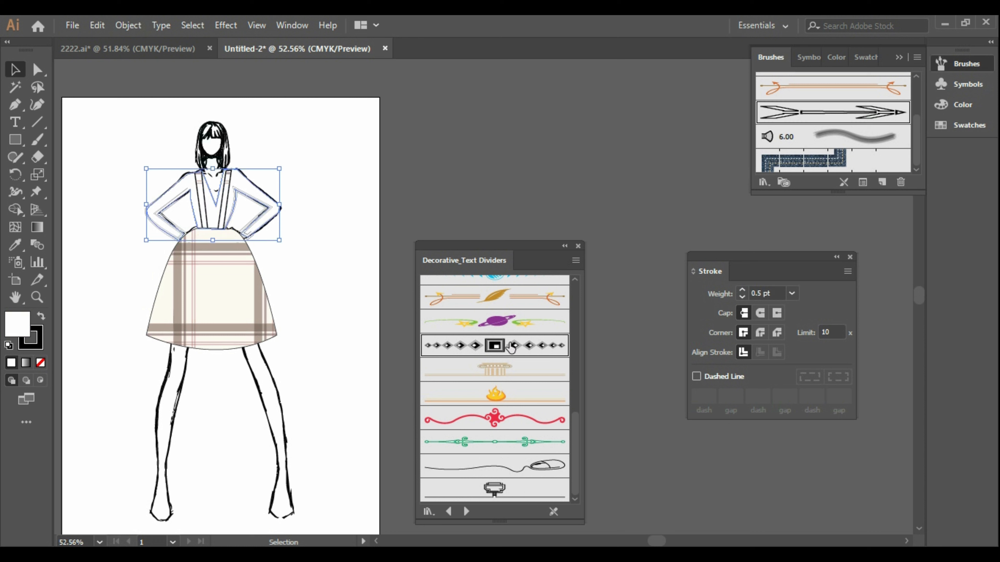
pyautogui.scroll(6, 511, 348)
pyautogui.click(492, 293)
pyautogui.click(341, 302)
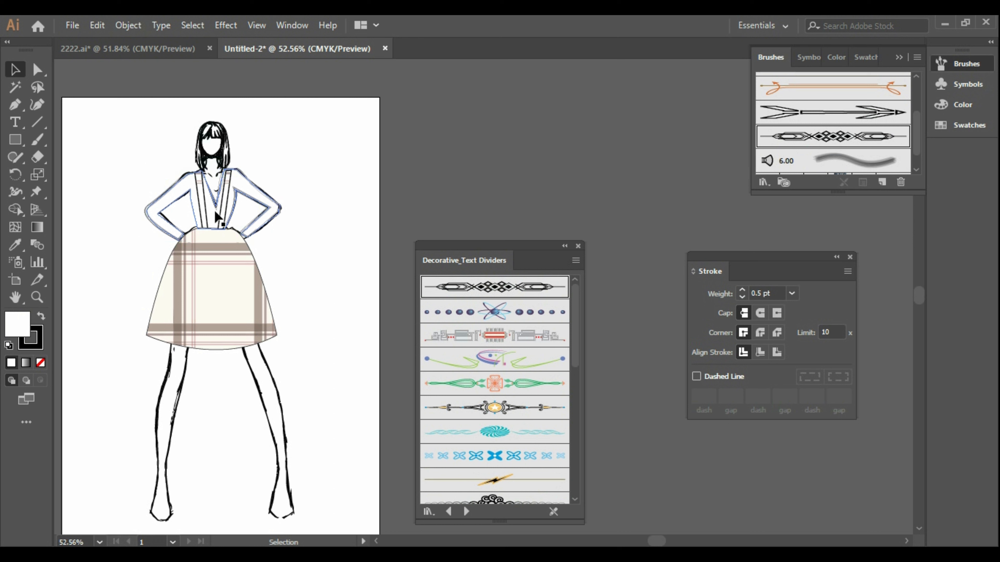
# Step: Apply the black interlaced-knot divider brush to the outline of the plaid skirt
pyautogui.click(253, 286)
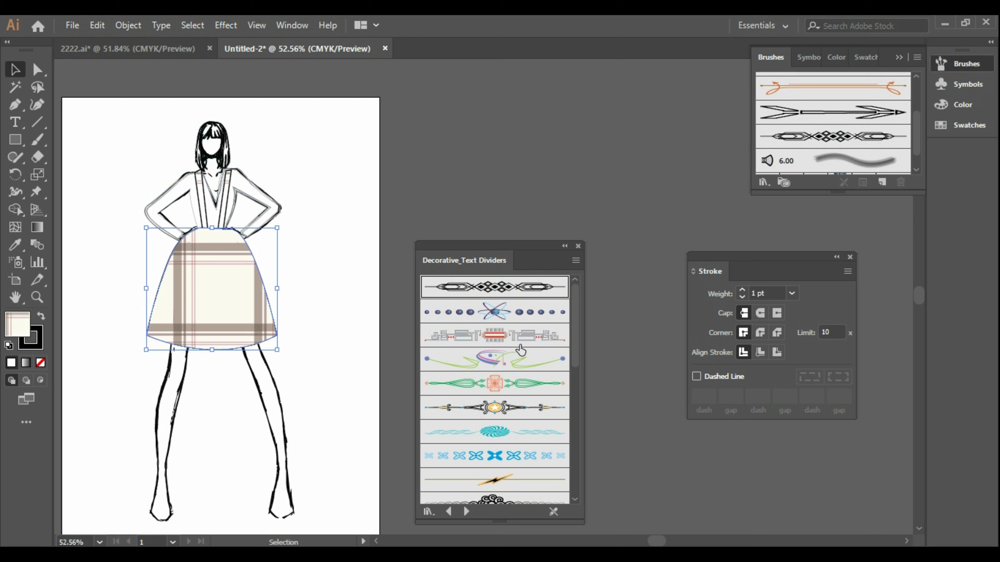
pyautogui.click(491, 287)
pyautogui.scroll(-4, 510, 410)
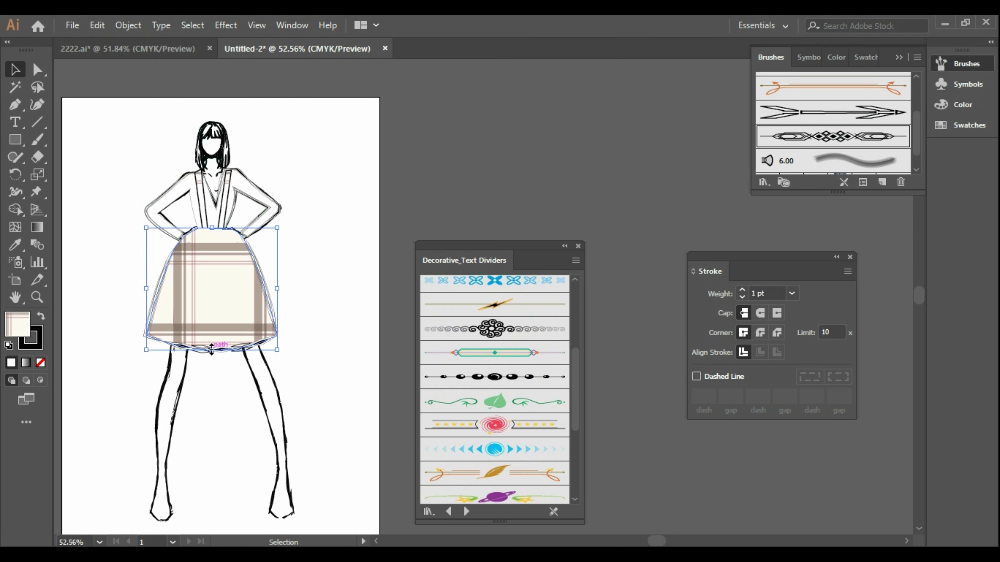
# Step: Shorten the skirt to mid-thigh, narrow it from both sides and nudge it slightly left under the waist
pyautogui.moveTo(211, 349); pyautogui.dragTo(205, 307)
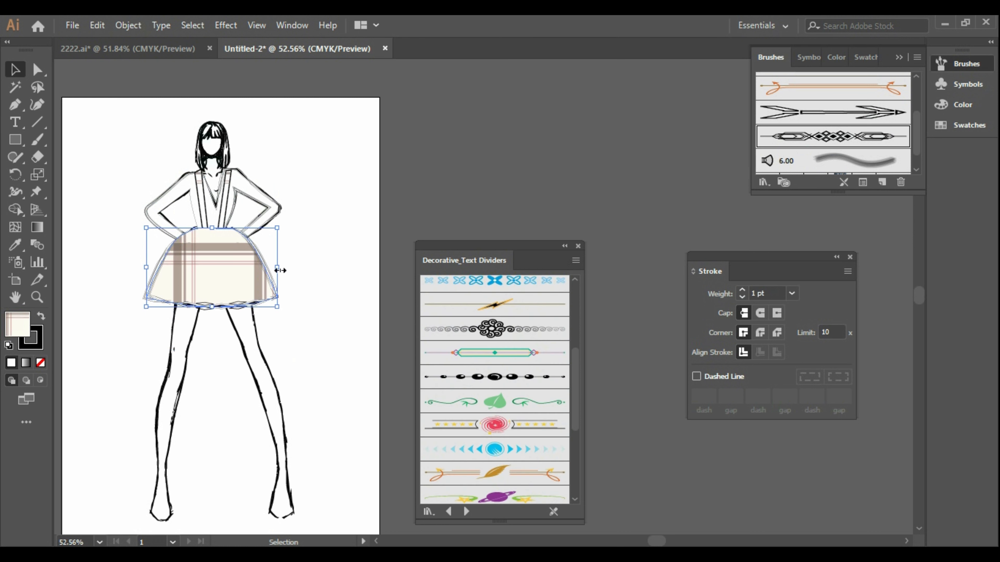
pyautogui.moveTo(280, 270); pyautogui.dragTo(237, 288)
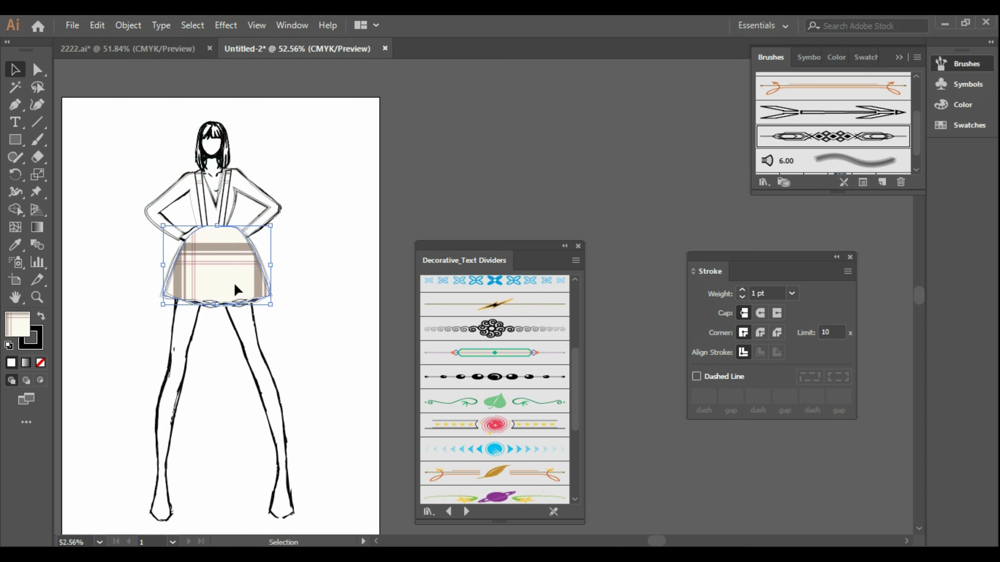
pyautogui.press('Left')
pyautogui.press('Left')
pyautogui.press('Left')
pyautogui.press('Left')
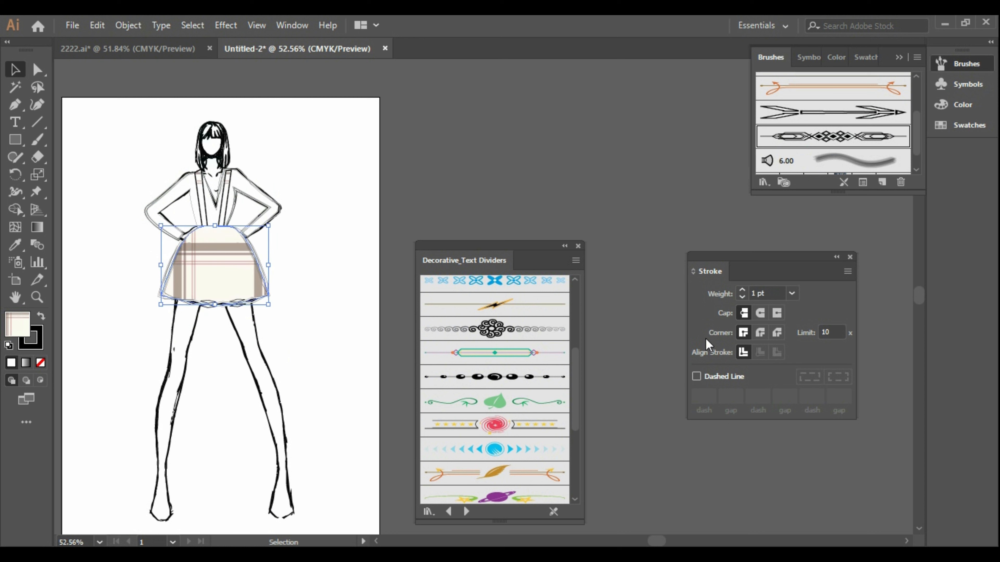
# Step: Lengthen the skirt slightly by extending its hem downward
pyautogui.click(372, 339)
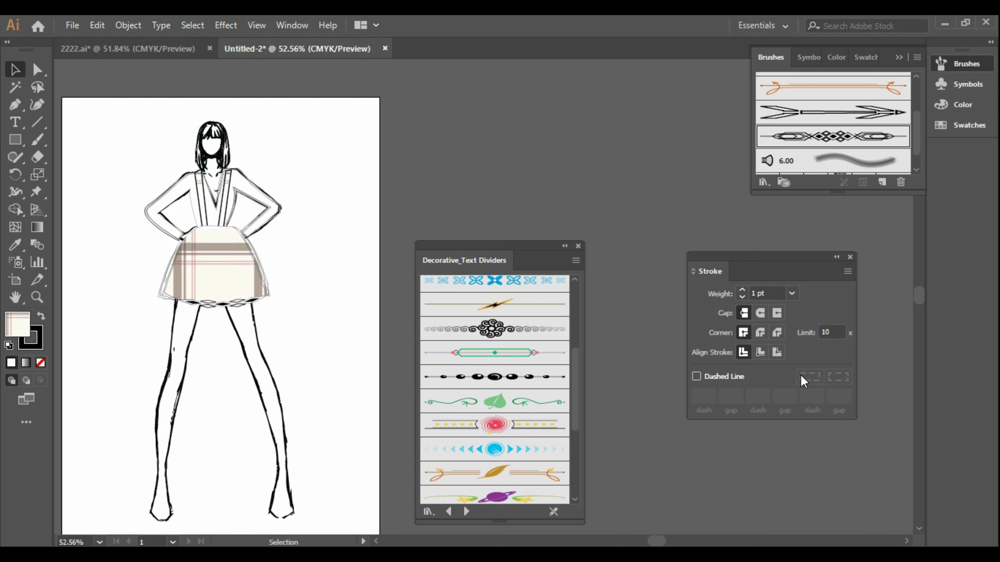
pyautogui.click(216, 278)
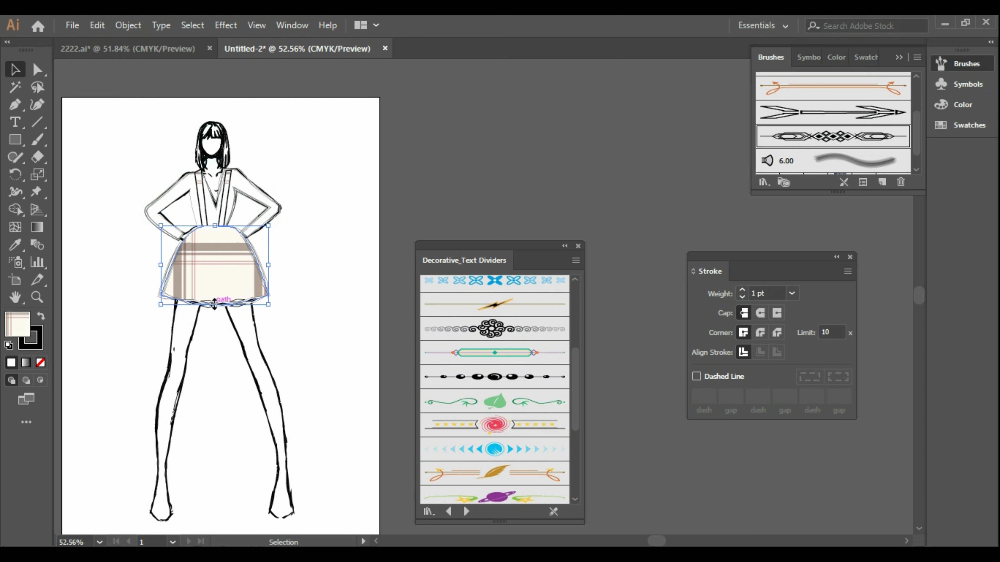
pyautogui.moveTo(215, 303); pyautogui.dragTo(215, 314)
pyautogui.click(335, 314)
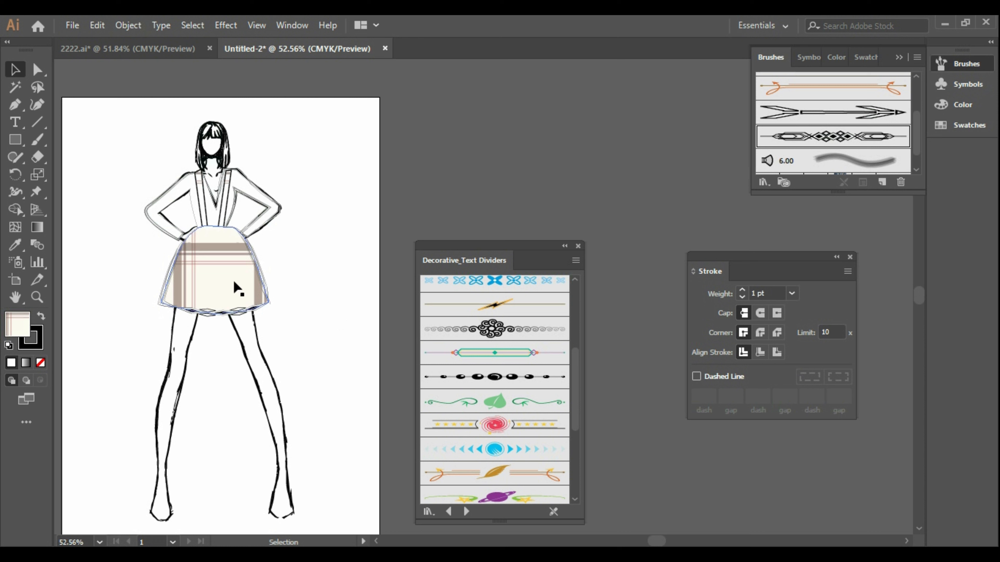
pyautogui.click(235, 290)
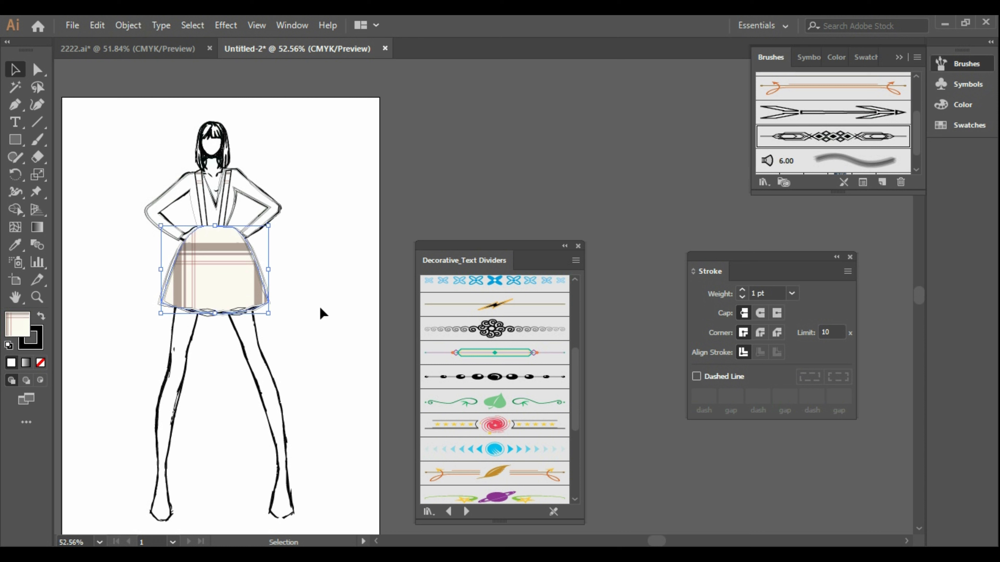
pyautogui.click(321, 313)
# Step: Copy the skirt's plaid fill and brush stroke onto the V-neck top with the Eyedropper
pyautogui.click(226, 211)
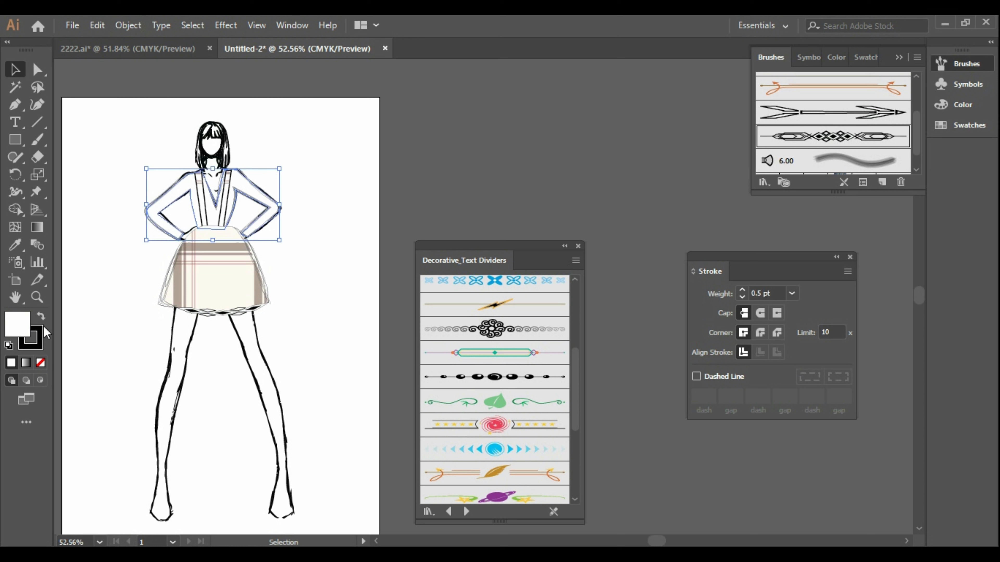
pyautogui.click(14, 244)
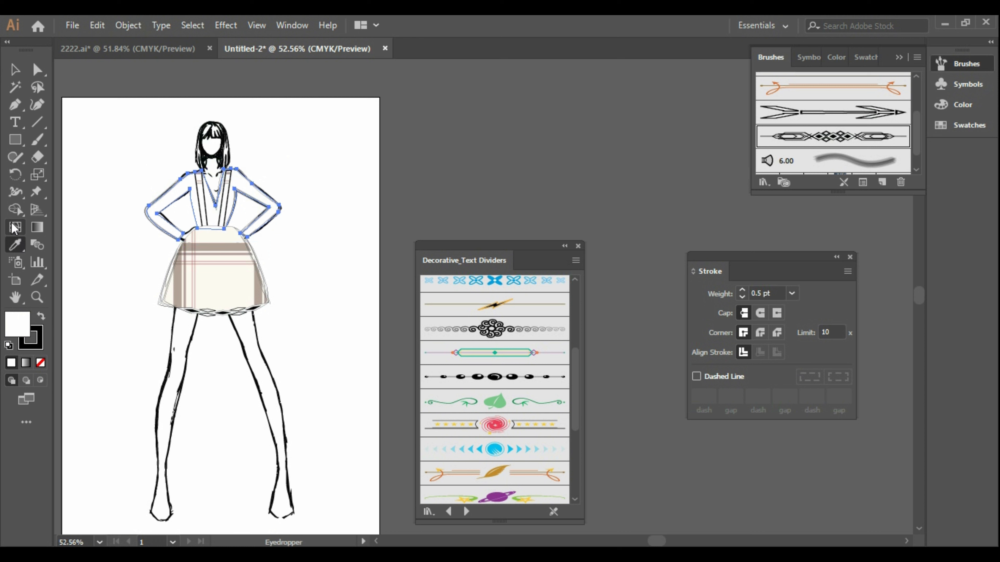
pyautogui.click(14, 70)
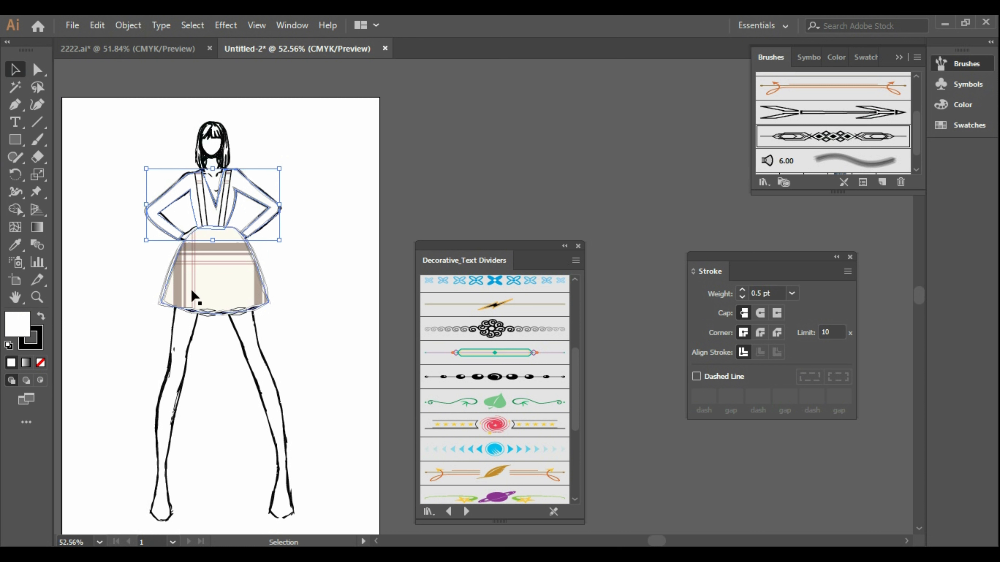
pyautogui.click(15, 245)
pyautogui.click(282, 271)
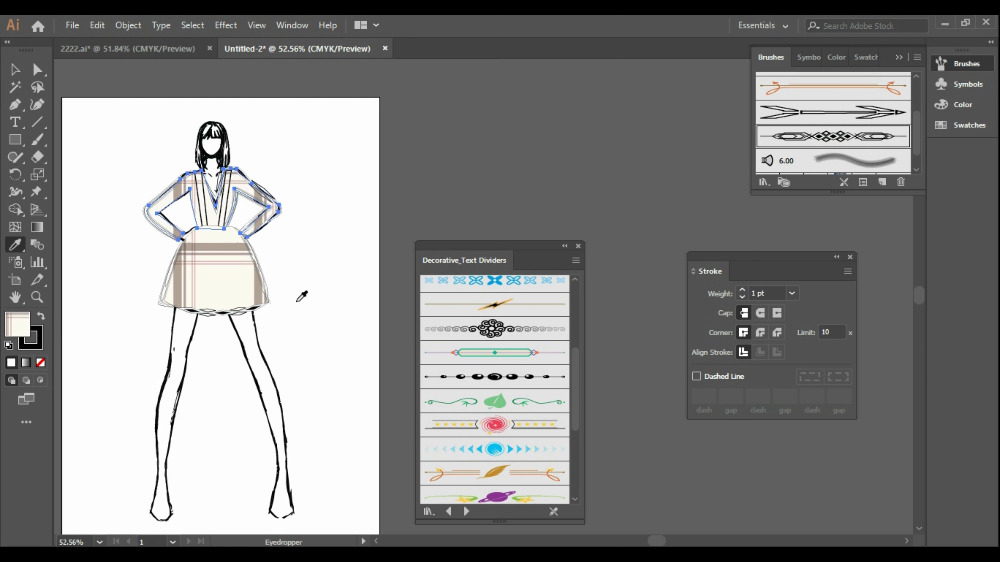
pyautogui.click(15, 70)
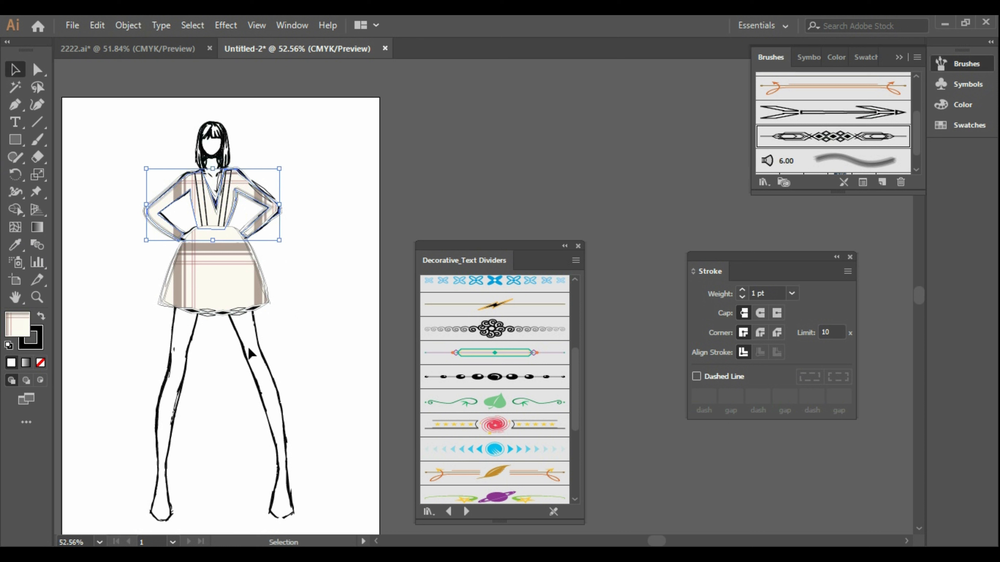
pyautogui.click(327, 314)
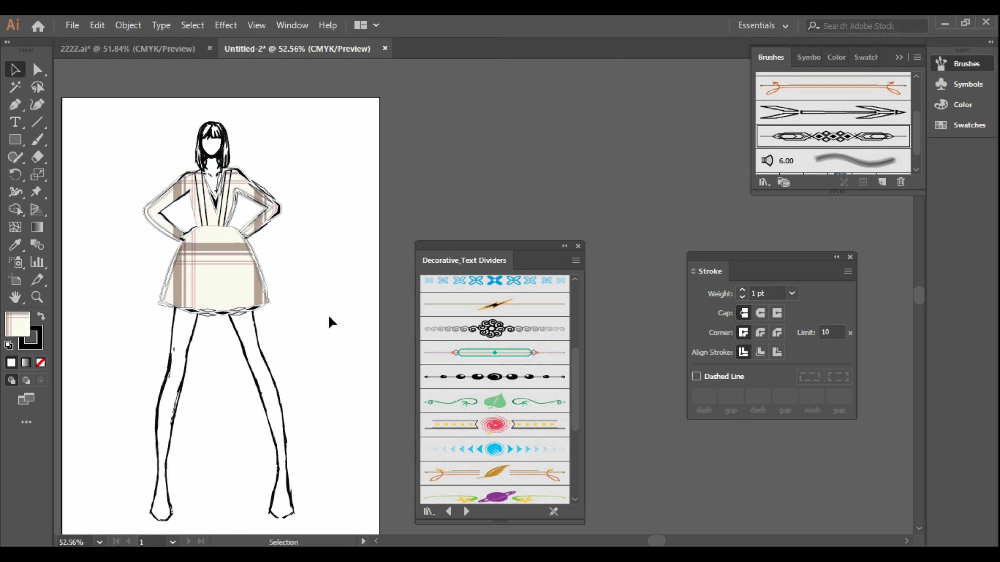
# Step: Delete both shoulder straps from the front of the top
pyautogui.click(223, 216)
pyautogui.moveTo(223, 212); pyautogui.dragTo(205, 219)
pyautogui.press('Delete')
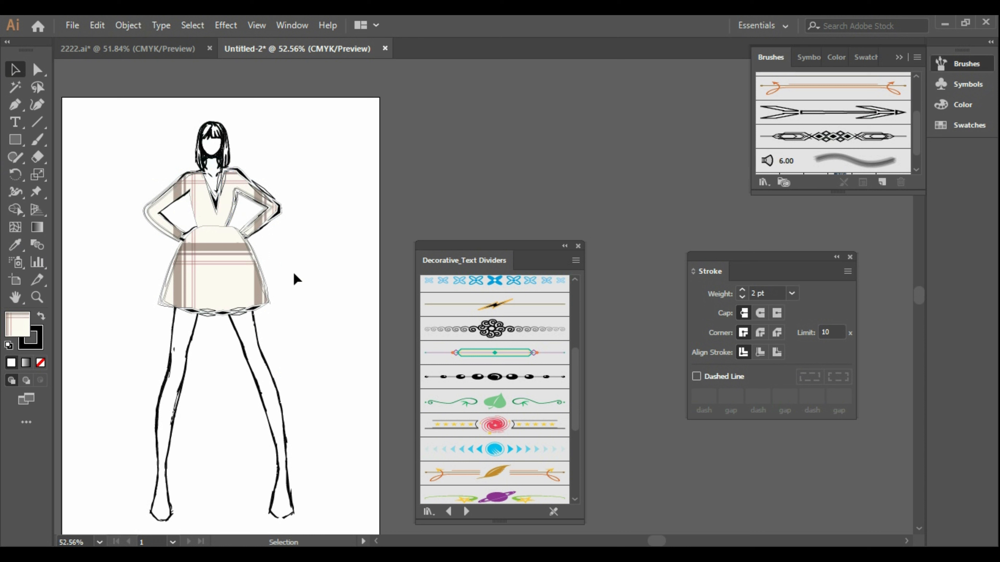
pyautogui.click(213, 216)
pyautogui.click(318, 234)
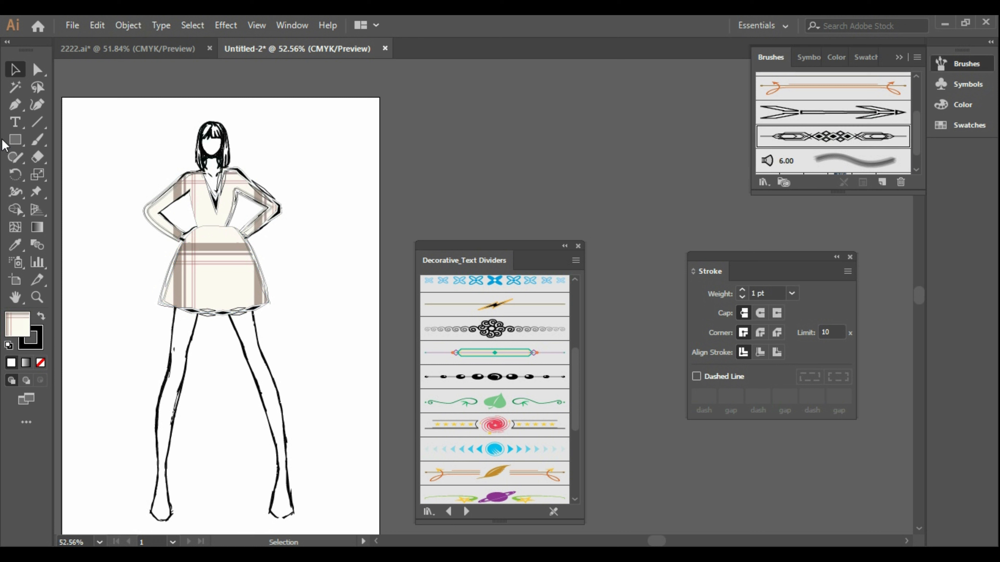
# Step: Draw a straight Pen line across the waist and apply the black interlaced-knot divider brush as a belt
pyautogui.click(14, 104)
pyautogui.click(197, 229)
pyautogui.click(227, 226)
pyautogui.press('v')
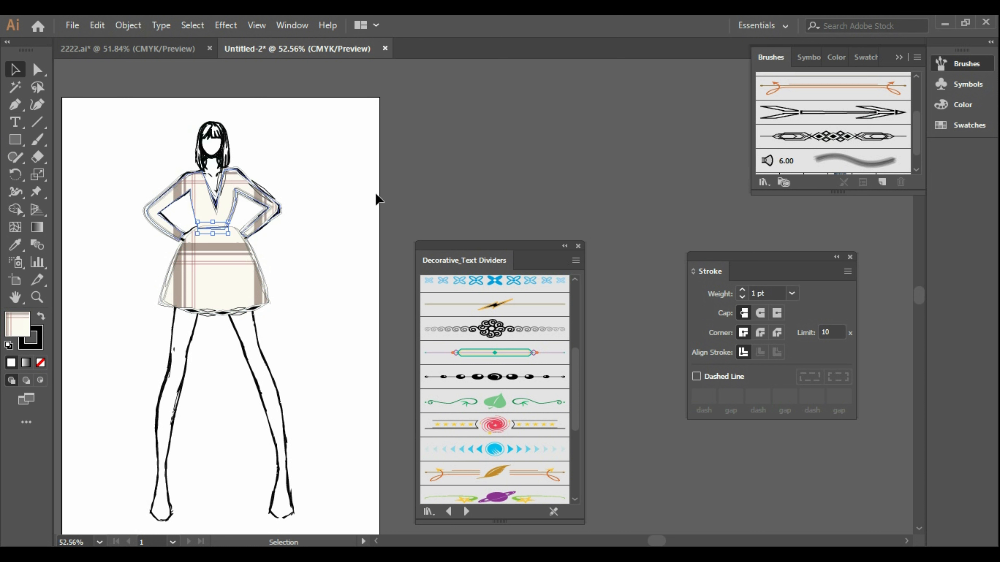
pyautogui.scroll(3, 566, 367)
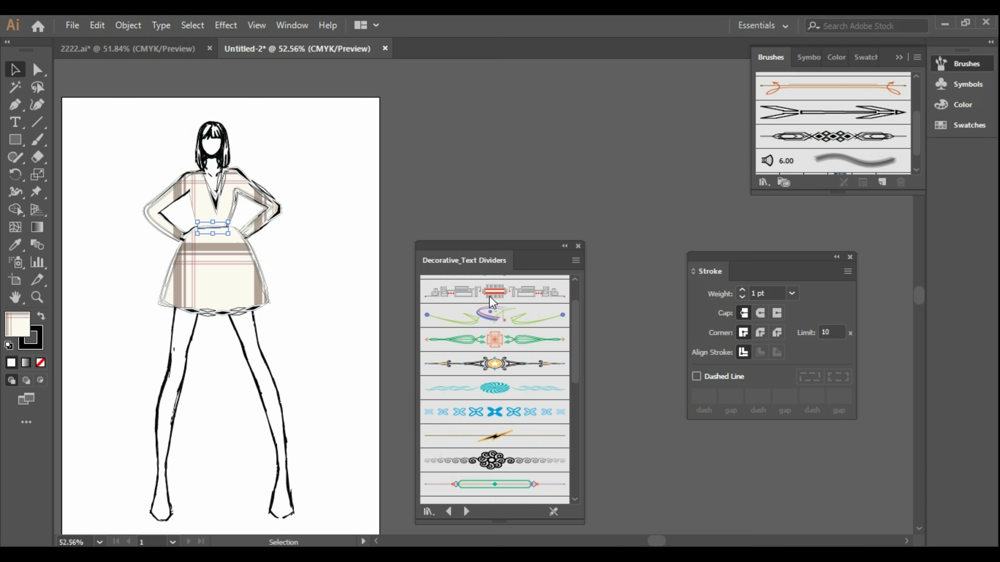
pyautogui.scroll(2, 489, 296)
pyautogui.click(493, 288)
pyautogui.click(351, 283)
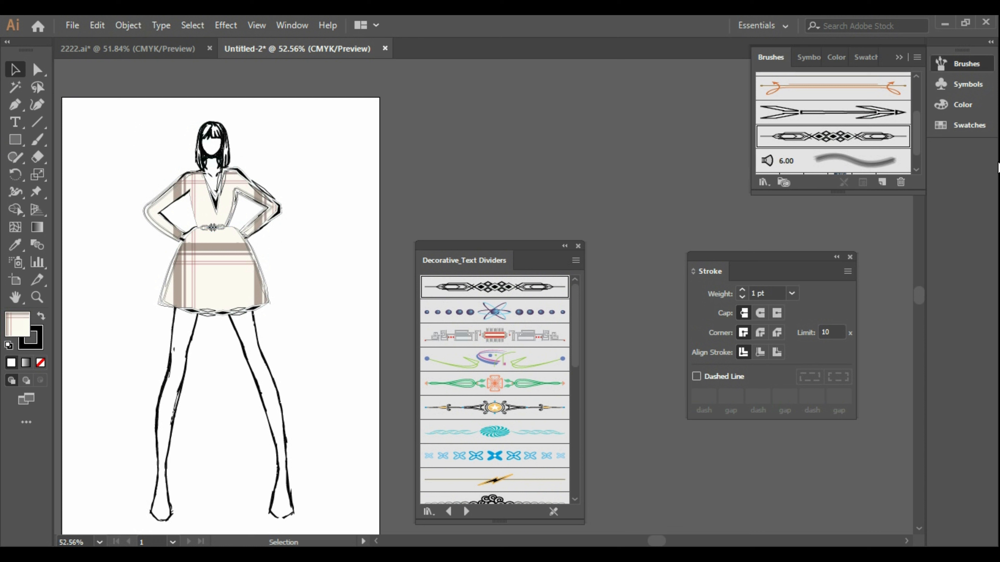
# Step: Narrow the skirt further, raise its top edge slightly and nudge it right to centre it under the top
pyautogui.click(221, 280)
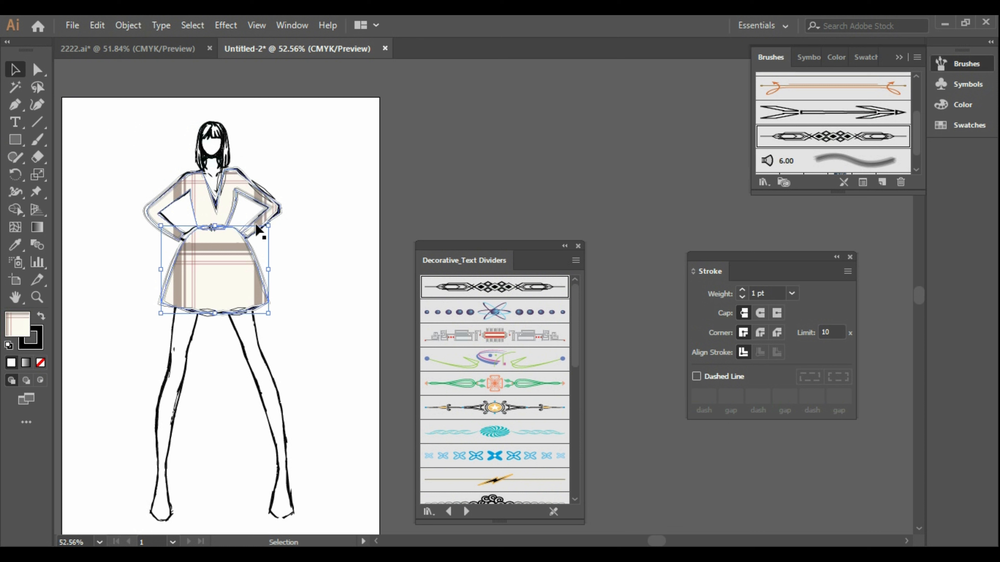
pyautogui.moveTo(269, 224)
pyautogui.mouseDown()
pyautogui.moveTo(282, 221)
pyautogui.moveTo(255, 222)
pyautogui.mouseUp()
pyautogui.press('Right')
pyautogui.press('Right')
pyautogui.press('Right')
pyautogui.press('Right')
pyautogui.press('Right')
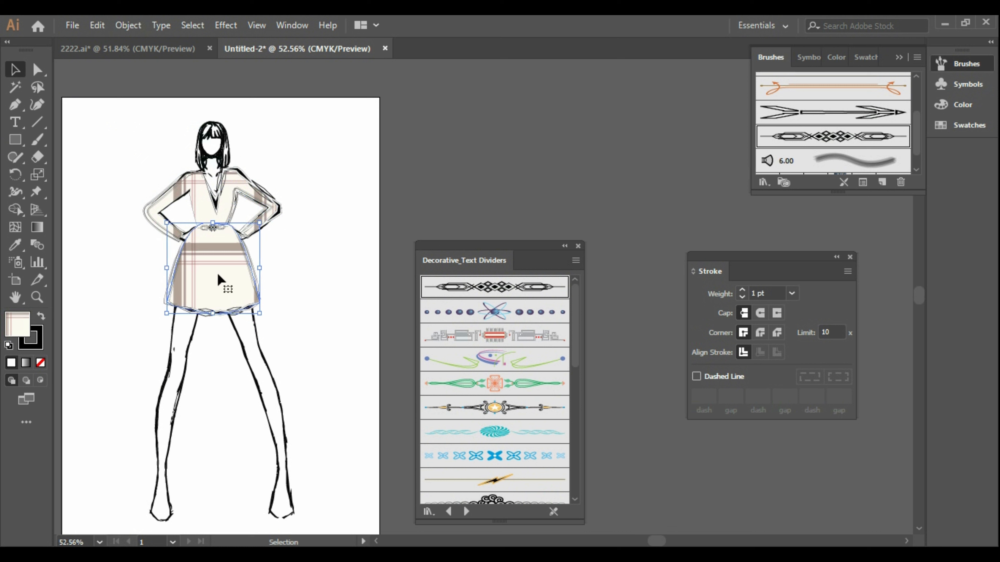
# Step: Reposition the belt at the waist and widen it to span the full waistline
pyautogui.click(312, 281)
pyautogui.click(217, 278)
pyautogui.hotkey('ctrl', 'shift', 'a')
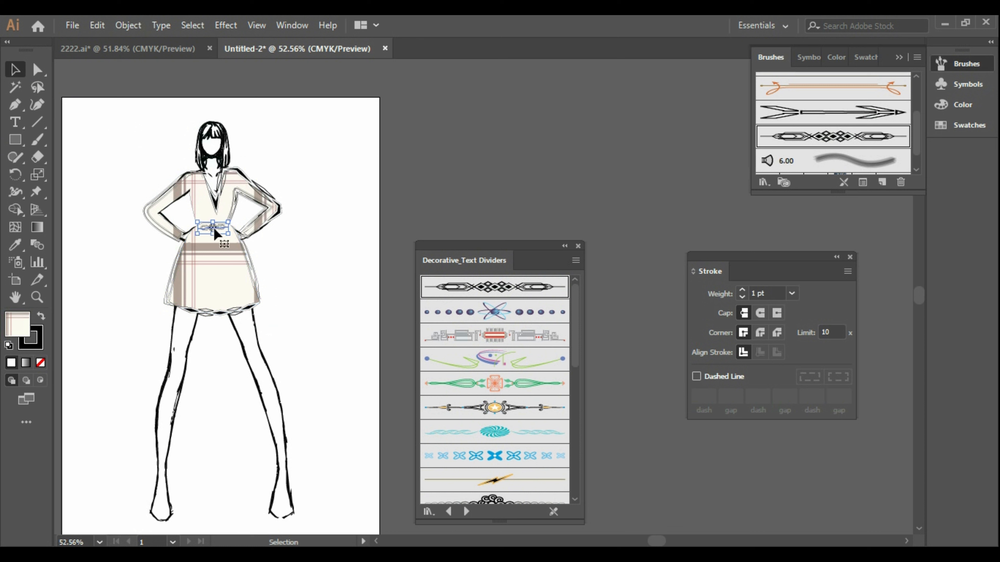
pyautogui.click(213, 229)
pyautogui.moveTo(213, 228); pyautogui.dragTo(214, 226)
pyautogui.click(330, 272)
pyautogui.click(218, 226)
pyautogui.moveTo(231, 225); pyautogui.dragTo(198, 223)
pyautogui.click(310, 263)
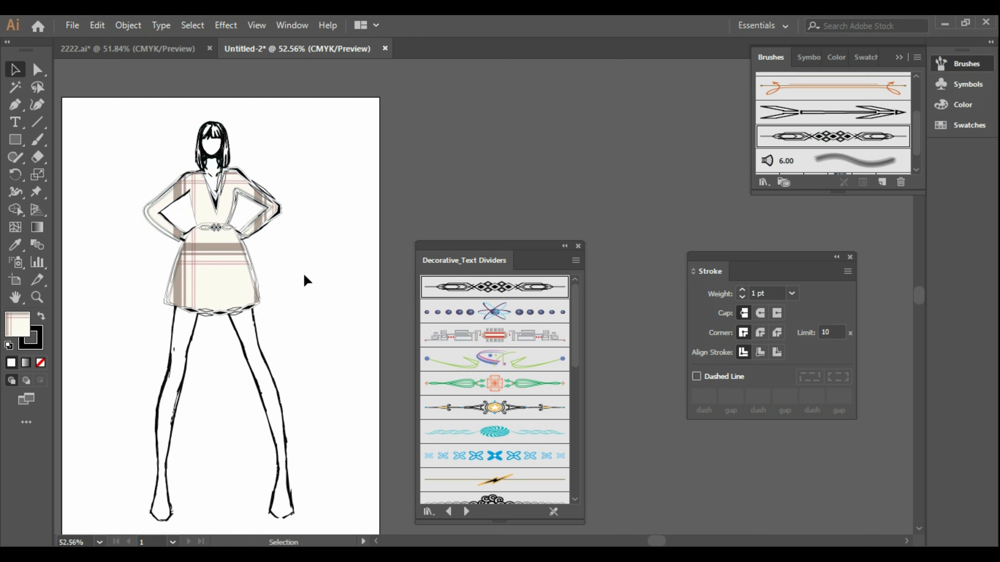
# Step: Shift the skirt slightly downward so it sits beneath the belt
pyautogui.click(217, 228)
pyautogui.keyDown('shift'); pyautogui.click(230, 280); pyautogui.keyUp('shift')
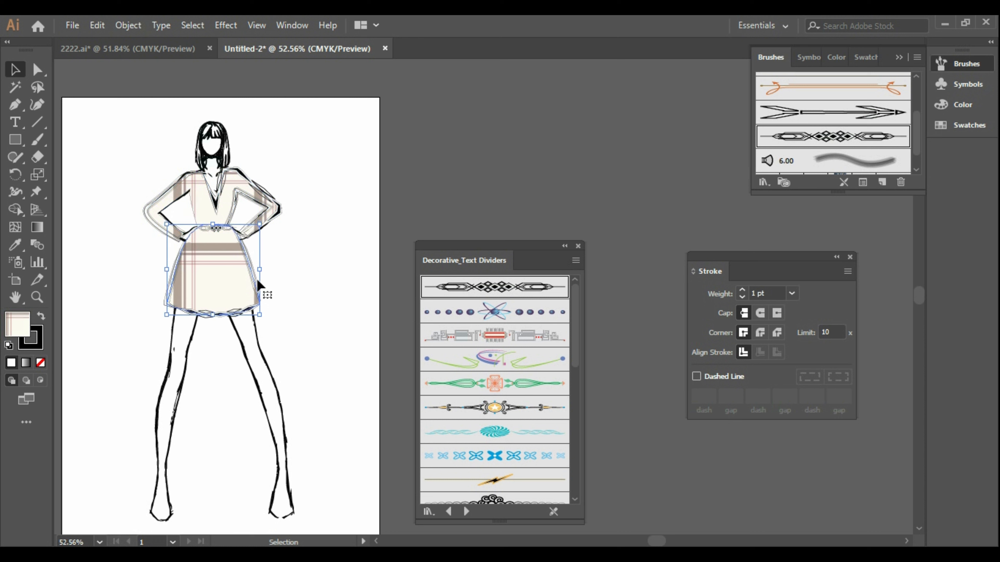
pyautogui.click(268, 276)
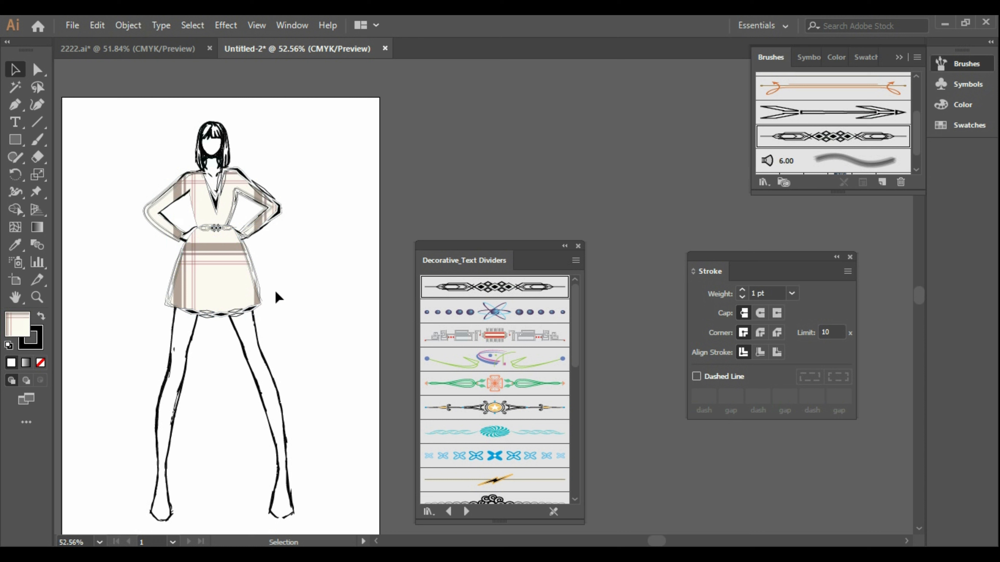
pyautogui.click(221, 230)
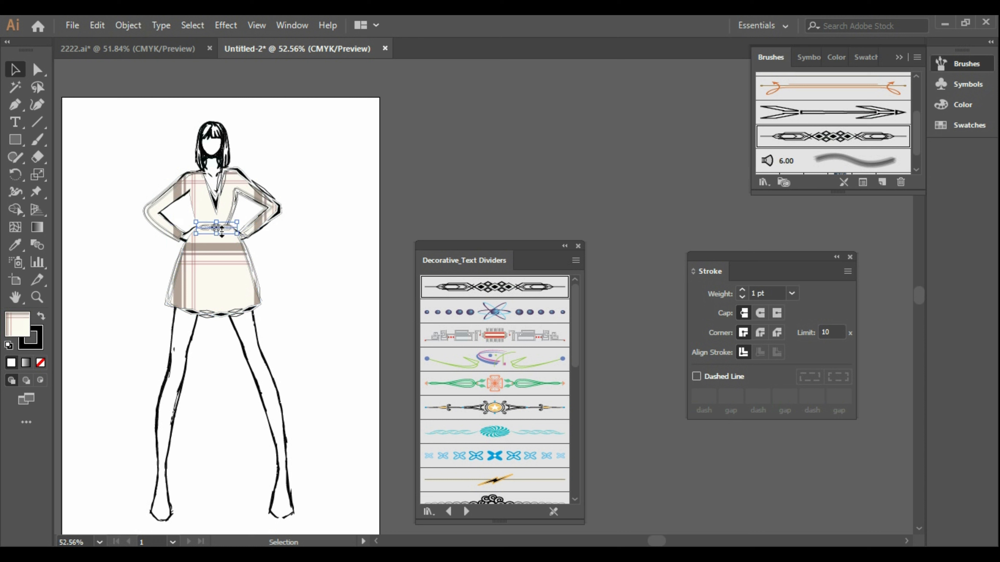
pyautogui.click(256, 250)
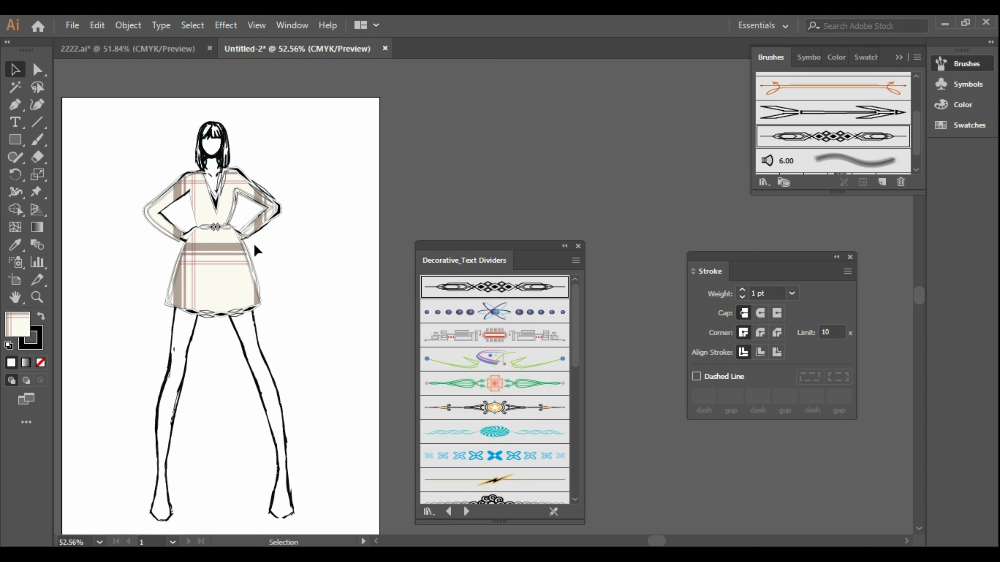
# Step: Draw a closed V-shaped collar over the neckline with the Pen tool and outline it with the black interlaced-knot divider brush
pyautogui.click(216, 205)
pyautogui.click(312, 306)
pyautogui.click(14, 106)
pyautogui.click(199, 174)
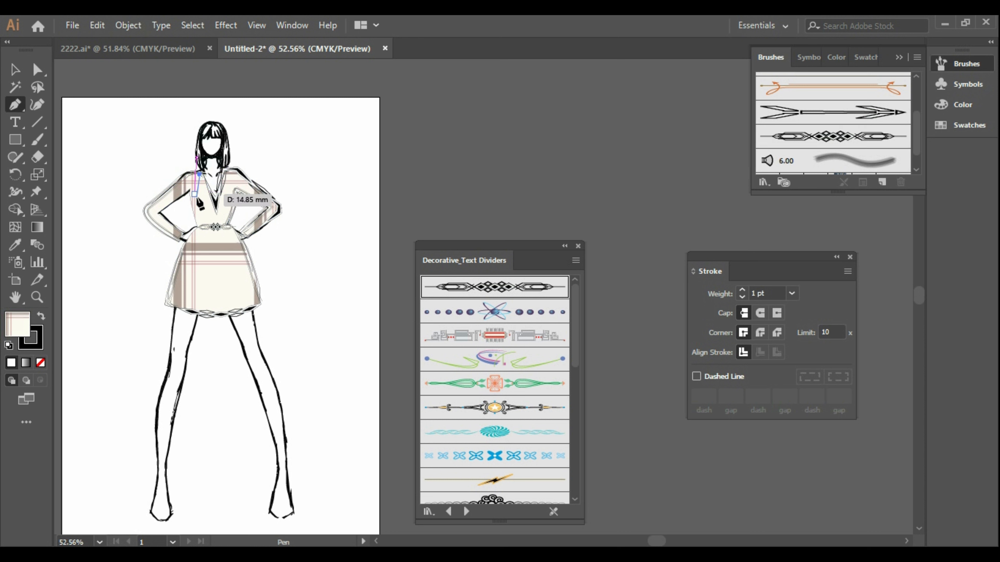
pyautogui.click(197, 197)
pyautogui.click(215, 212)
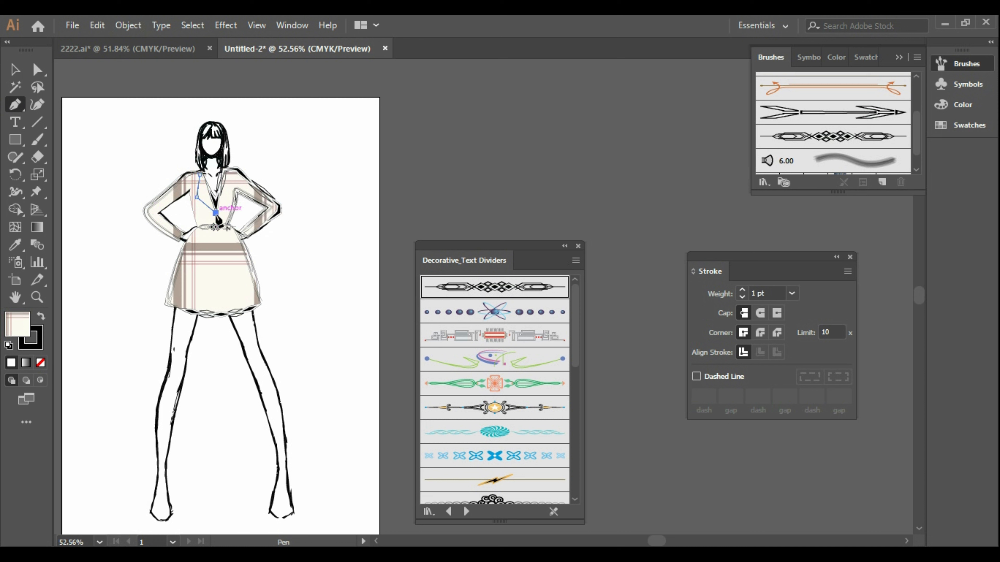
pyautogui.click(234, 189)
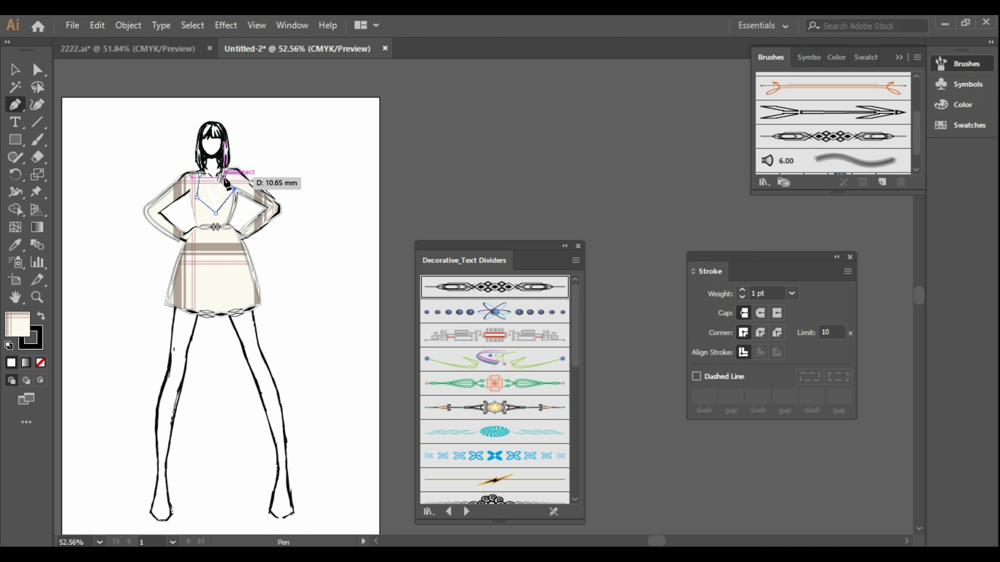
pyautogui.click(223, 169)
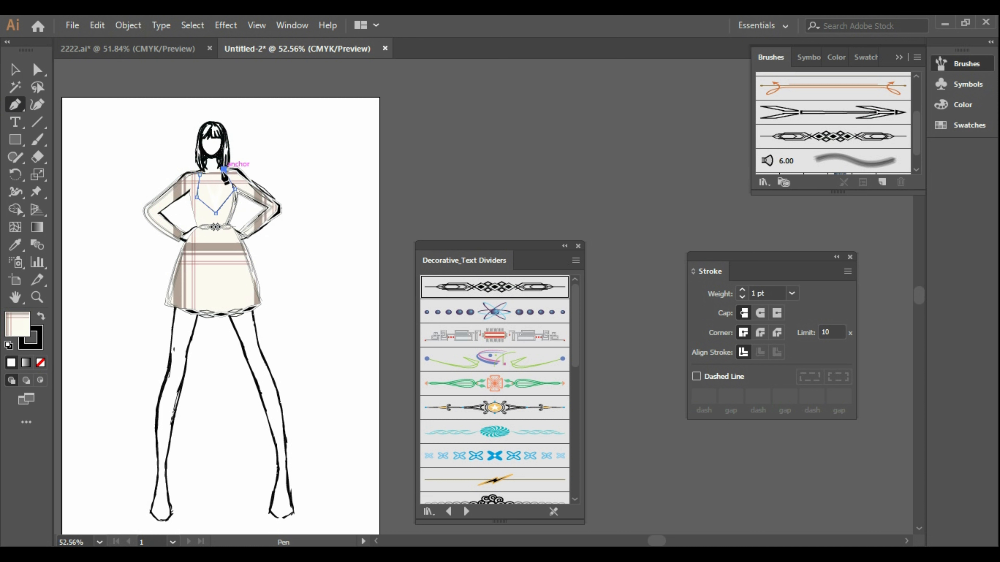
pyautogui.click(215, 192)
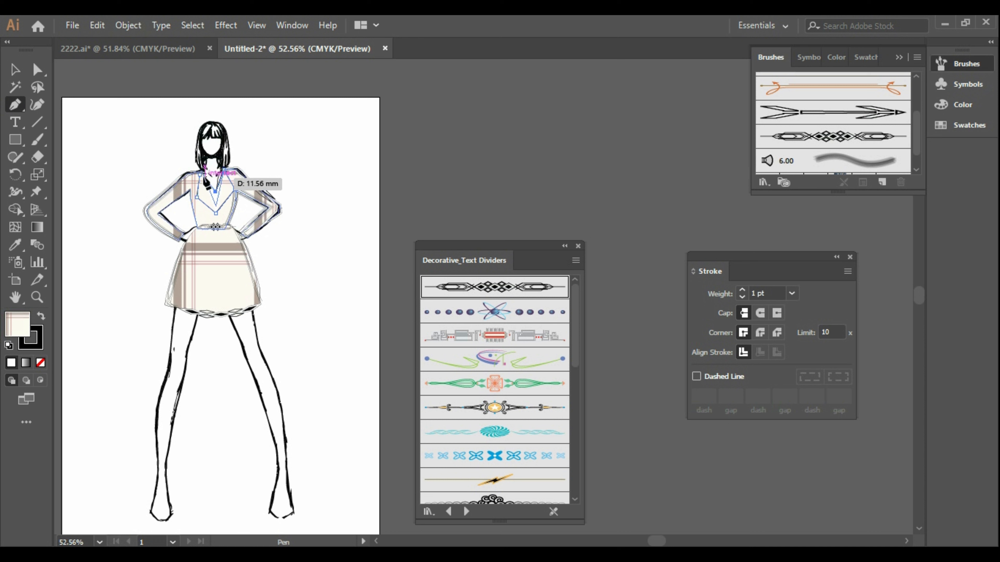
pyautogui.click(199, 174)
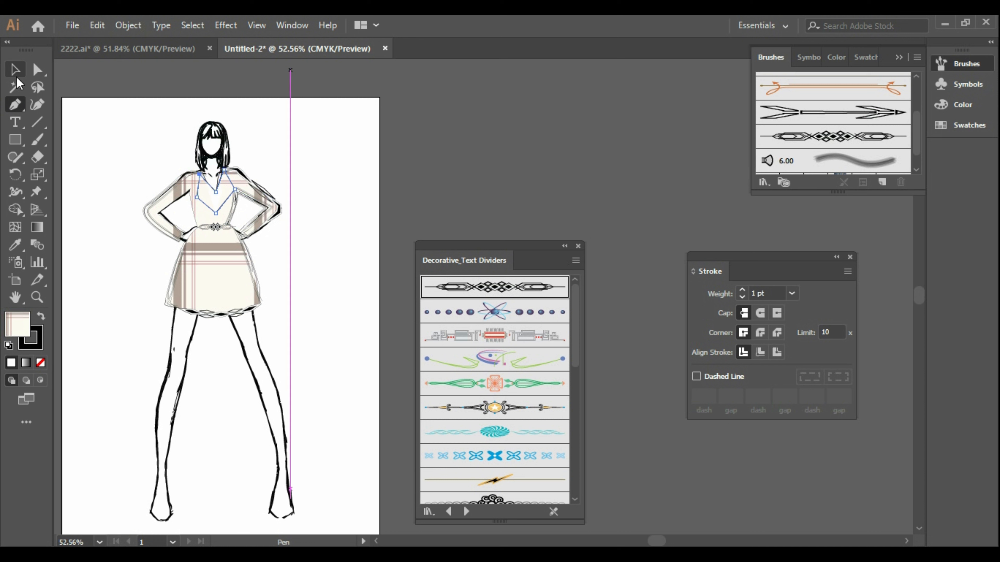
pyautogui.click(16, 76)
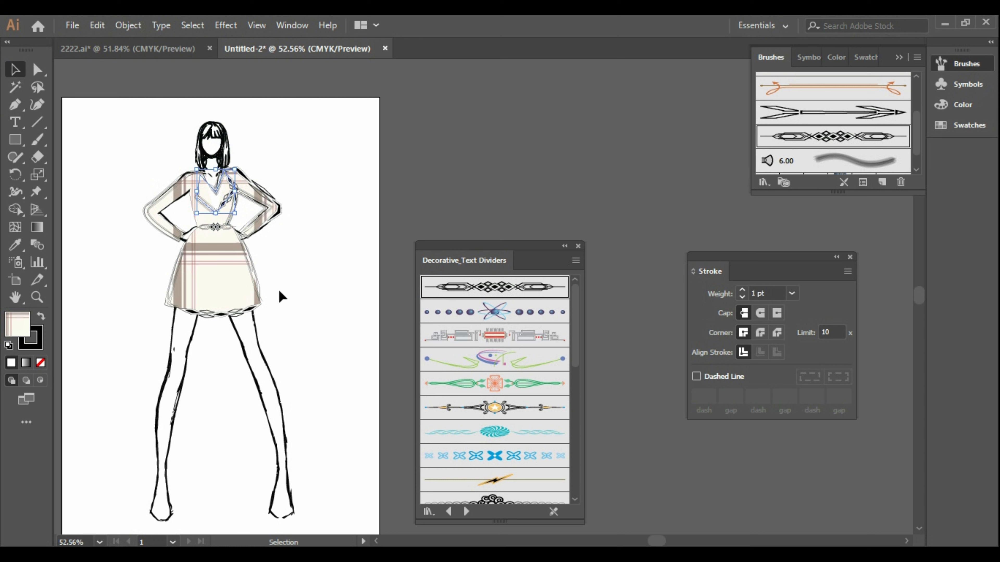
pyautogui.click(279, 296)
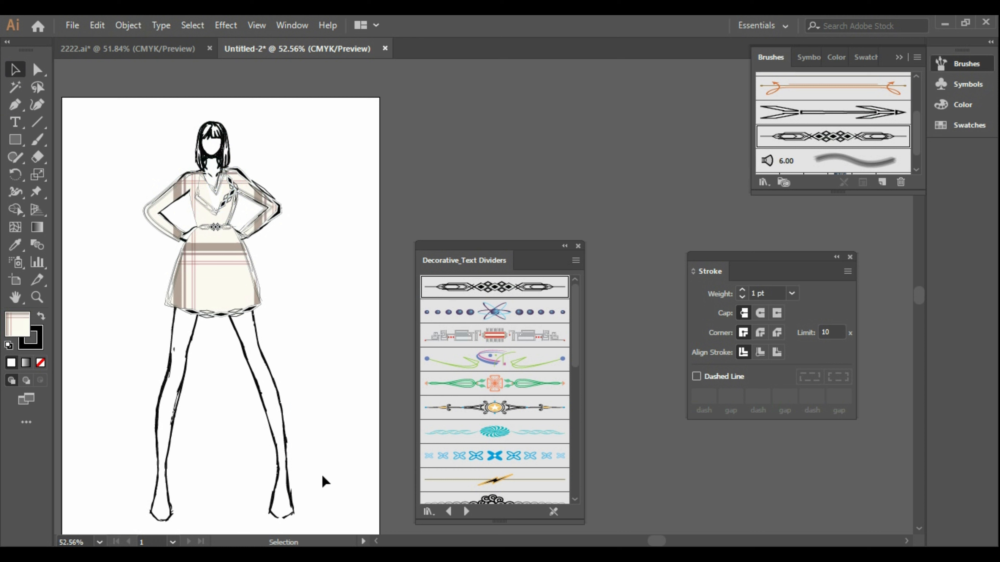
pyautogui.click(212, 192)
pyautogui.press('a')
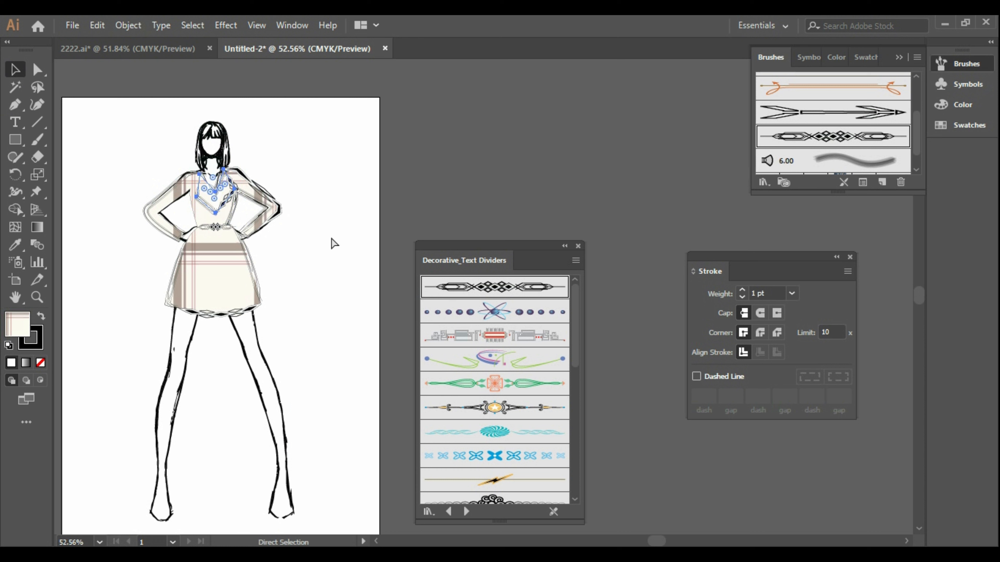
pyautogui.click(332, 243)
pyautogui.press('v')
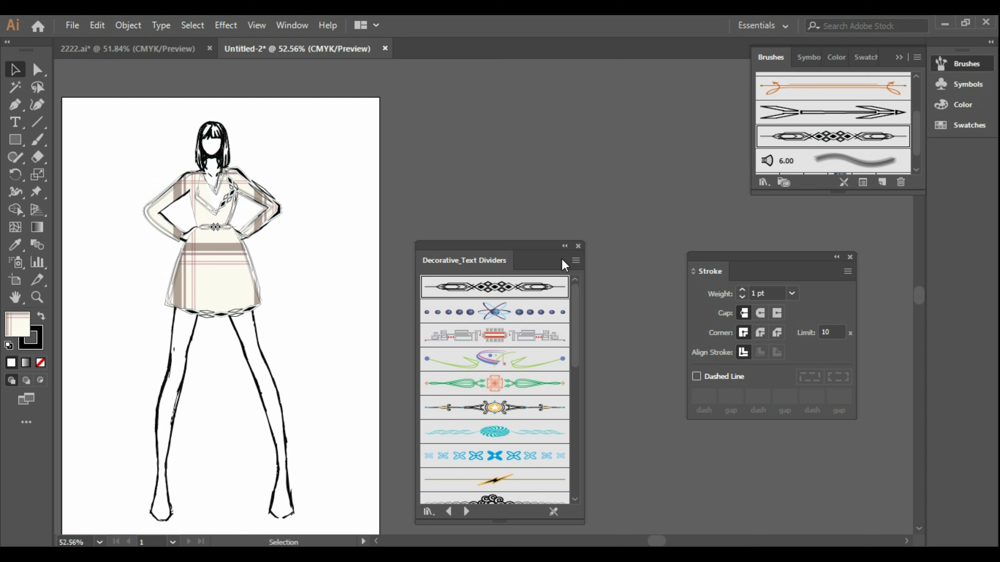
# Step: Close the divider brush library, duplicate the collar and place the copy slightly below the original as a second layer on the bodice
pyautogui.click(578, 246)
pyautogui.moveTo(486, 313); pyautogui.dragTo(406, 215)
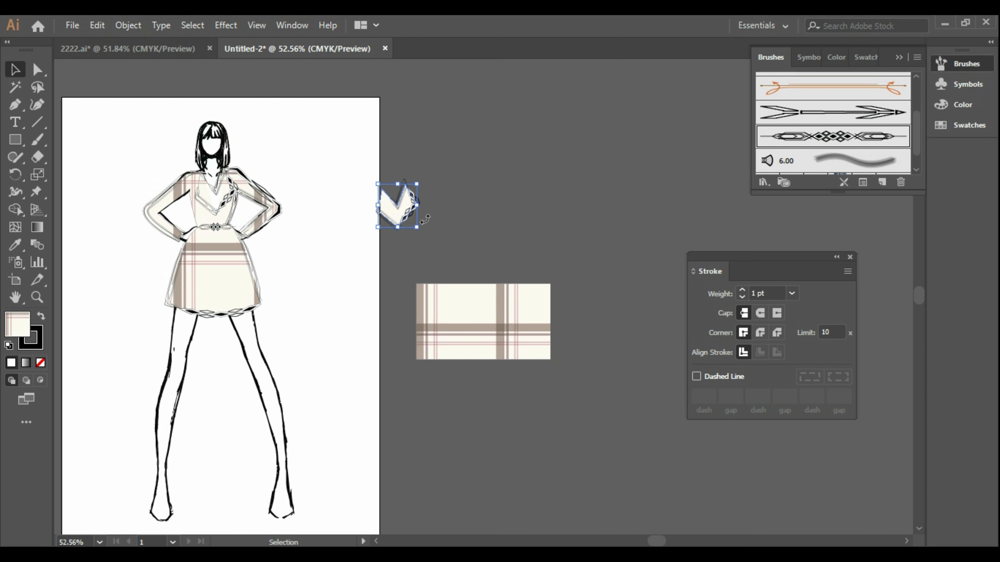
pyautogui.rightClick(393, 207)
pyautogui.click(412, 199)
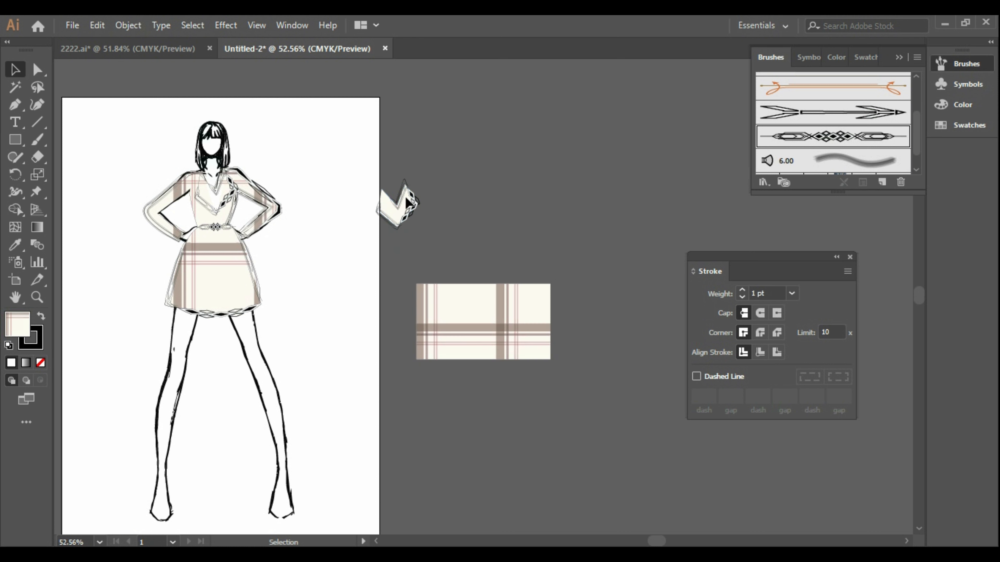
pyautogui.click(398, 225)
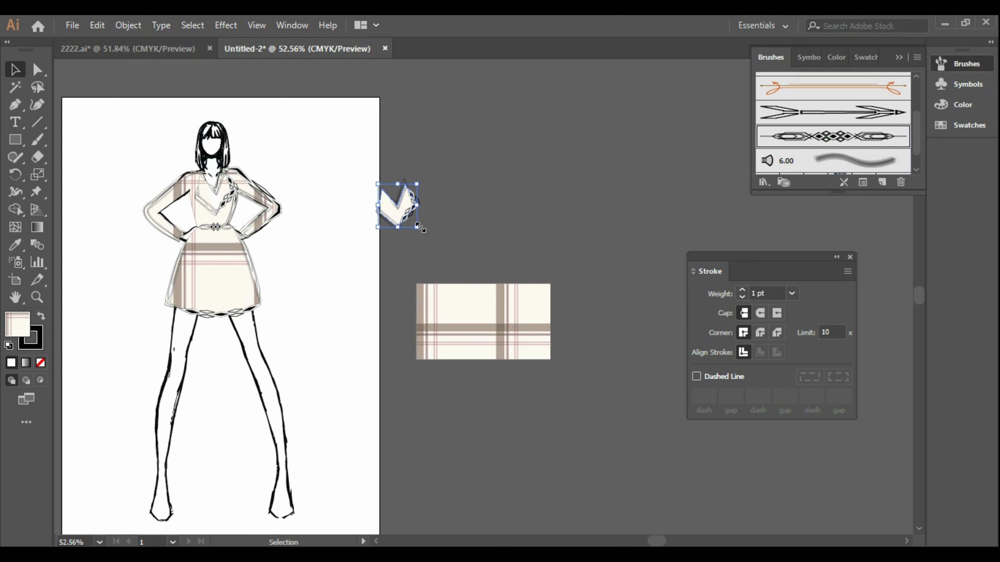
pyautogui.moveTo(418, 226); pyautogui.dragTo(223, 210)
# Step: Delete the leftover plaid rectangle beside the artboard and the existing belt at the waist
pyautogui.click(494, 340)
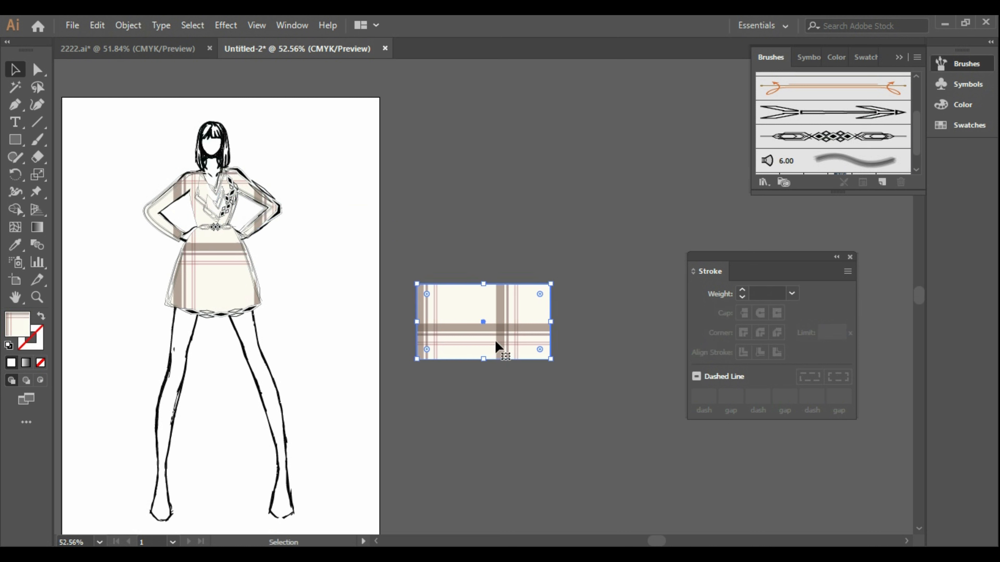
pyautogui.press('Delete')
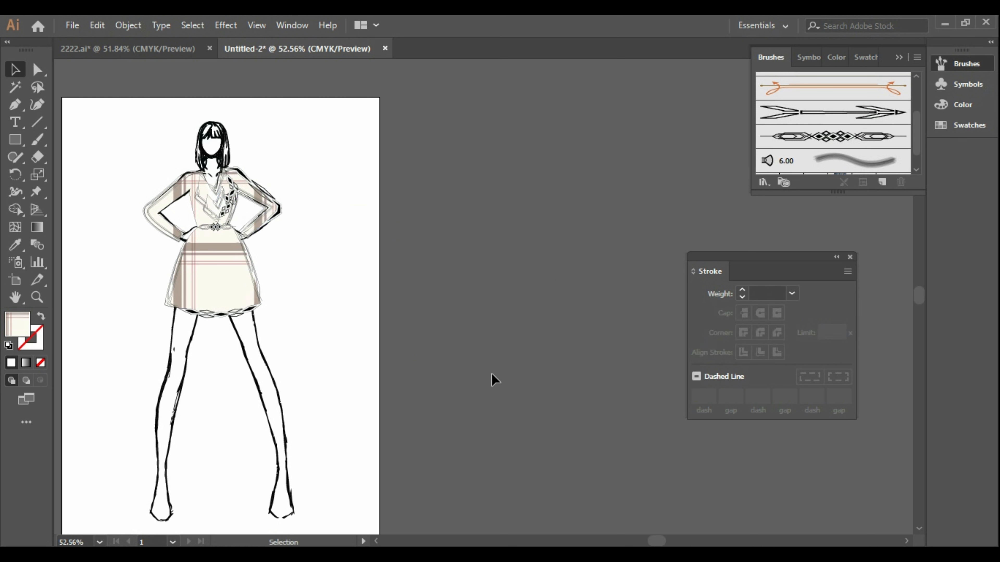
pyautogui.click(248, 268)
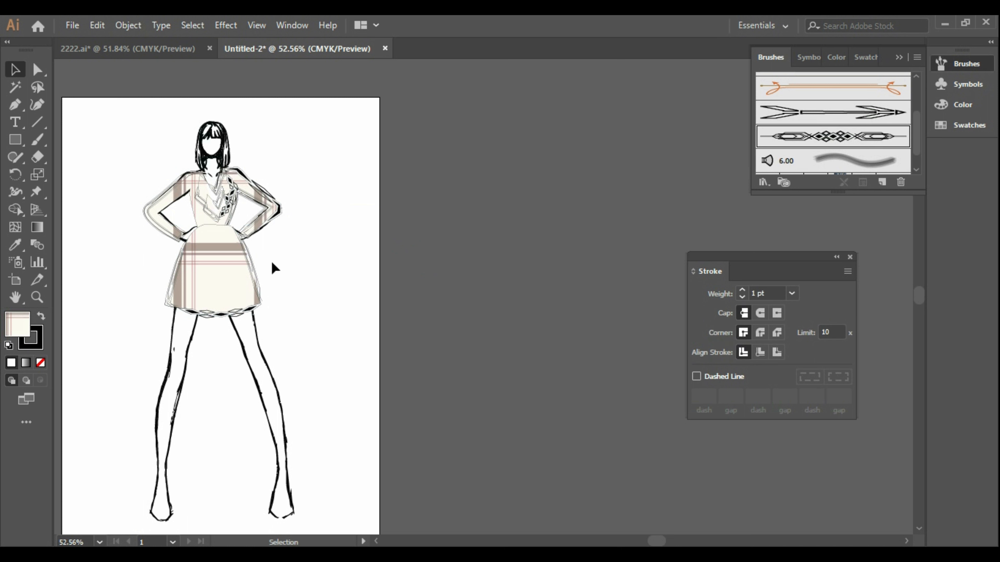
# Step: Draw a new belt path along the waist that bends down at both hips, and apply the interlaced-knot divider brush
pyautogui.click(15, 104)
pyautogui.click(188, 236)
pyautogui.click(200, 223)
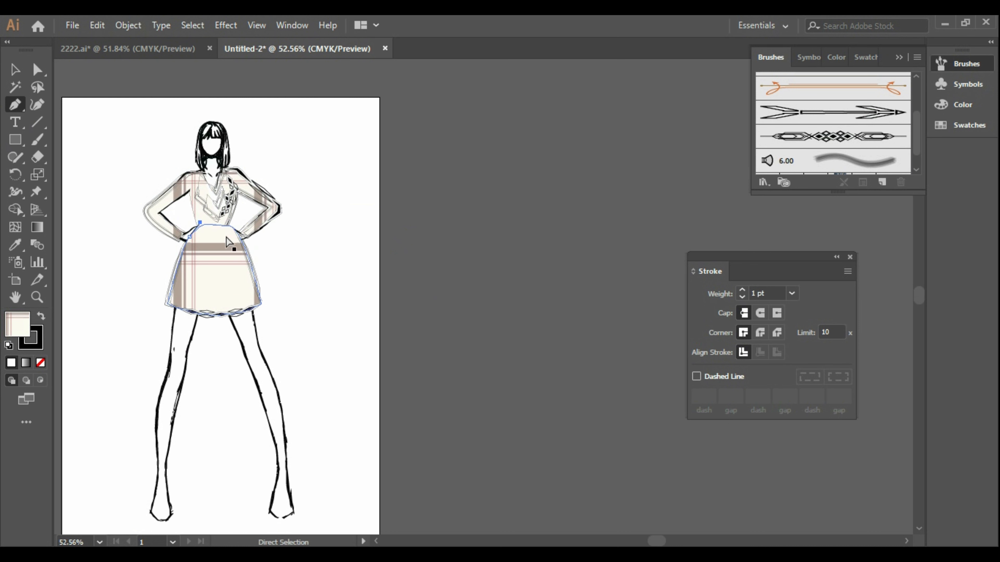
pyautogui.hotkey('ctrl', 'z')
pyautogui.click(202, 227)
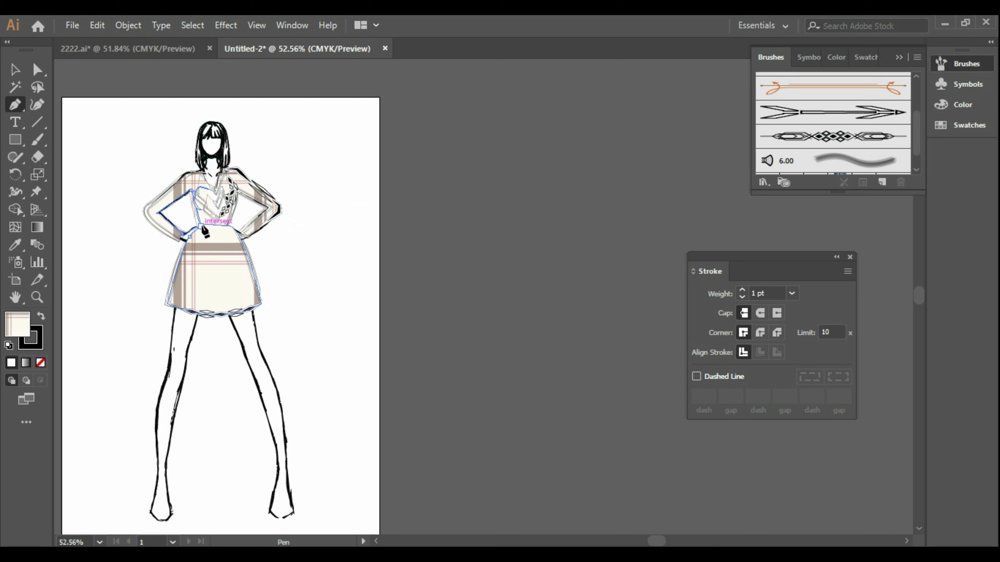
pyautogui.click(232, 227)
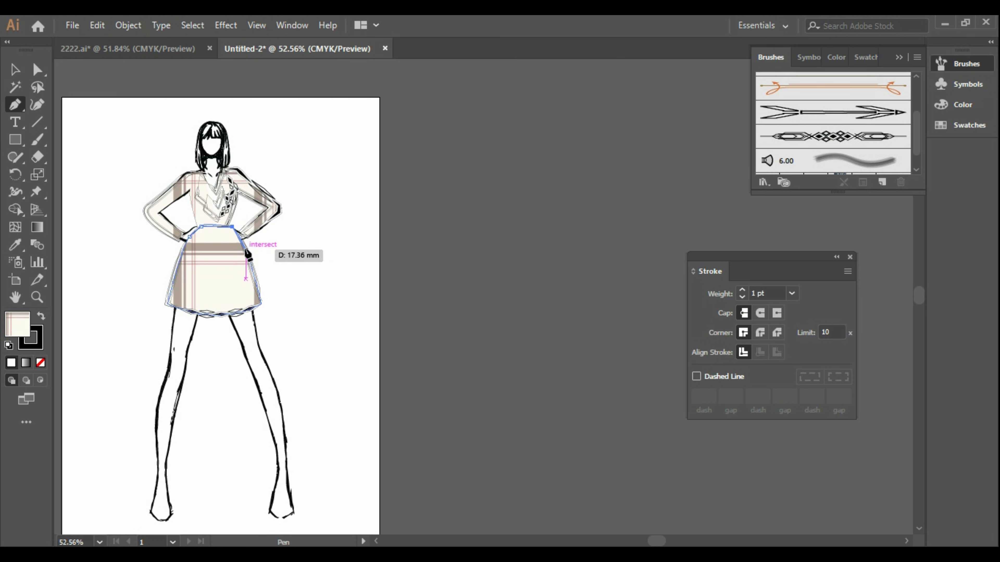
pyautogui.click(246, 250)
pyautogui.click(15, 70)
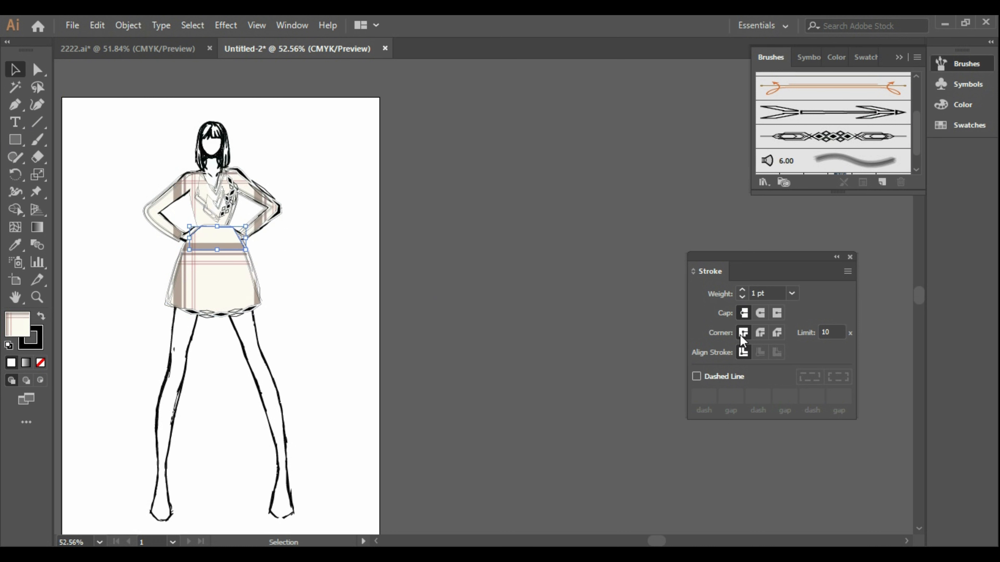
pyautogui.click(844, 137)
pyautogui.click(504, 267)
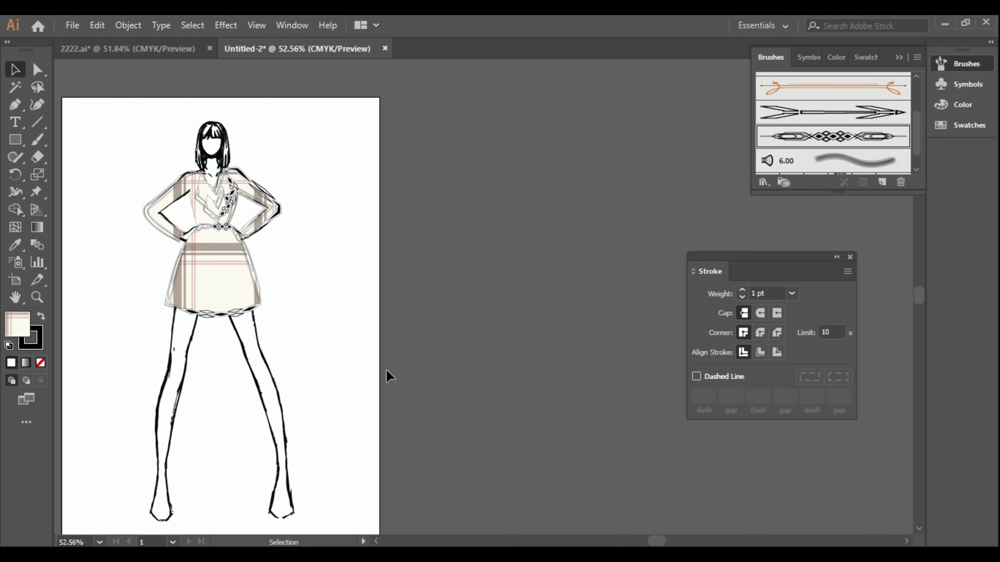
# Step: Shorten the skirt by raising its hem and nudge it down below the belt
pyautogui.click(255, 313)
pyautogui.moveTo(215, 313); pyautogui.dragTo(216, 287)
pyautogui.click(325, 307)
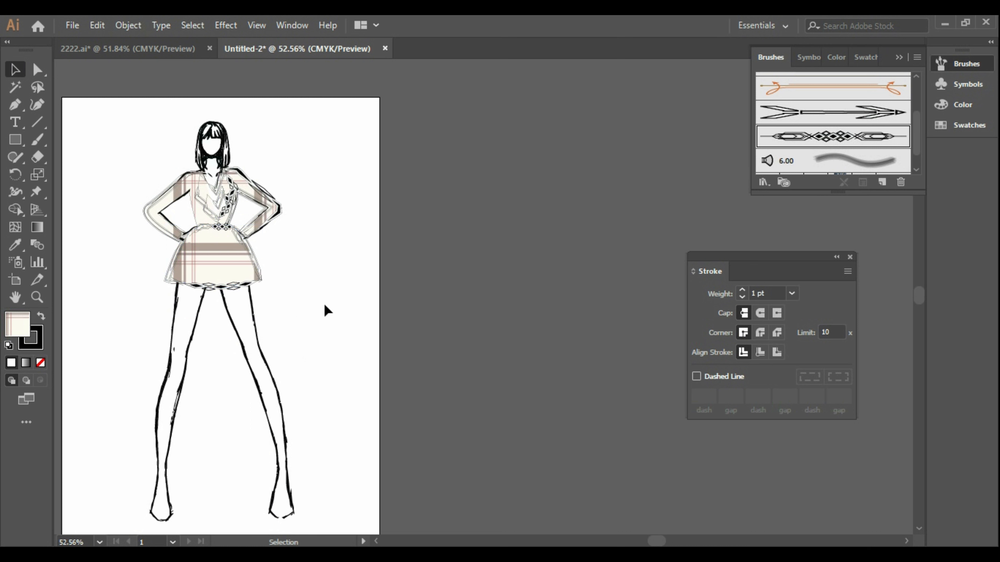
pyautogui.click(237, 282)
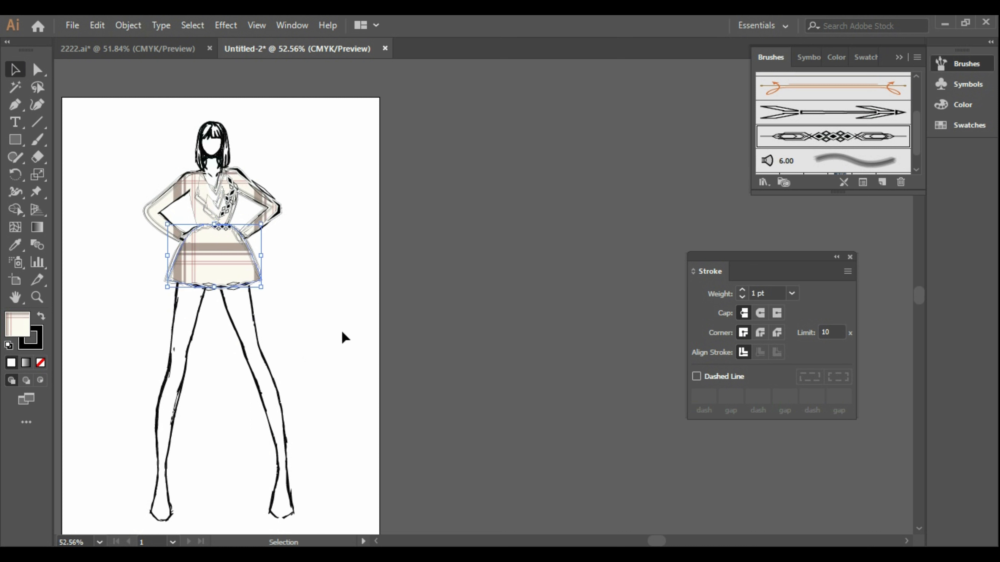
pyautogui.hotkey('shift', 'Down')
pyautogui.hotkey('shift', 'Down')
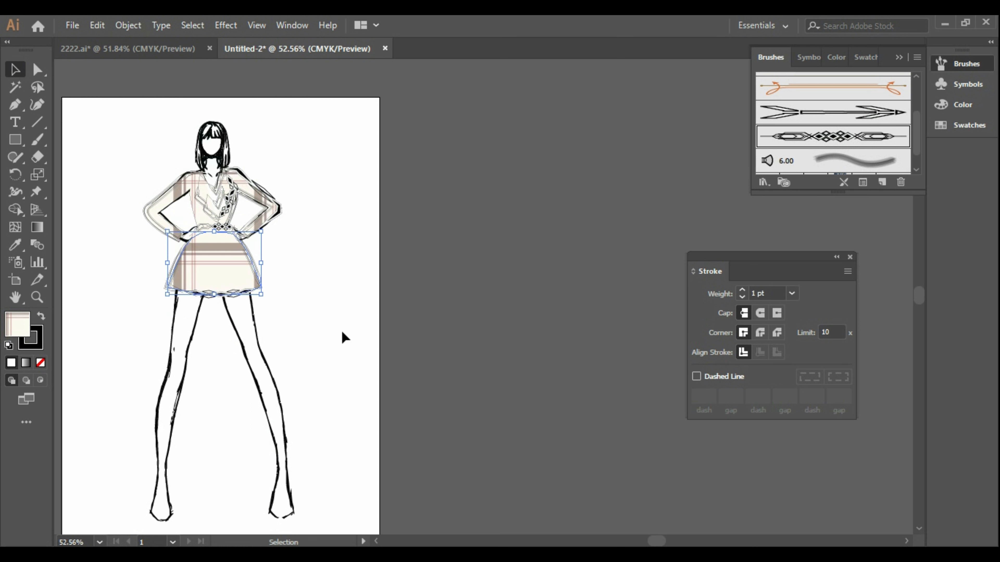
# Step: Nudge the belt slightly downward at the waist
pyautogui.click(236, 235)
pyautogui.press('Down')
pyautogui.press('Down')
pyautogui.press('Down')
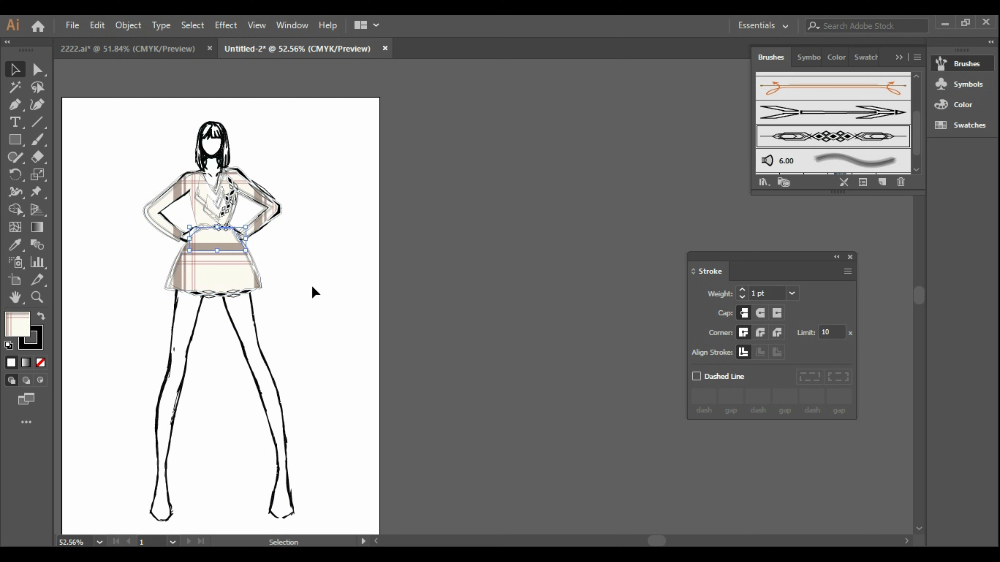
pyautogui.click(314, 292)
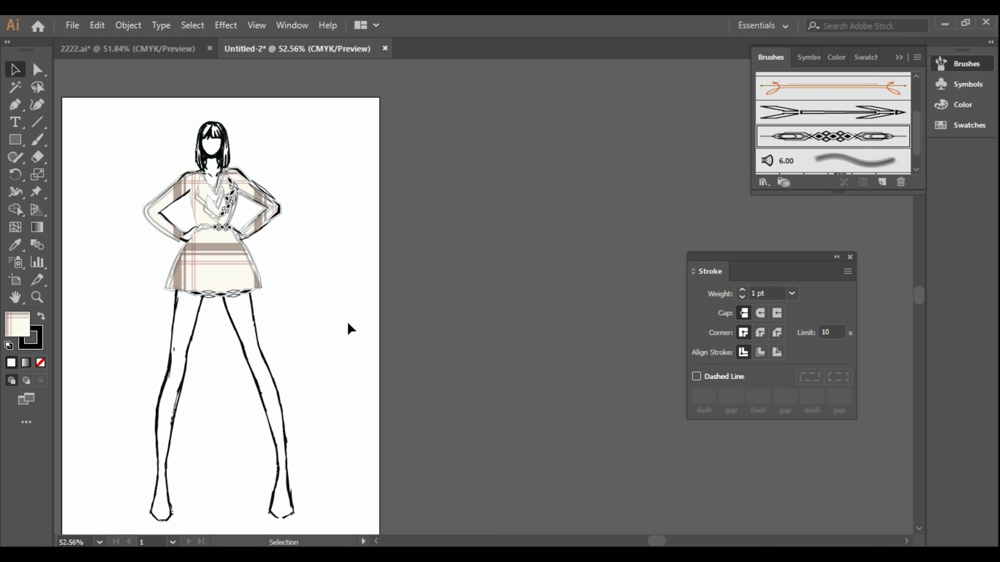
# Step: Nudge the skirt up slightly towards the belt and narrow it evenly on both sides
pyautogui.click(241, 294)
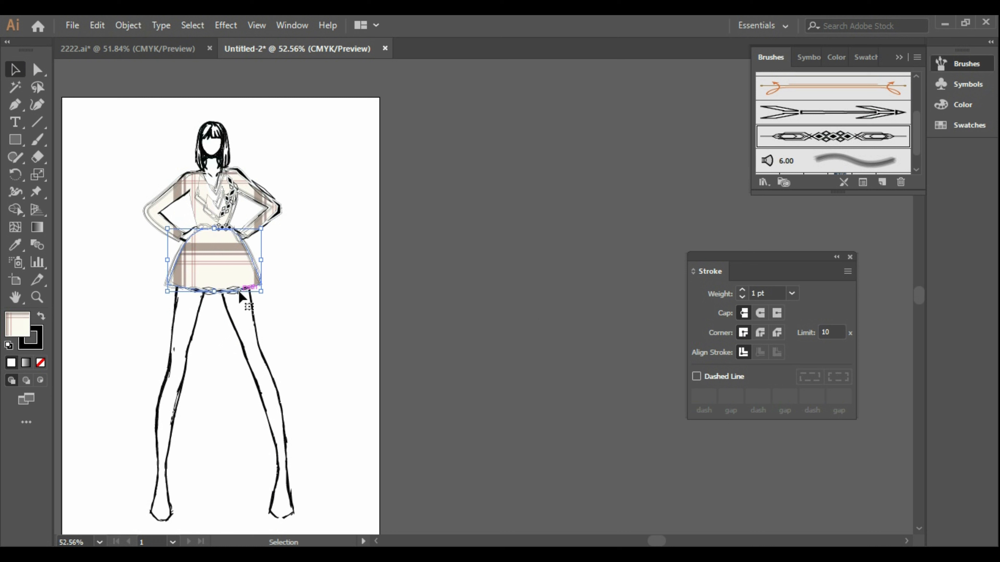
pyautogui.click(320, 305)
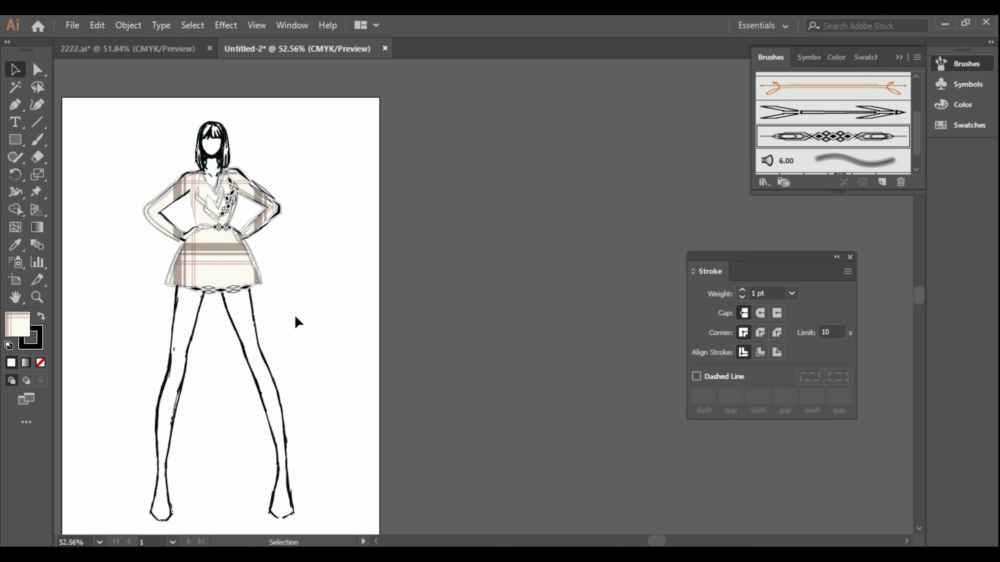
pyautogui.click(256, 287)
pyautogui.moveTo(261, 259)
pyautogui.mouseDown()
pyautogui.moveTo(286, 258)
pyautogui.moveTo(256, 262)
pyautogui.mouseUp()
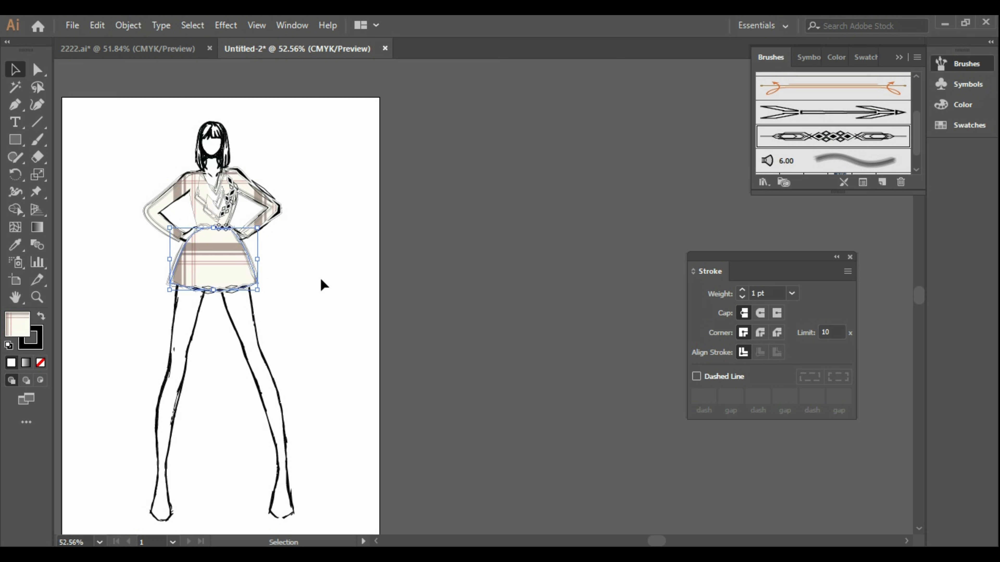
pyautogui.click(318, 289)
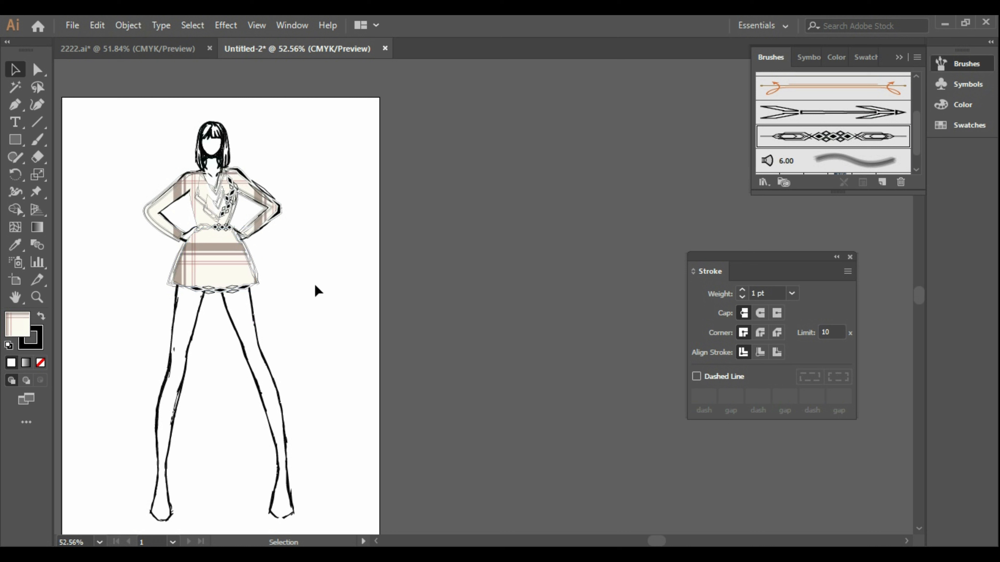
# Step: Lengthen the skirt slightly by lowering its hem and widen it at the sides
pyautogui.click(222, 270)
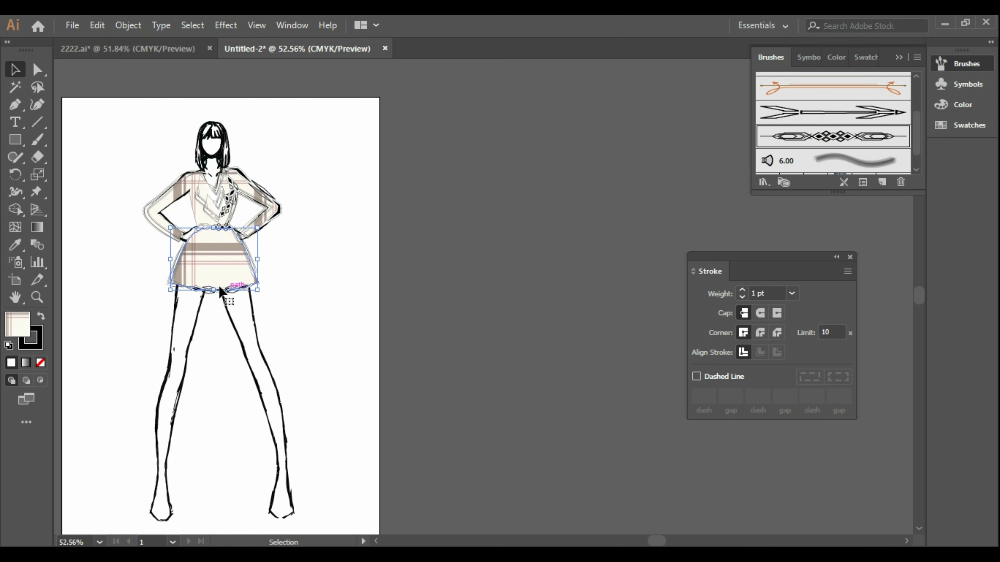
pyautogui.moveTo(216, 292); pyautogui.dragTo(255, 296)
pyautogui.click(312, 297)
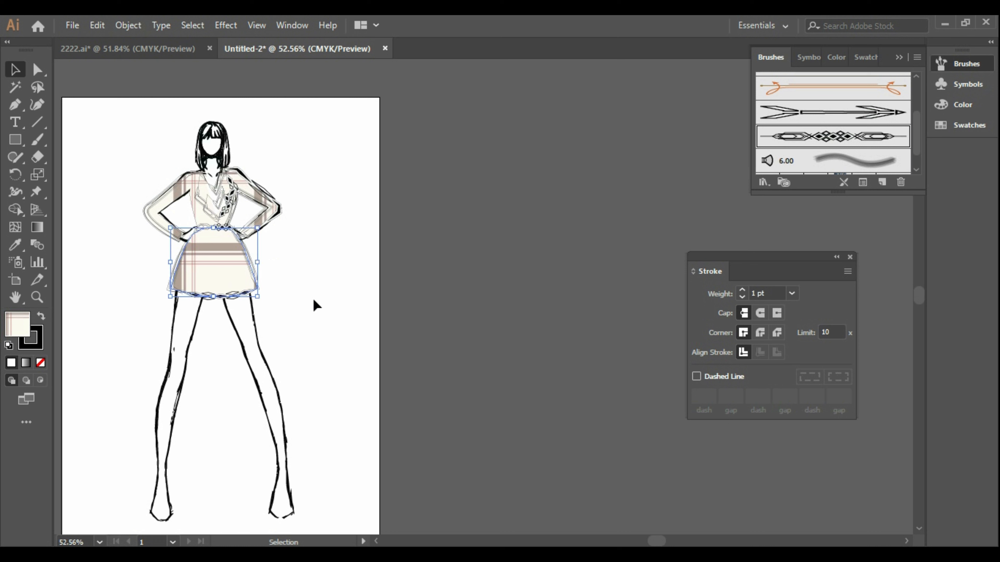
pyautogui.click(249, 266)
pyautogui.moveTo(260, 265)
pyautogui.mouseDown()
pyautogui.moveTo(287, 263)
pyautogui.moveTo(263, 267)
pyautogui.mouseUp()
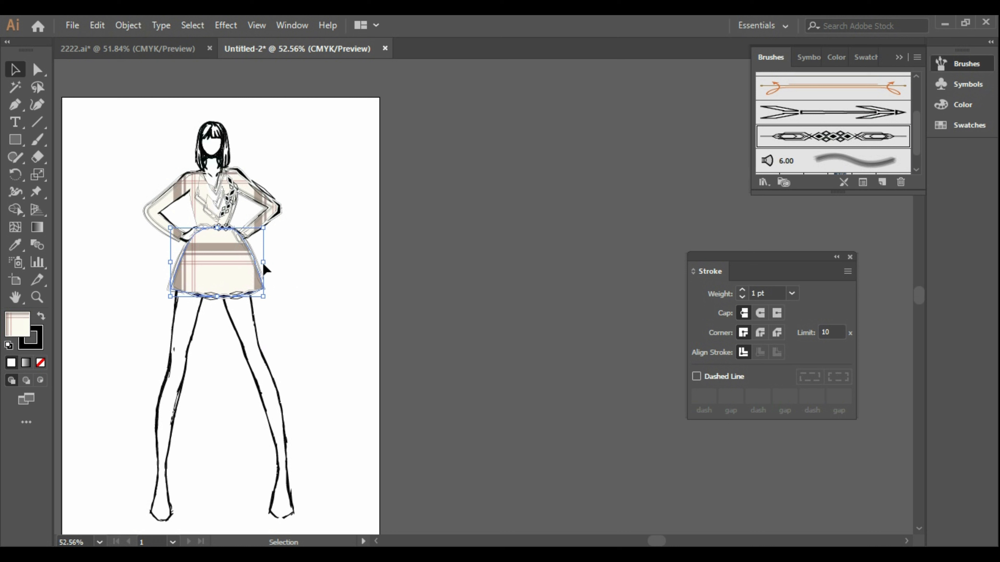
pyautogui.click(309, 280)
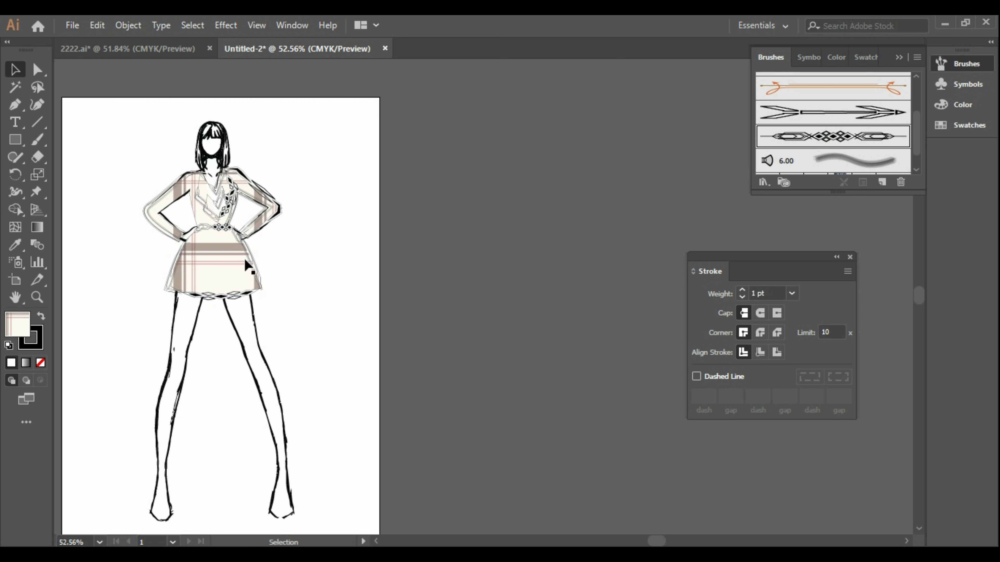
pyautogui.scroll(-1, 347, 342)
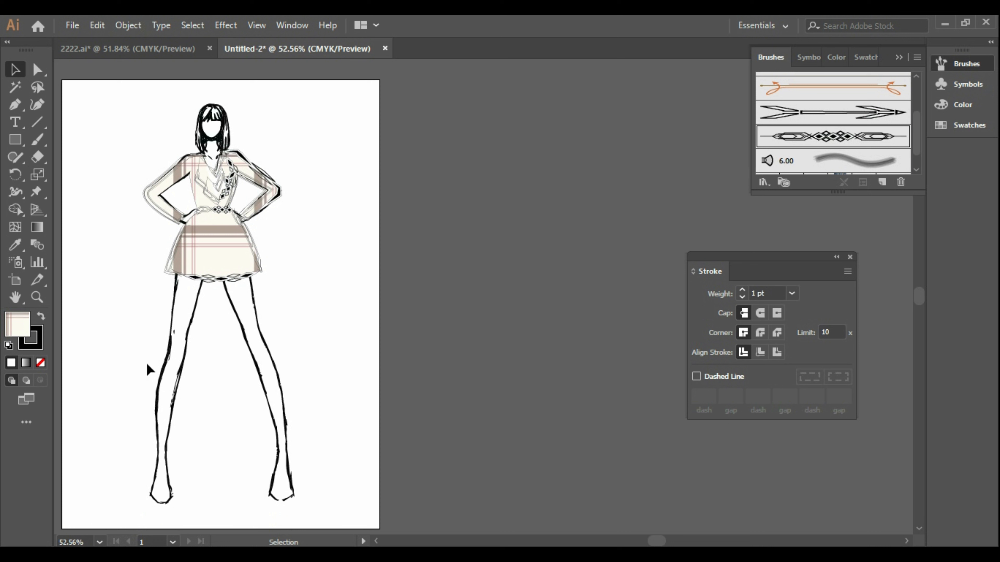
# Step: Draw a plaid-filled rectangle covering the whole artboard and send it to the back, behind the figure and outfit
pyautogui.scroll(-1, 281, 302)
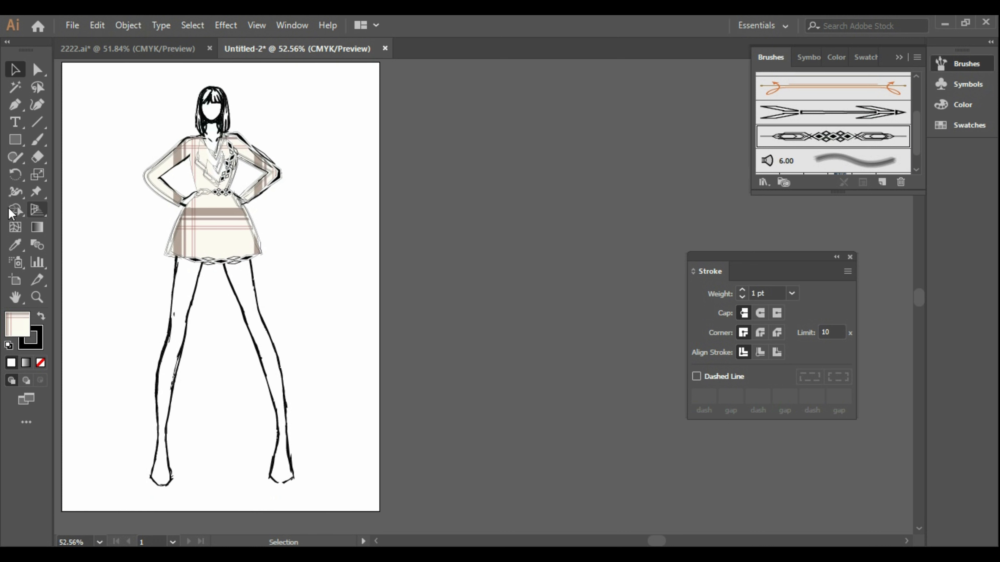
pyautogui.click(15, 139)
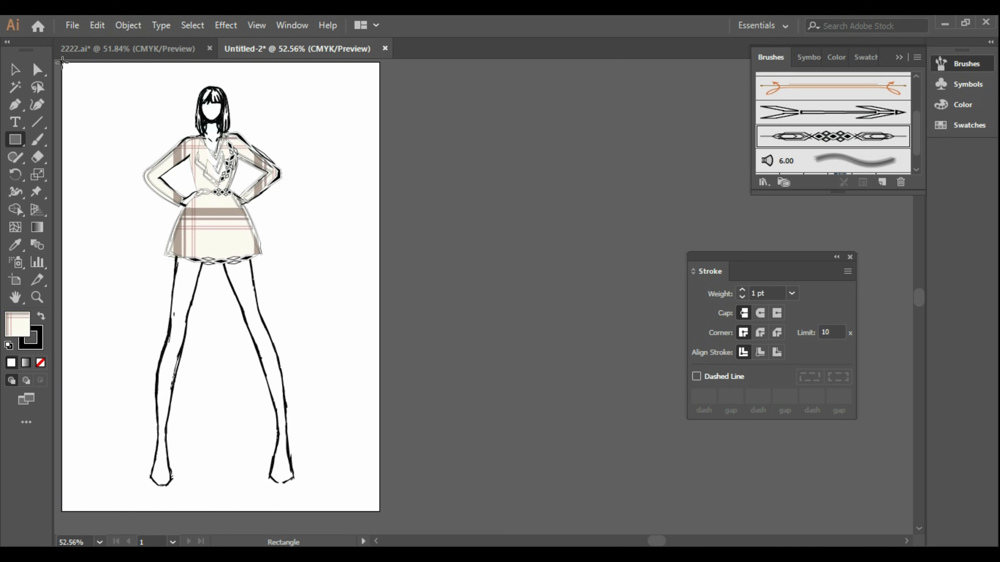
pyautogui.moveTo(62, 61); pyautogui.dragTo(379, 511)
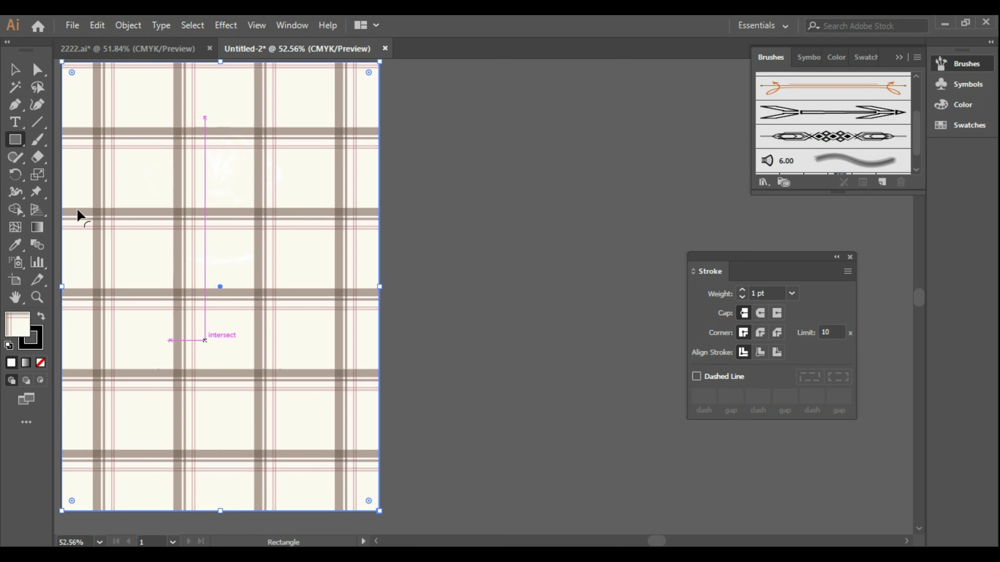
pyautogui.press('v')
pyautogui.rightClick(254, 154)
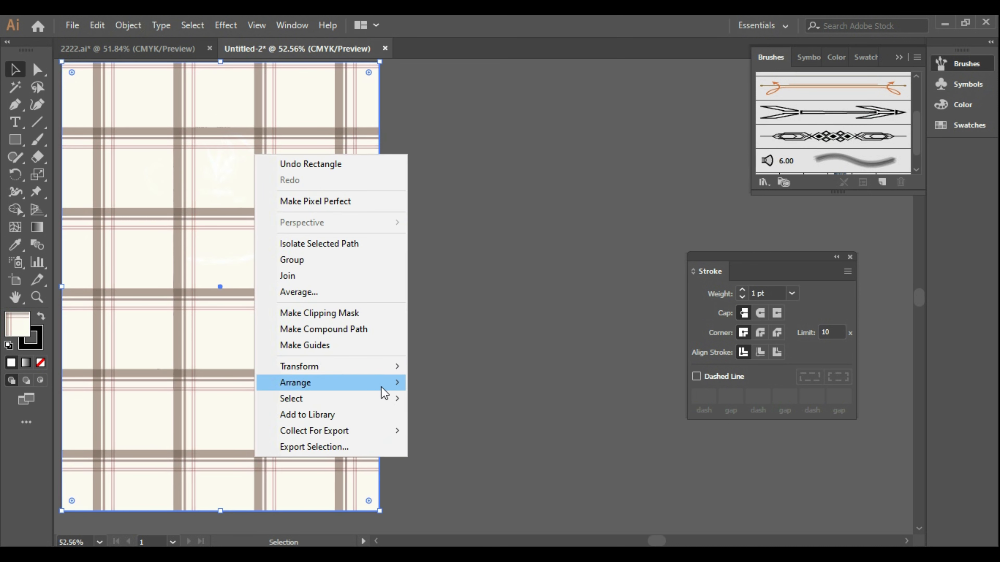
pyautogui.moveTo(396, 384)
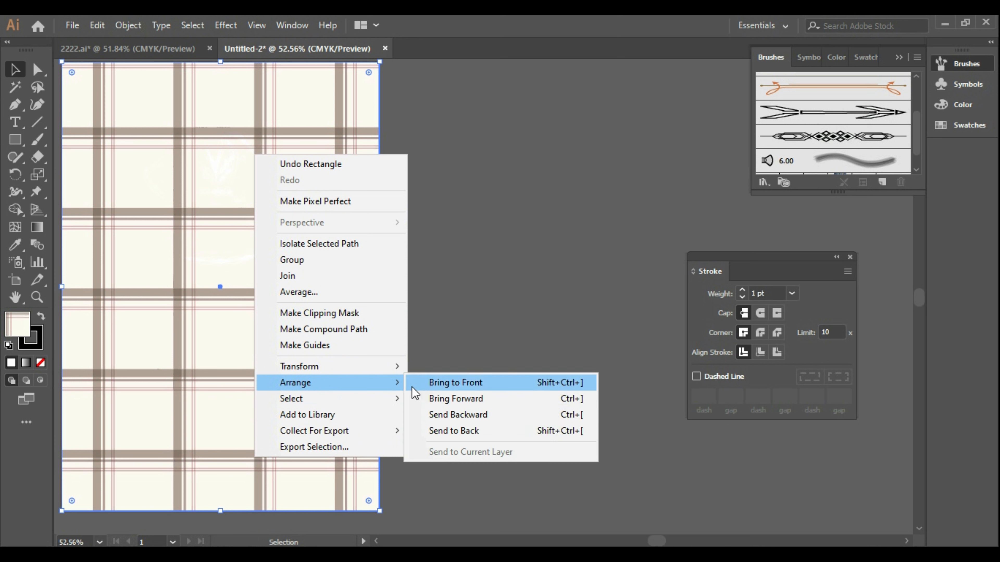
pyautogui.click(470, 432)
# Step: Reduce the plaid background rectangle's opacity to 10%
pyautogui.click(292, 25)
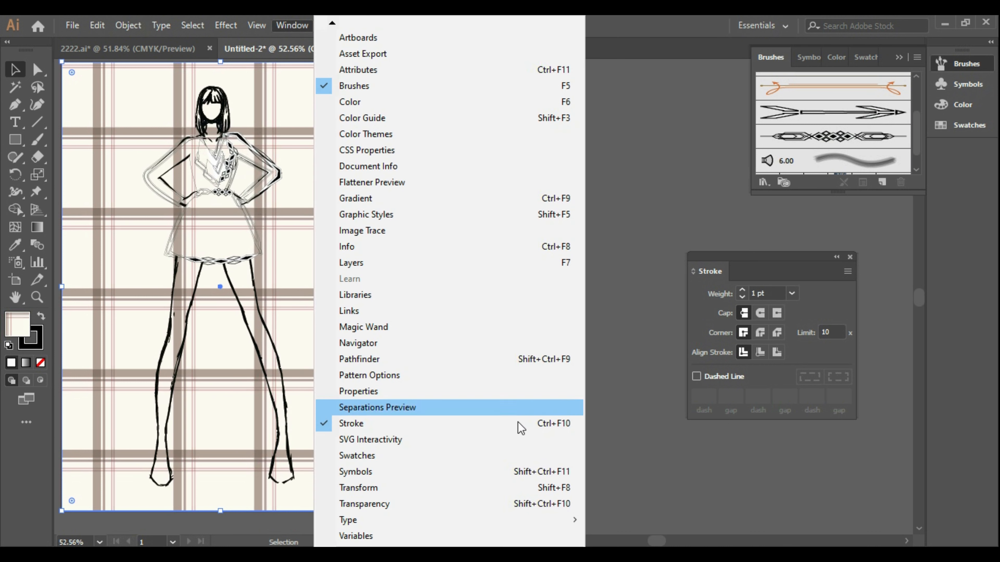
pyautogui.click(459, 505)
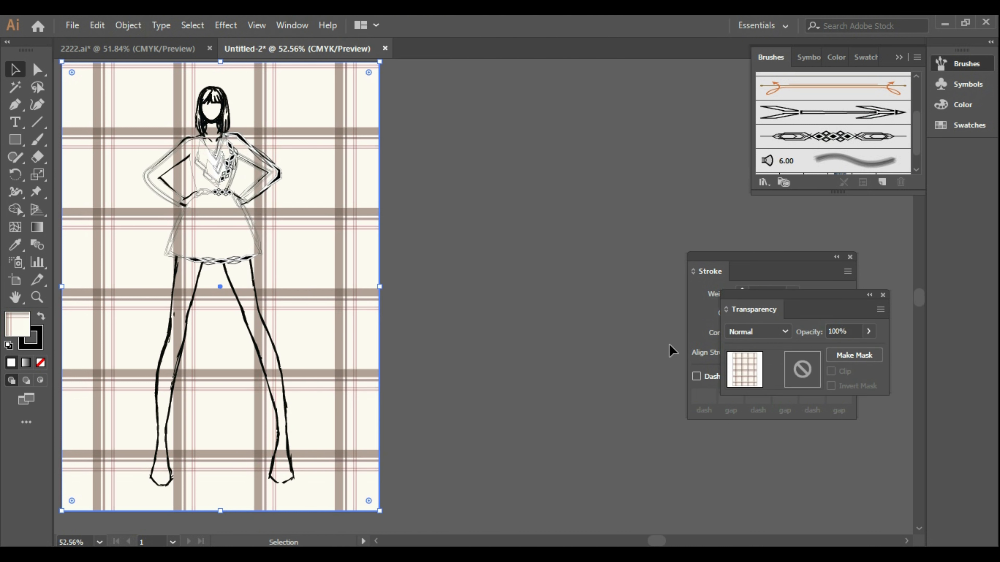
pyautogui.click(868, 331)
pyautogui.moveTo(866, 351); pyautogui.dragTo(819, 353)
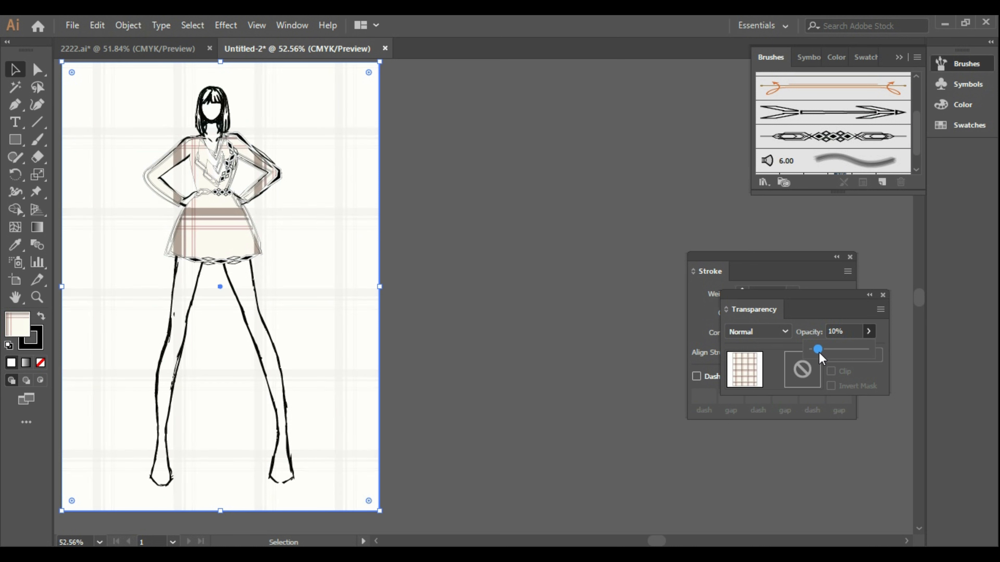
pyautogui.click(550, 360)
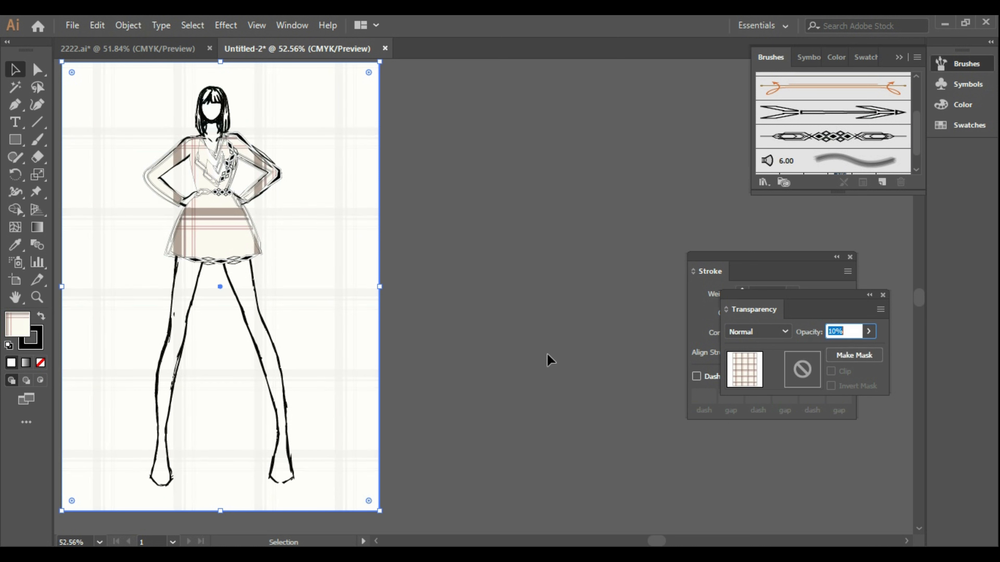
# Step: Close the floating Transparency, Stroke and Brushes panels and deselect the background to present the finished design
pyautogui.click(883, 295)
pyautogui.click(849, 257)
pyautogui.click(899, 58)
pyautogui.click(777, 285)
pyautogui.hscroll(5, 904, 539)
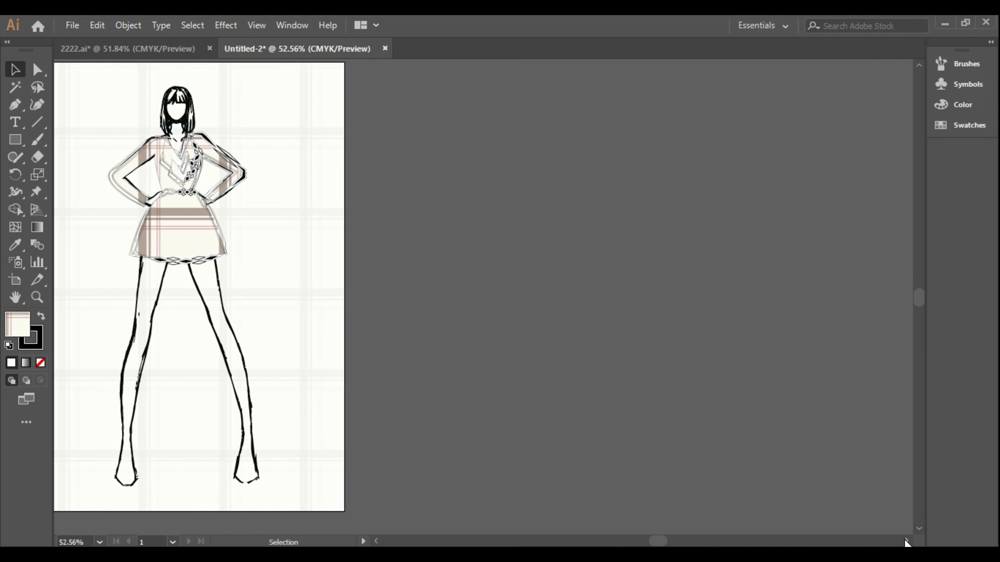
pyautogui.moveTo(671, 543); pyautogui.dragTo(646, 541)
pyautogui.scroll(1, 739, 488)
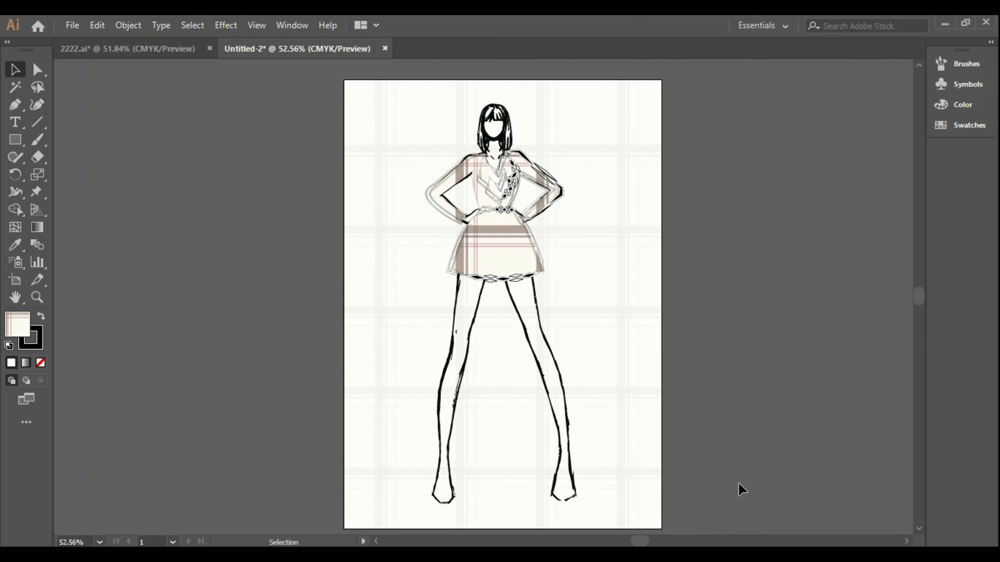